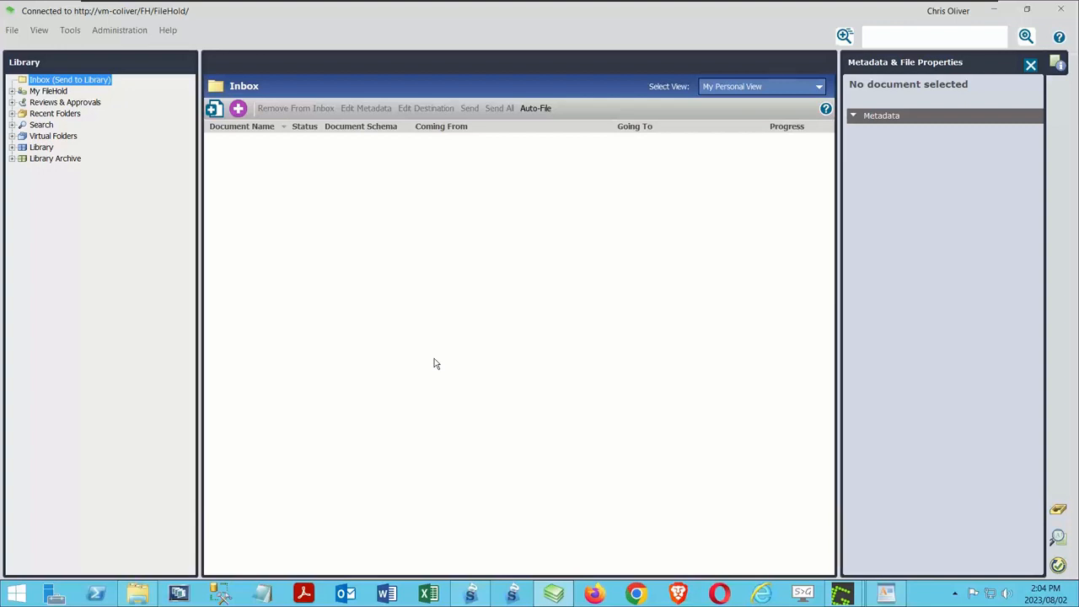
Step: Review the captured invoices in SmartSoft Capture and open the exported 230719143930.xml from C:\Scans in Notepad++
left_click(470, 593)
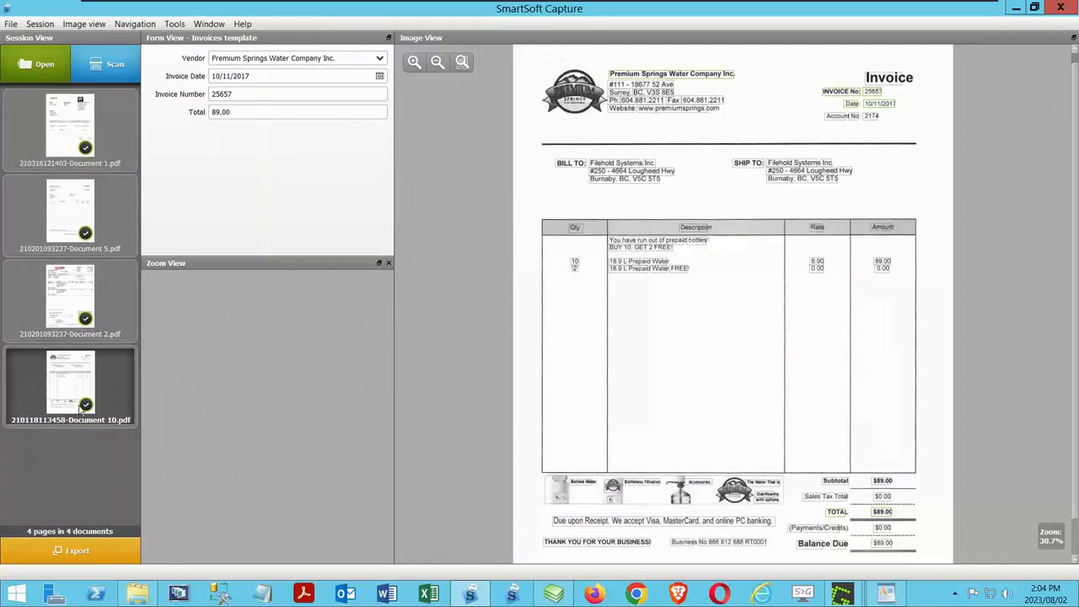
left_click(27, 547)
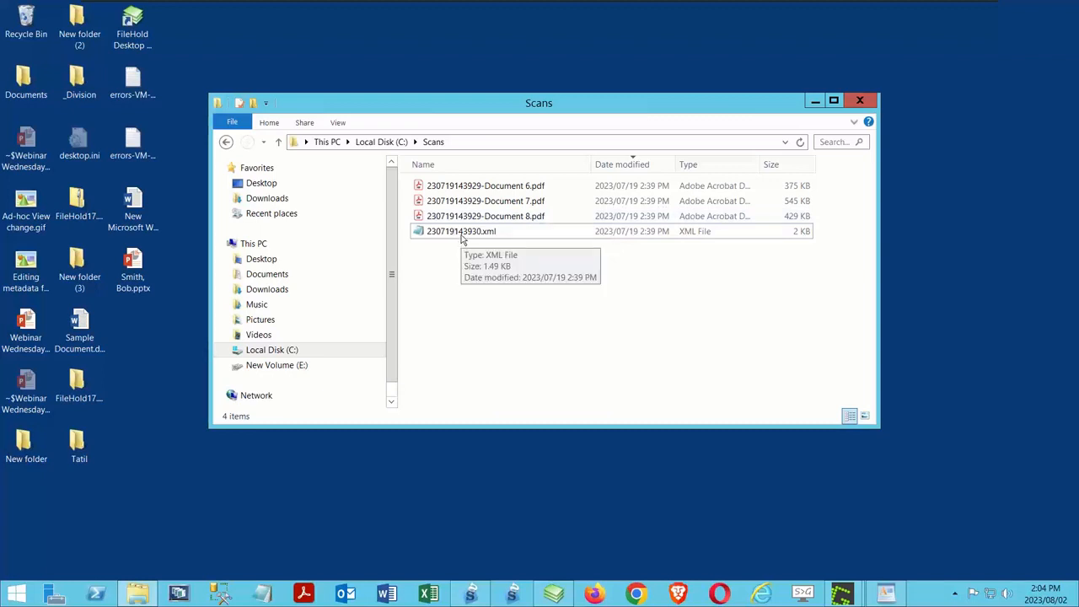
right_click(461, 241)
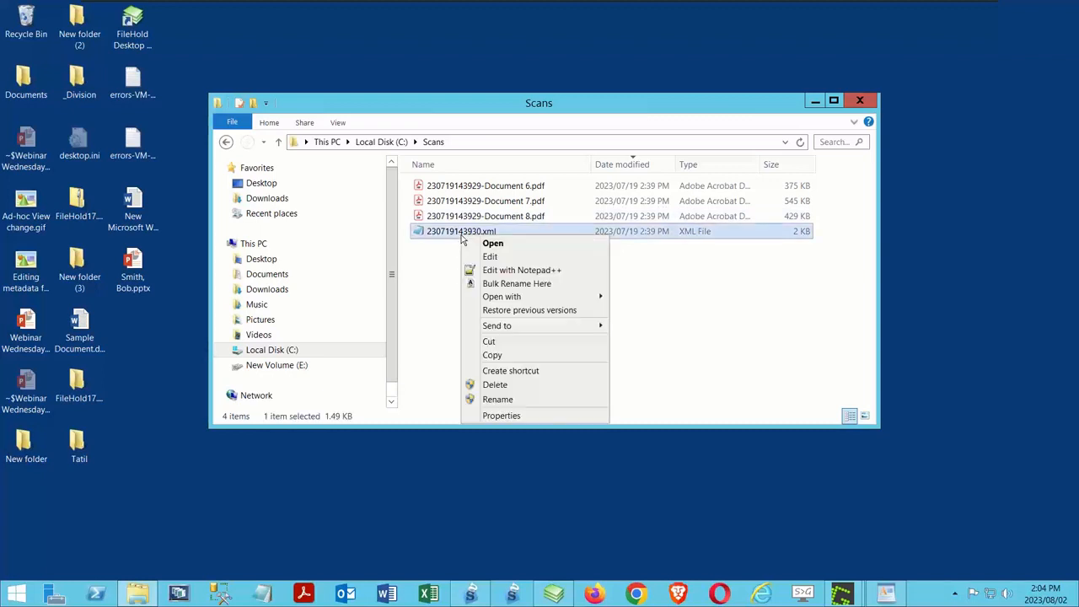
left_click(532, 274)
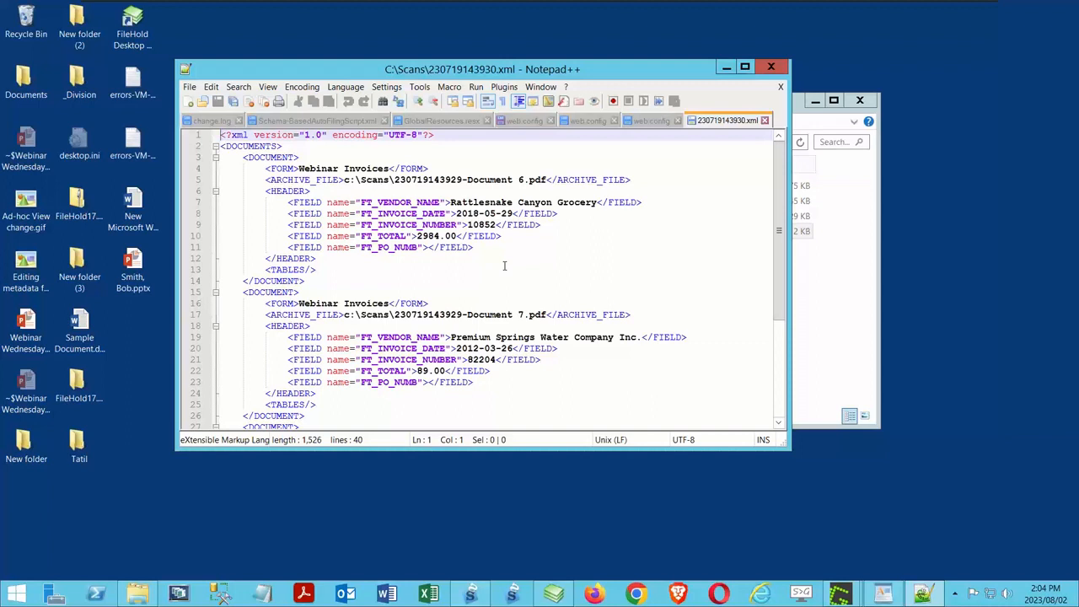
Step: Highlight the first document's form name, Webinar Invoices, in the XML file and close Notepad++
left_click(298, 168)
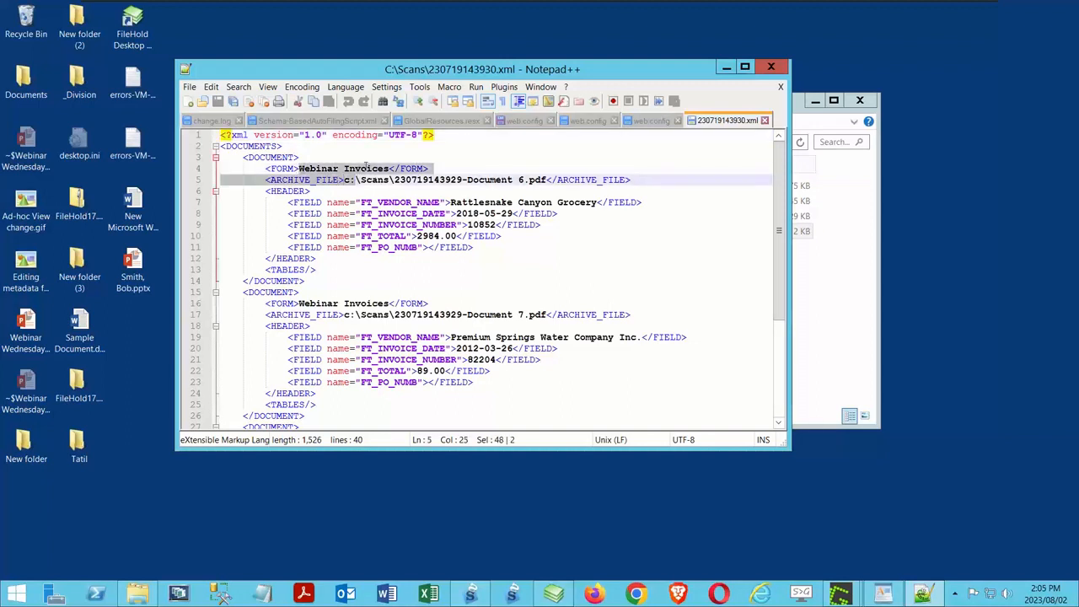
left_click(387, 168, "shift")
left_click(388, 168, "shift")
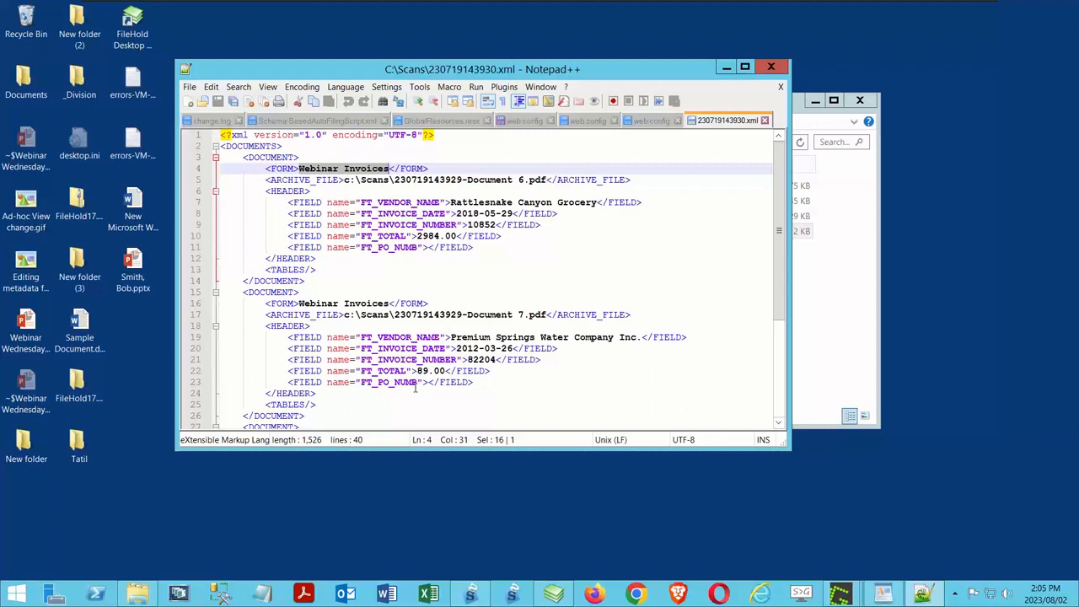
left_click(770, 67)
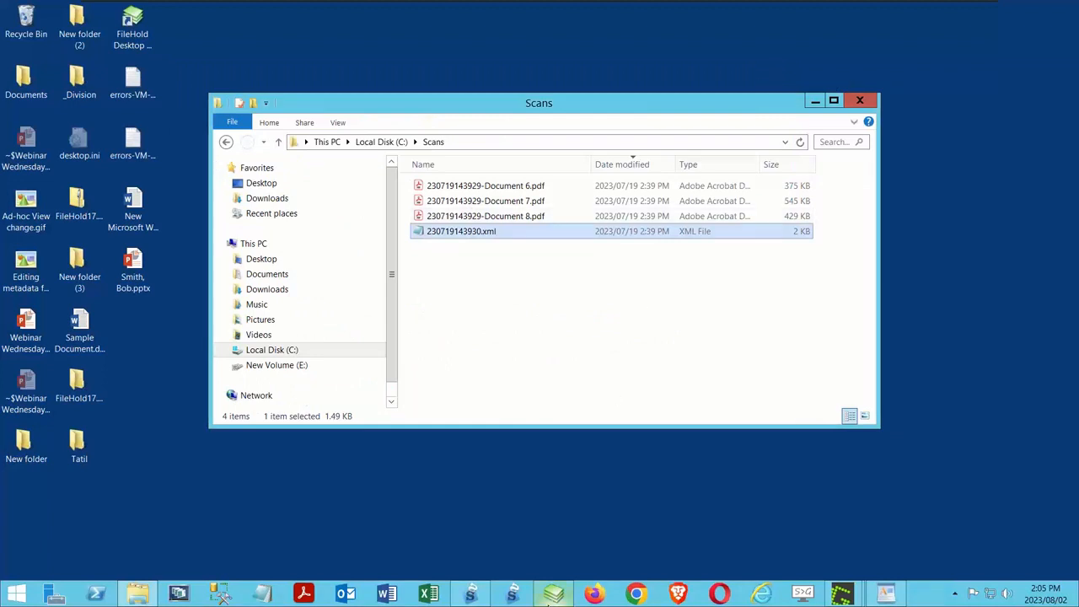
Step: Switch to FileHold and add a document import with the format Capture / FileHold XML
left_click(552, 594)
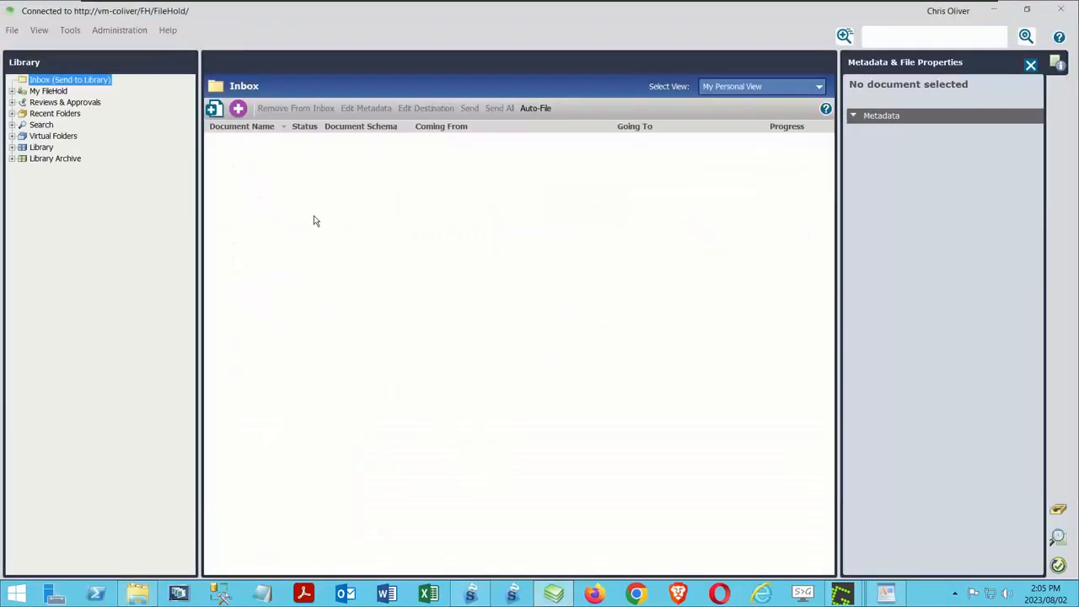
left_click(67, 31)
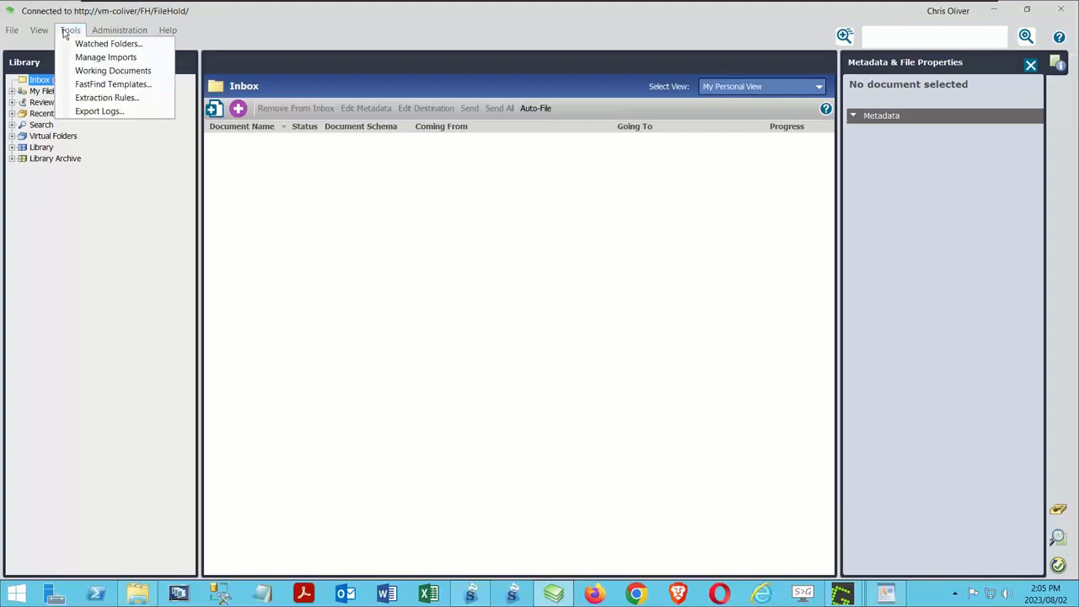
left_click(87, 59)
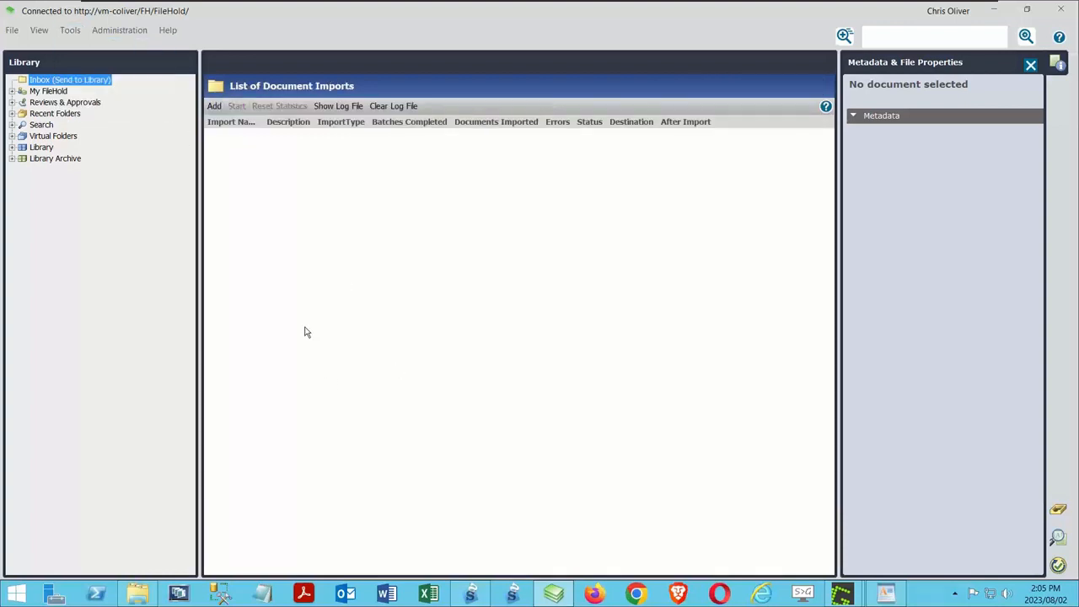
left_click(216, 108)
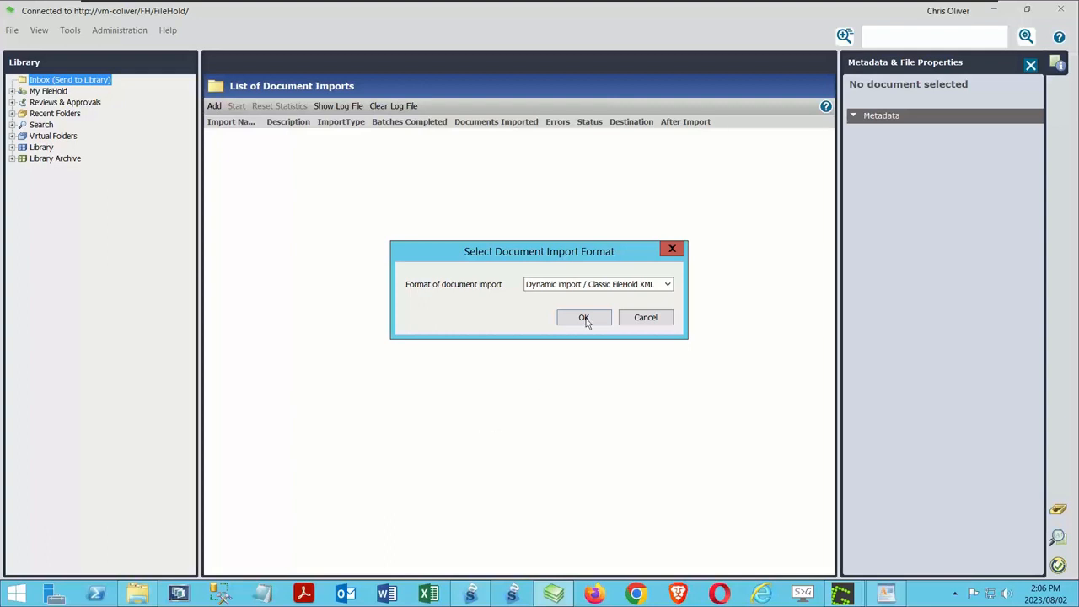
left_click(620, 285)
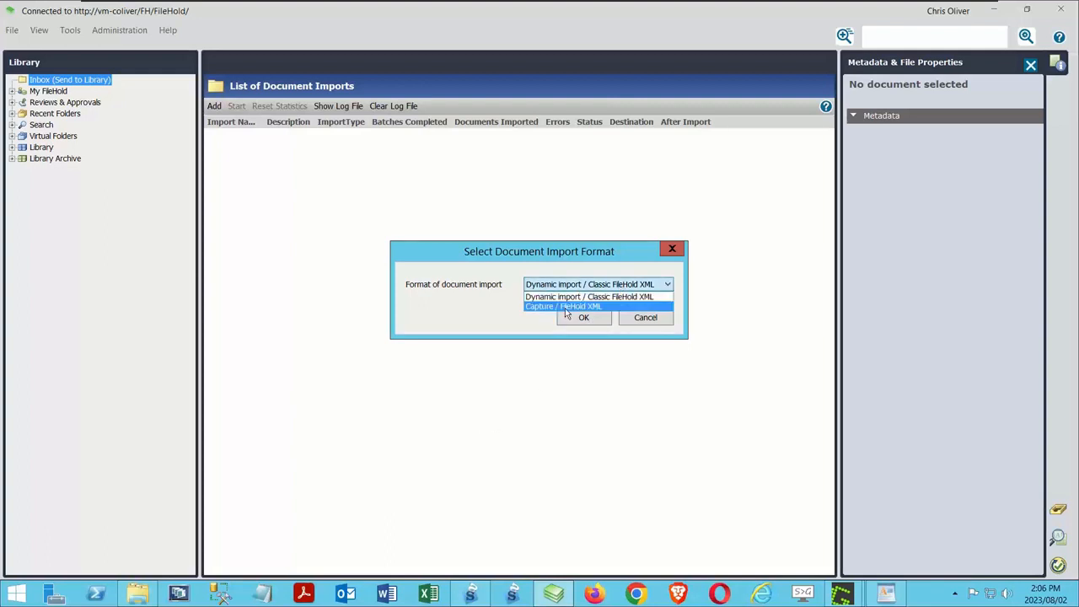
left_click(574, 365)
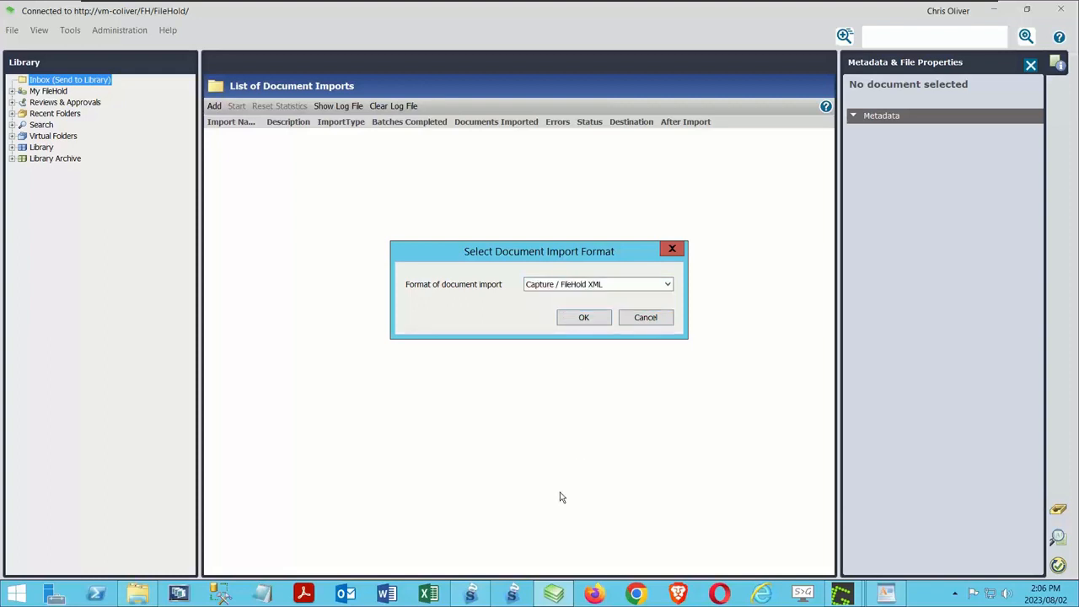
left_click(597, 317)
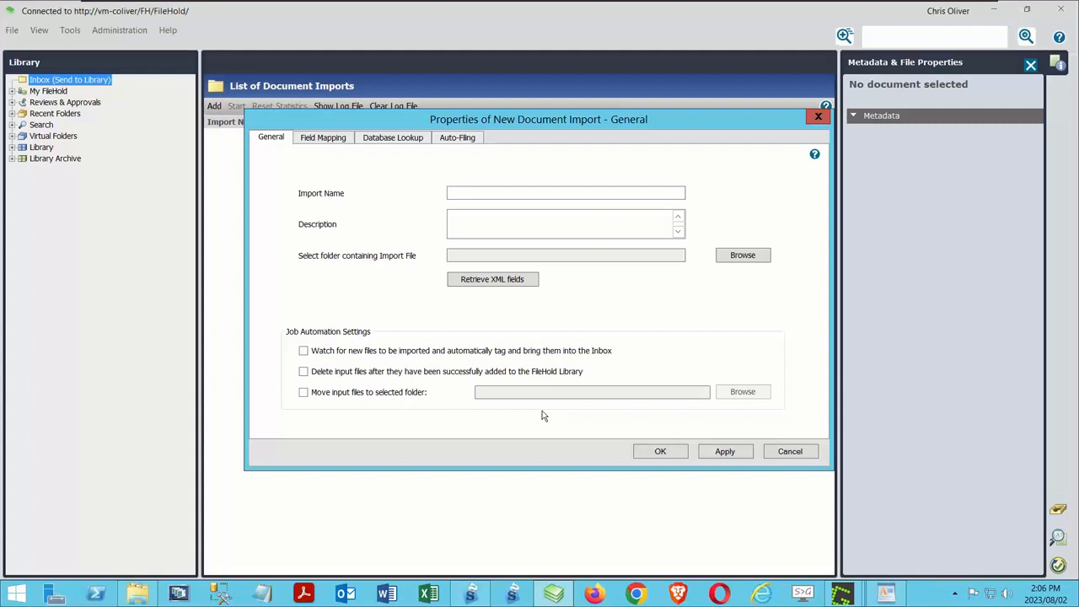
Step: Name the new document import Webinar Invoices
left_click(504, 194)
type("Webinar Invoices")
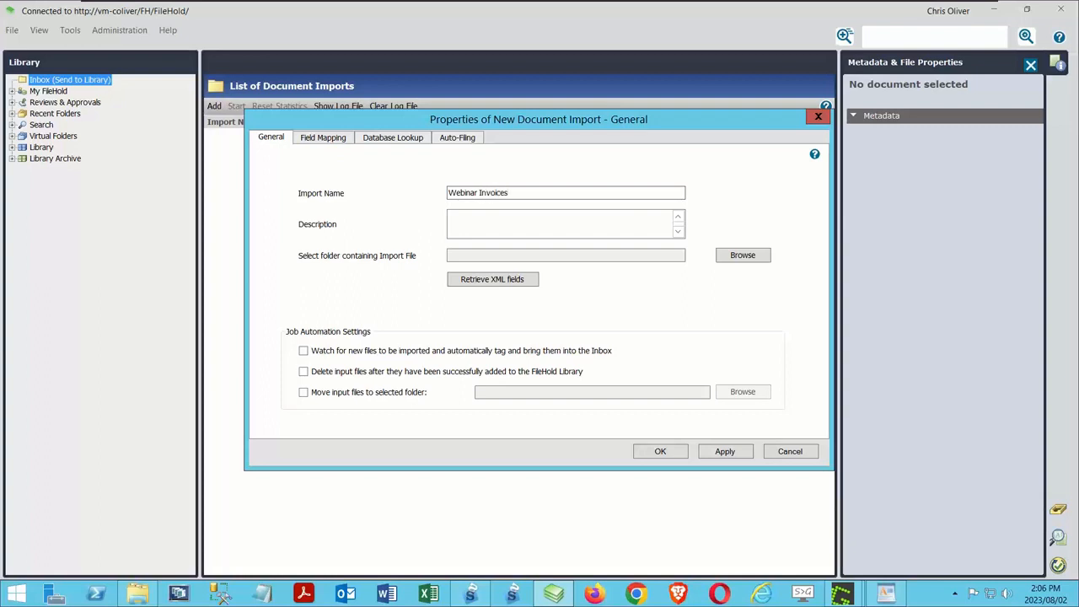
left_click(529, 221)
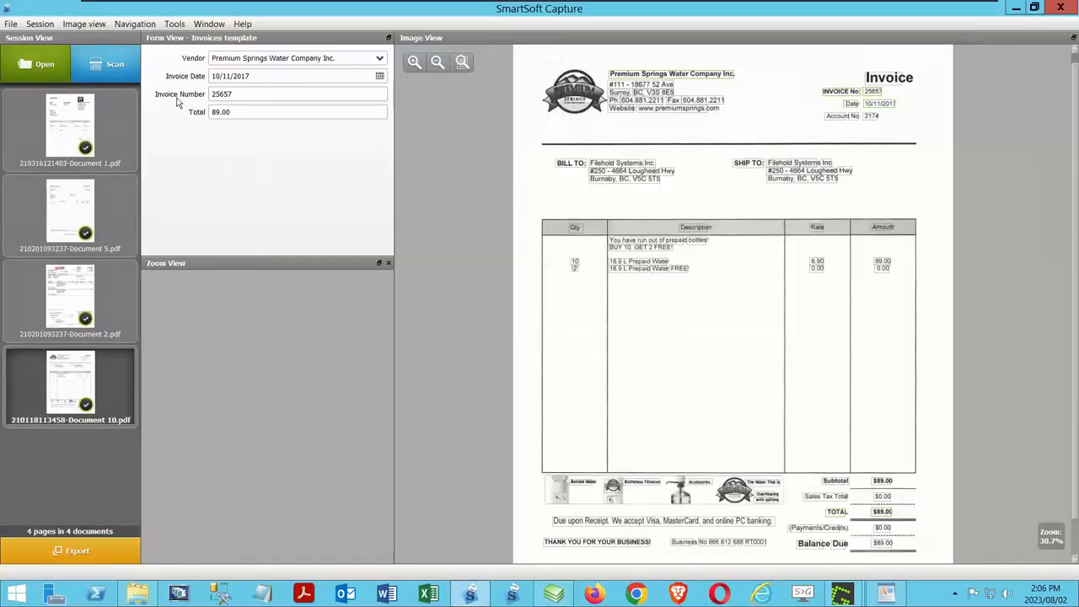
Step: Switch to SmartSoft Capture and check its Scanner, Archive and XML Export settings
left_click(177, 24)
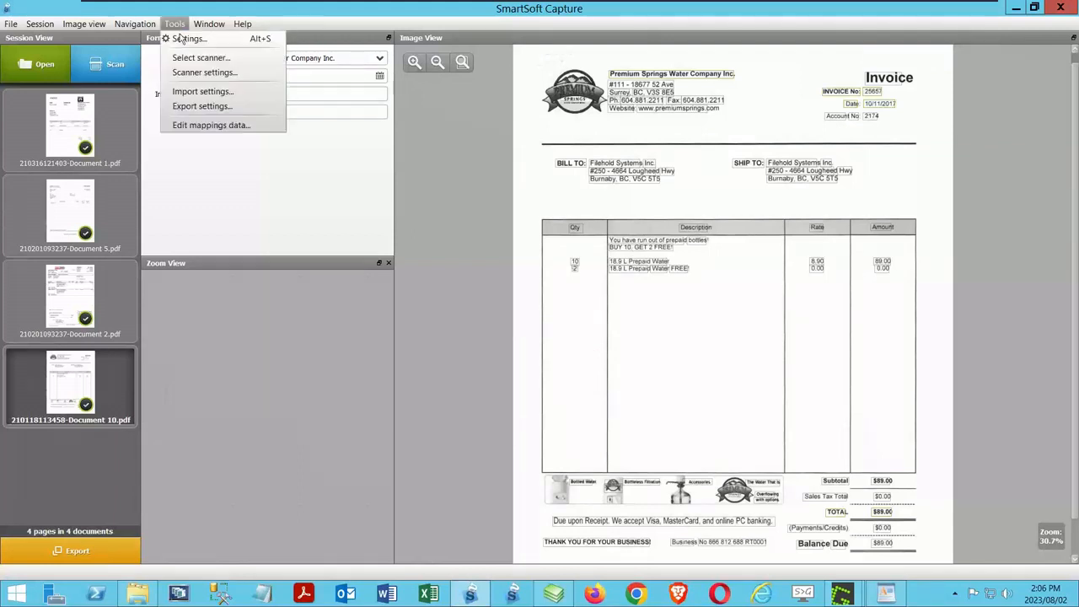
left_click(187, 39)
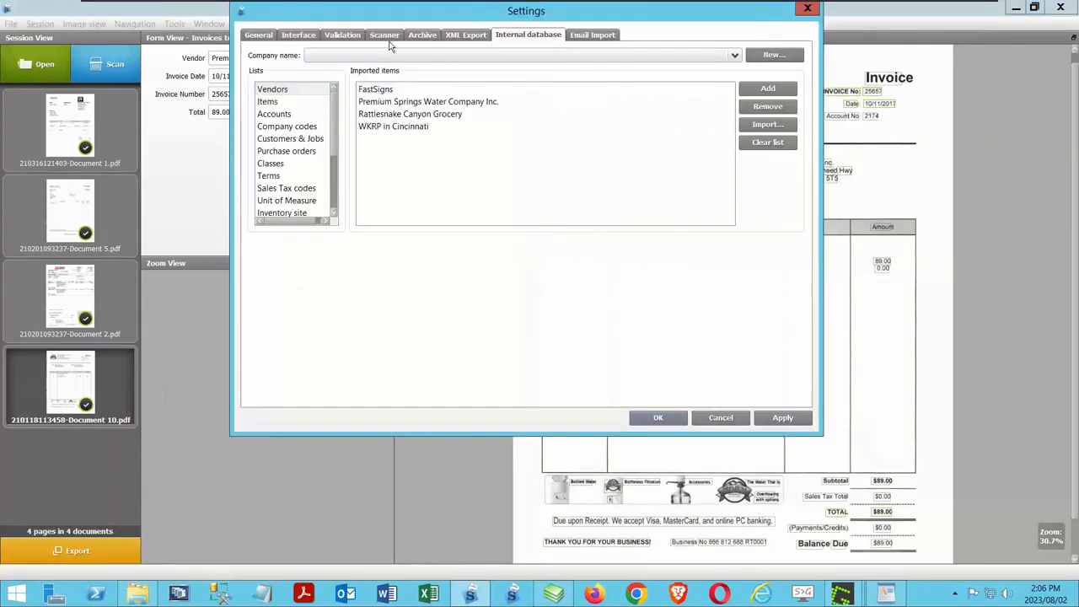
left_click(386, 36)
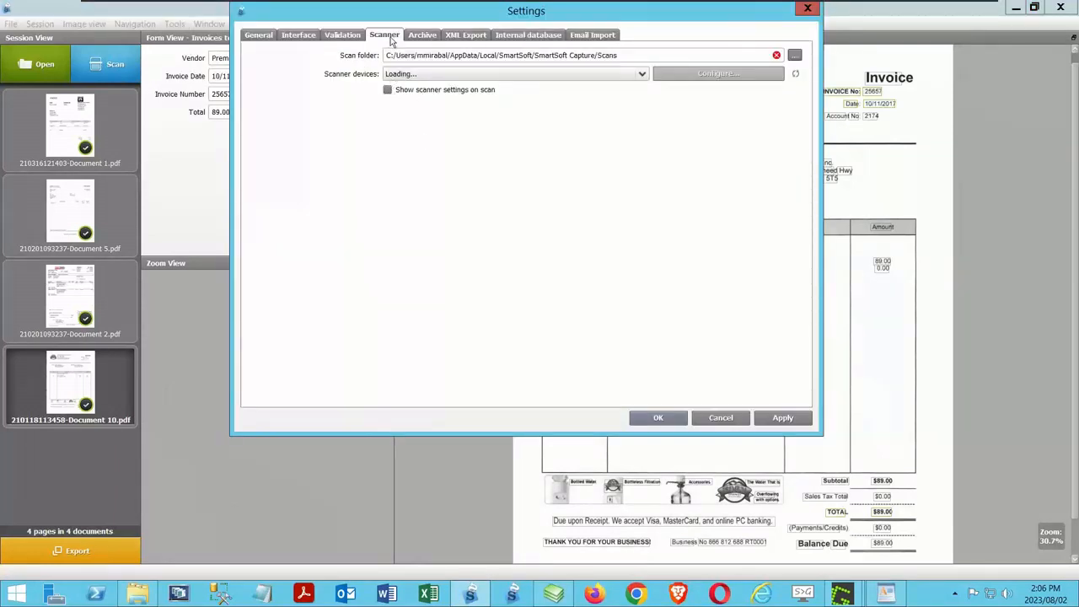
left_click(422, 42)
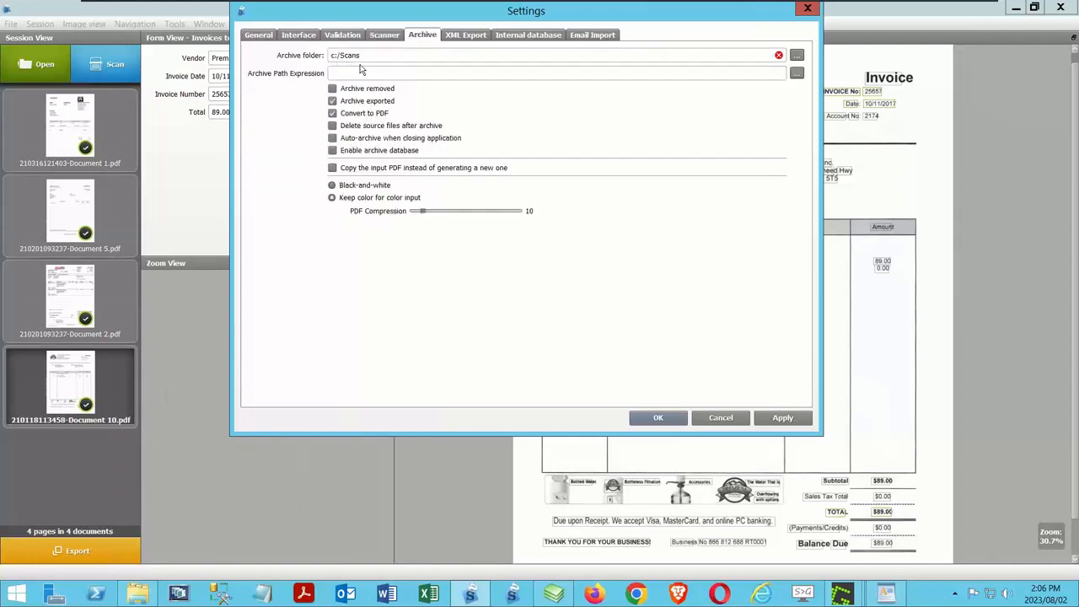
left_click(465, 35)
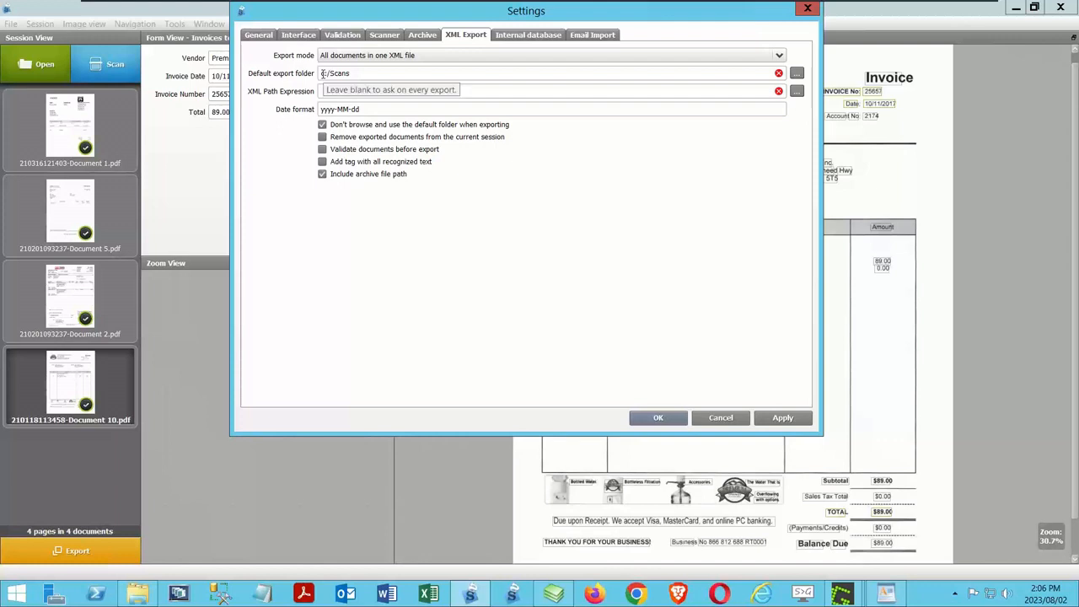
Step: Close the WordPad copy of 230719143930.xml and compare the Scans folder's files with the capture program's XML Export and Archive settings
left_click(888, 594)
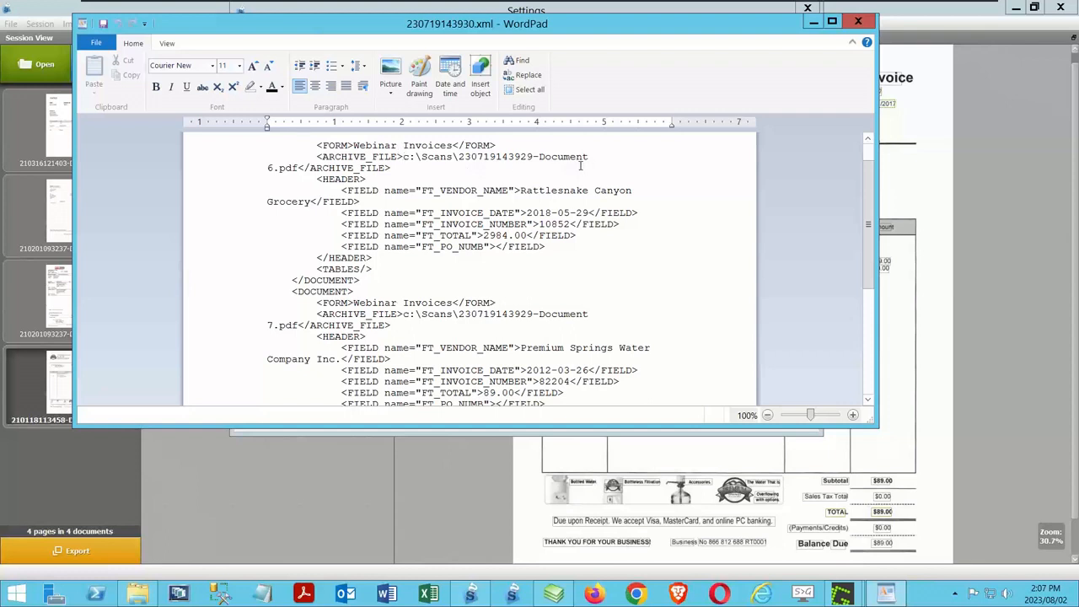
left_click(858, 22)
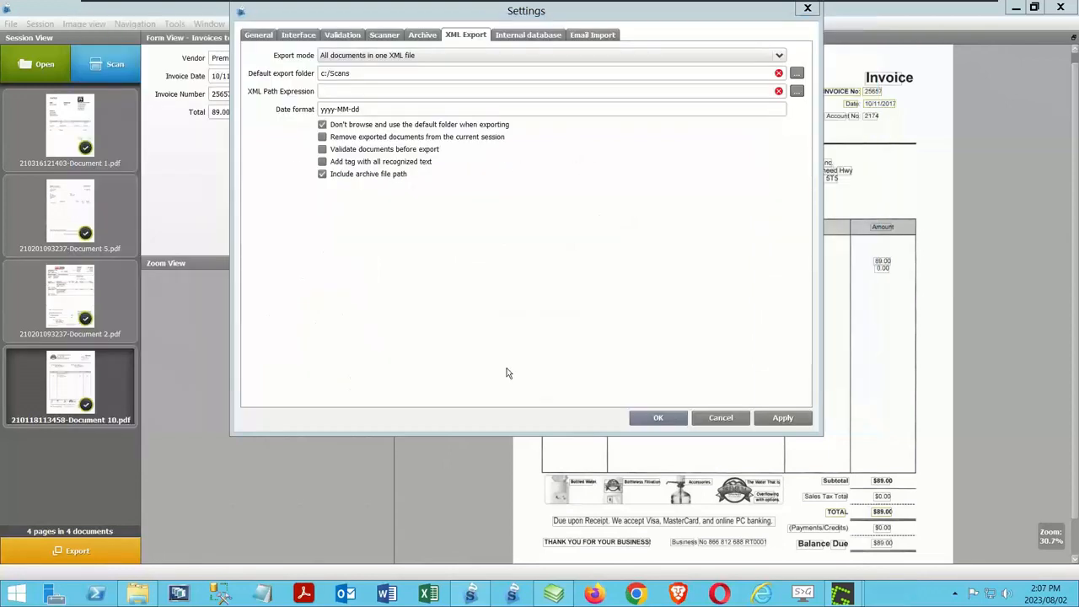
left_click(175, 594)
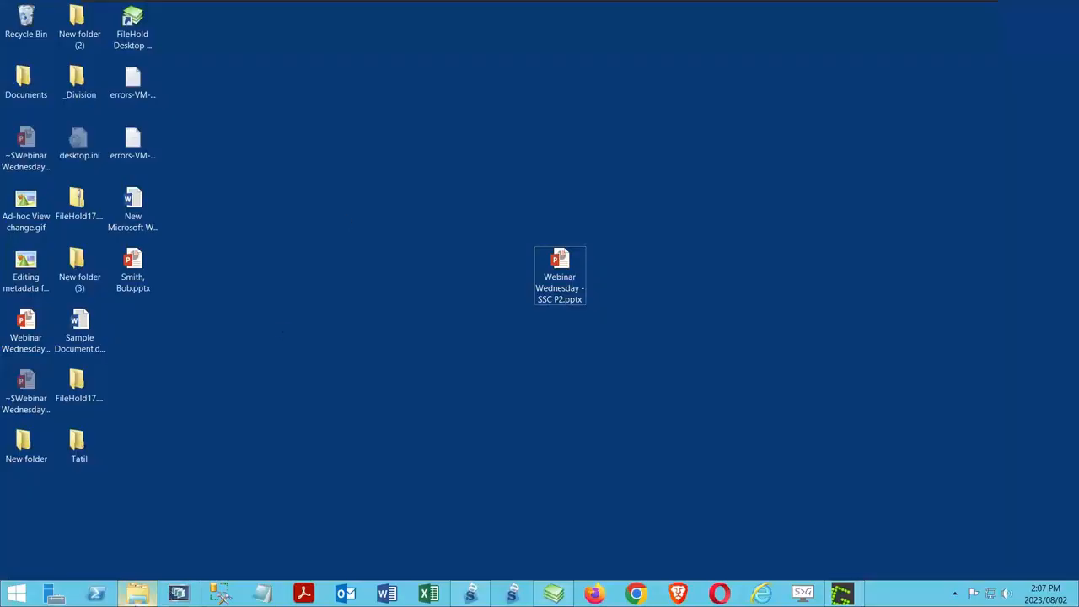
left_click(139, 593)
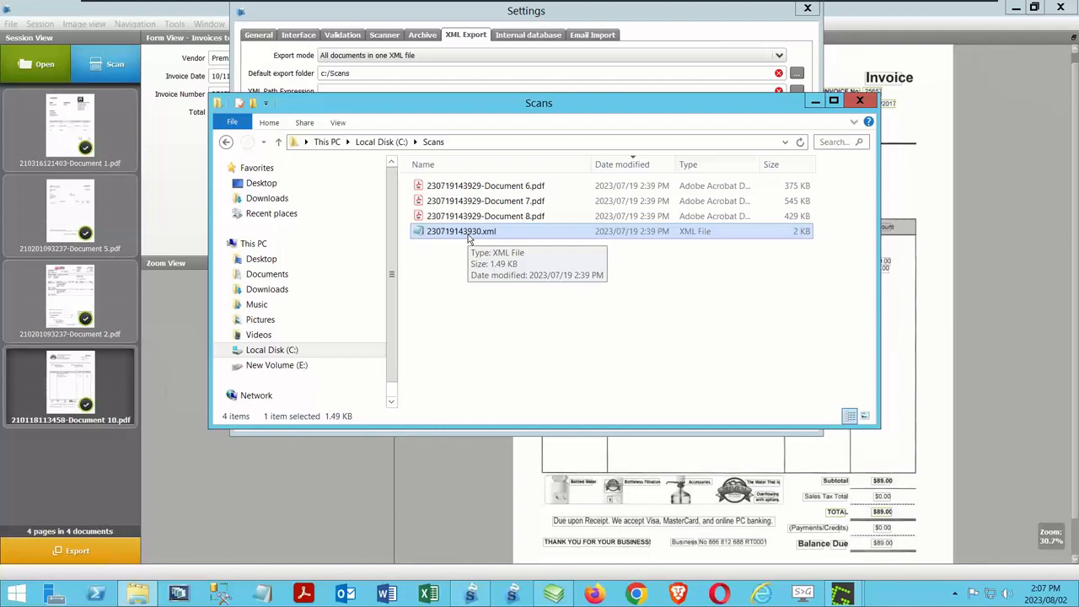
left_click(709, 14)
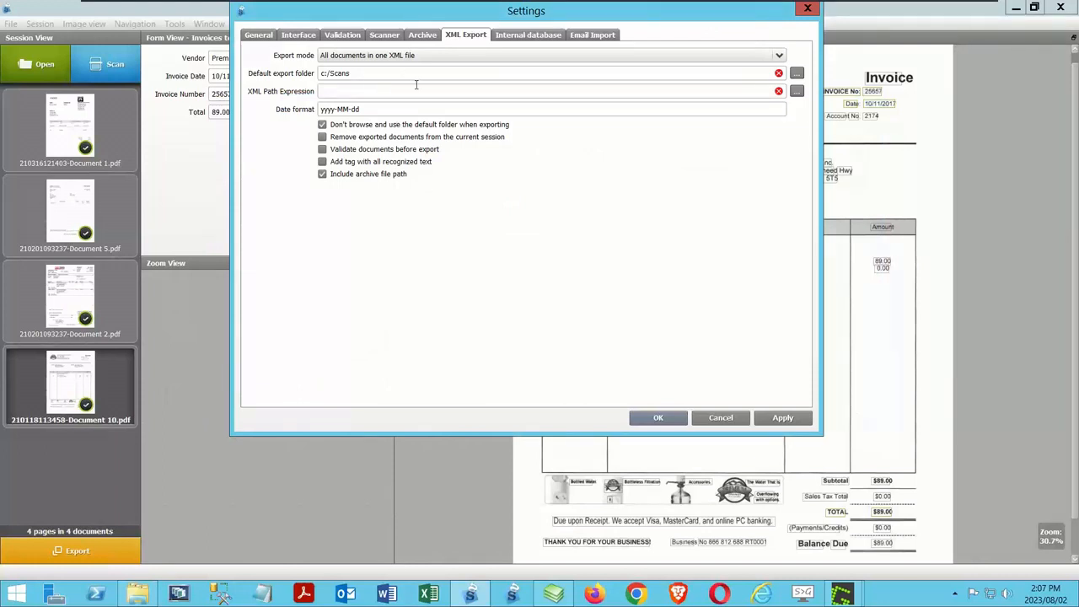
left_click(425, 39)
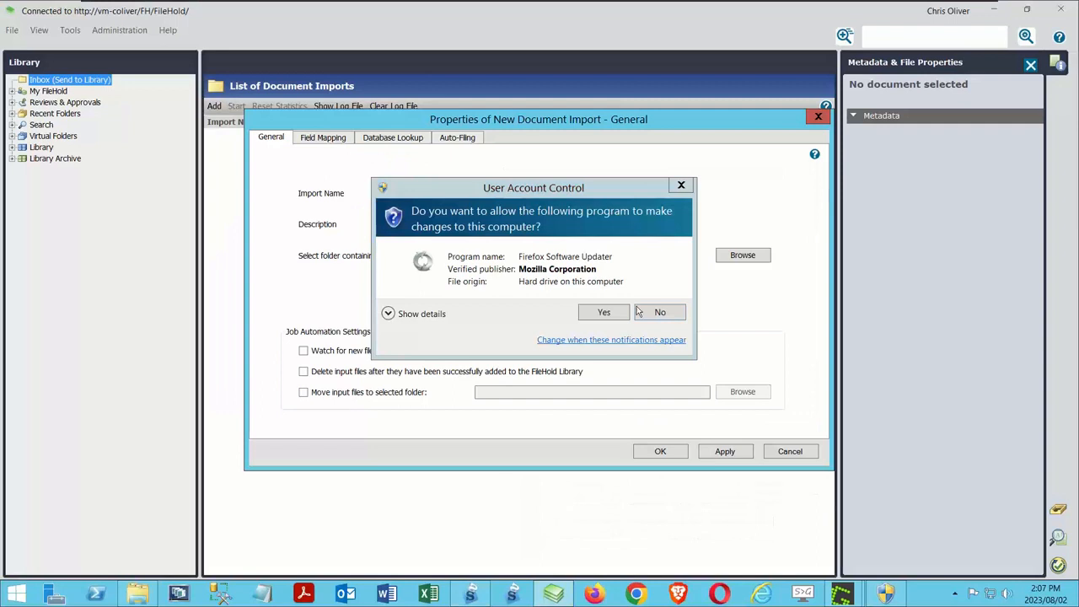
Step: Dismiss the Firefox updater prompt in FileHold and select C:\Scans as the folder containing the import file
left_click(681, 187)
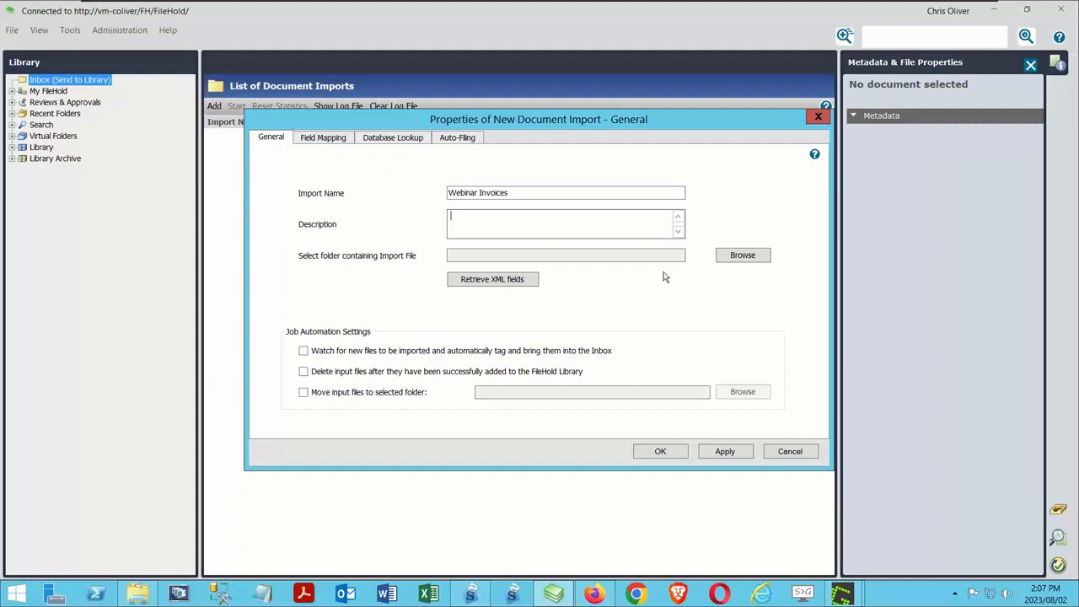
left_click(754, 258)
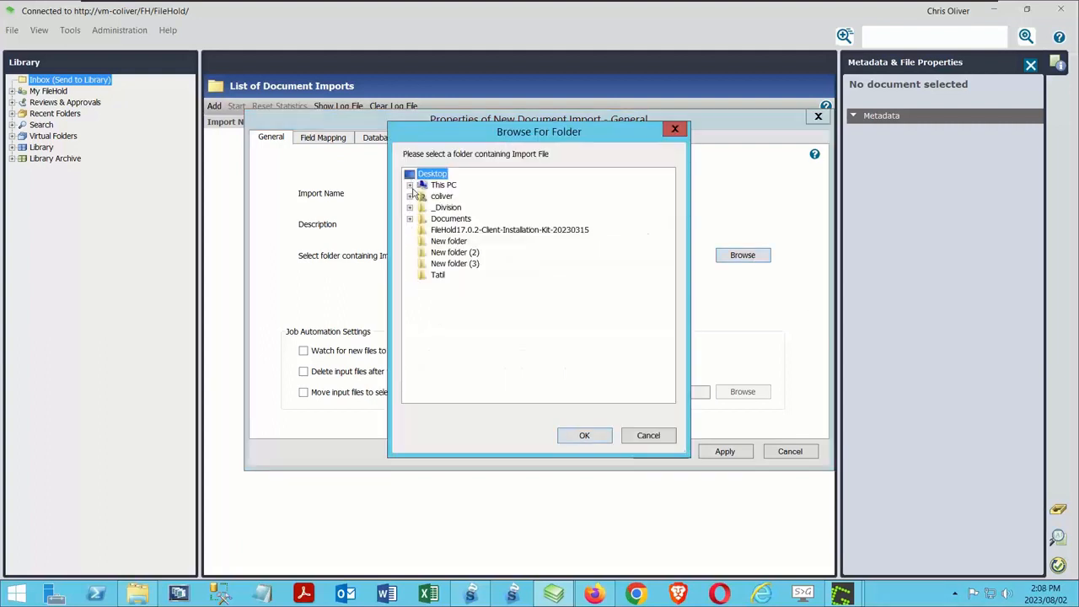
left_click(409, 185)
left_click(422, 195)
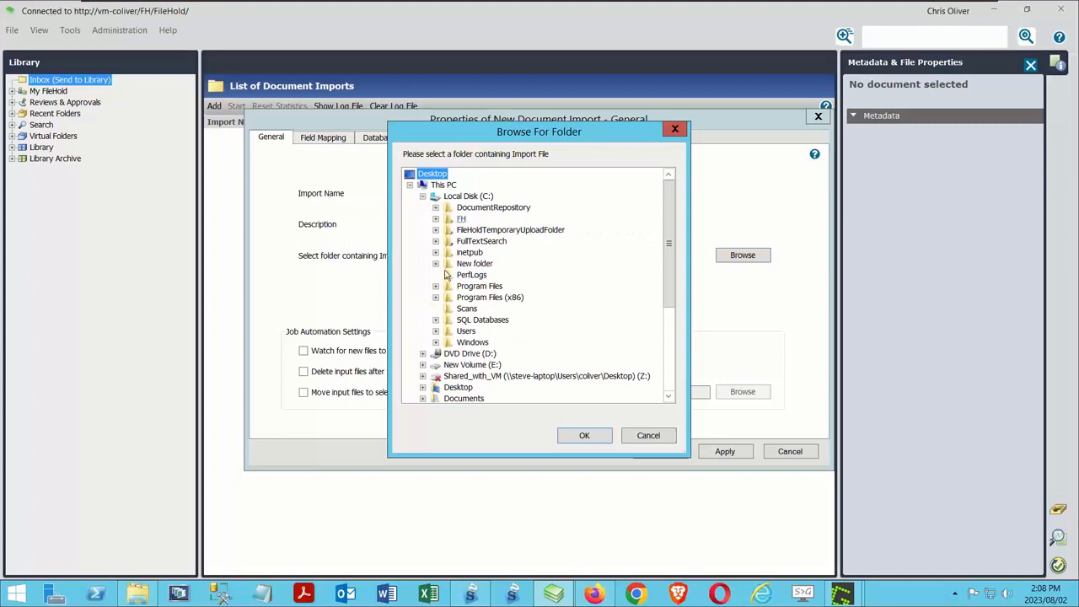
left_click(469, 308)
left_click(588, 437)
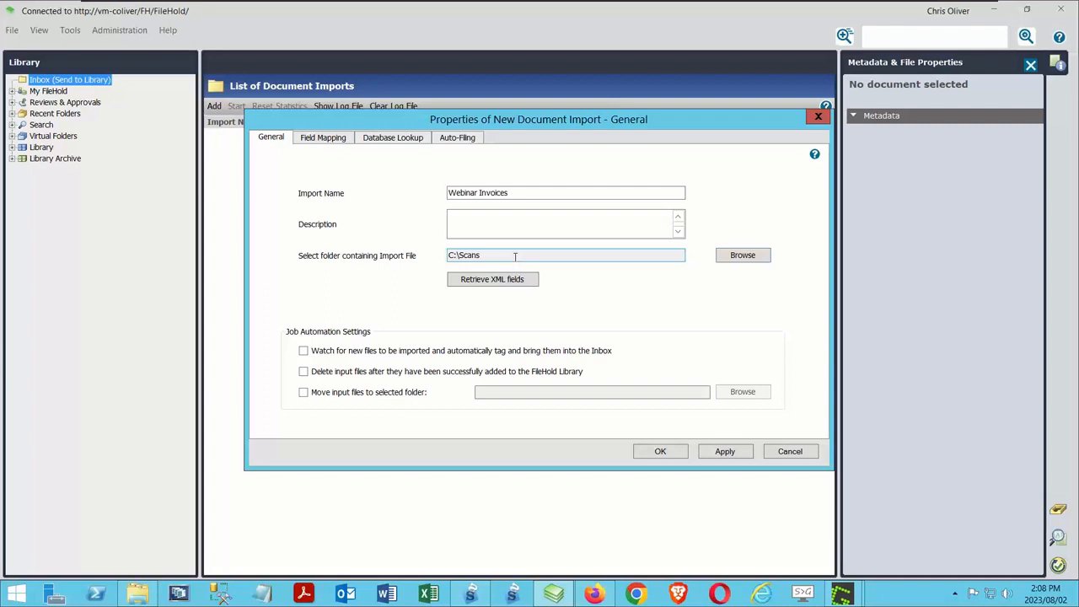
Step: Compare the archive folder with the default XML export folder in SmartSoft Capture's settings
left_click(472, 595)
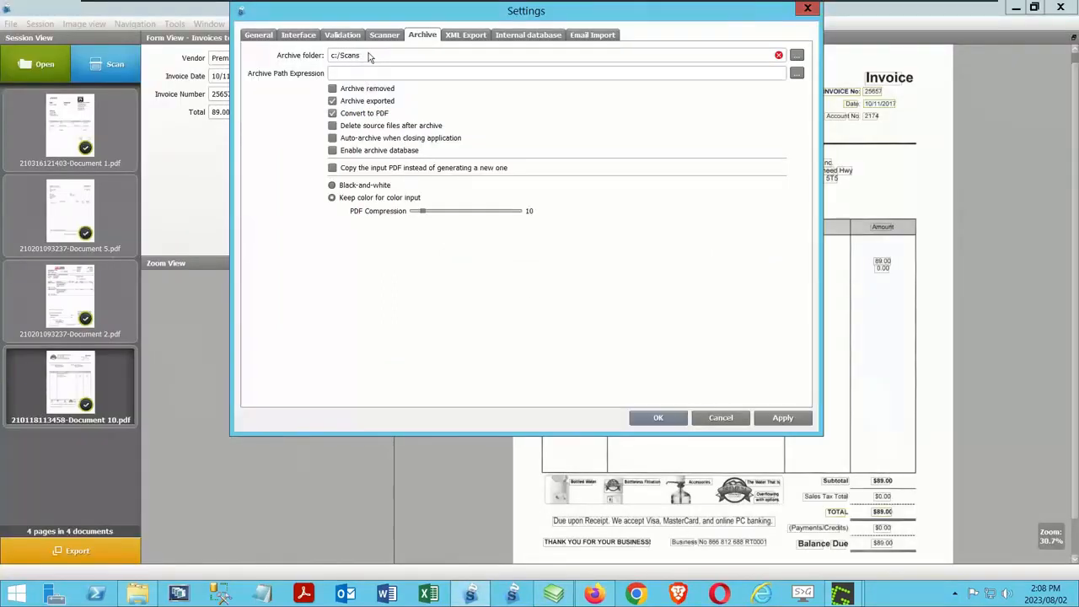
left_click(462, 37)
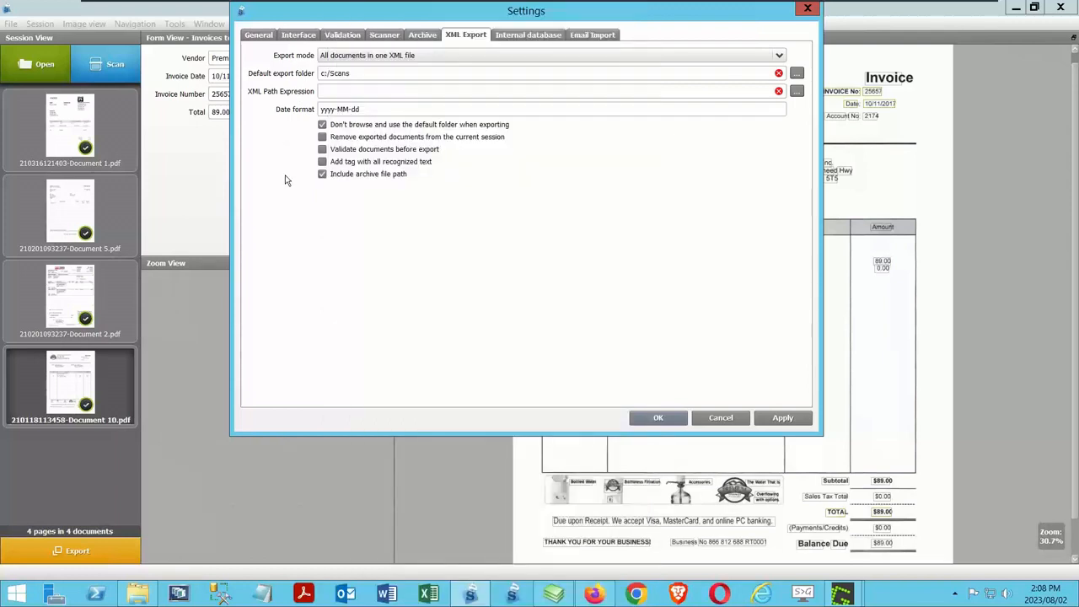
left_click(432, 38)
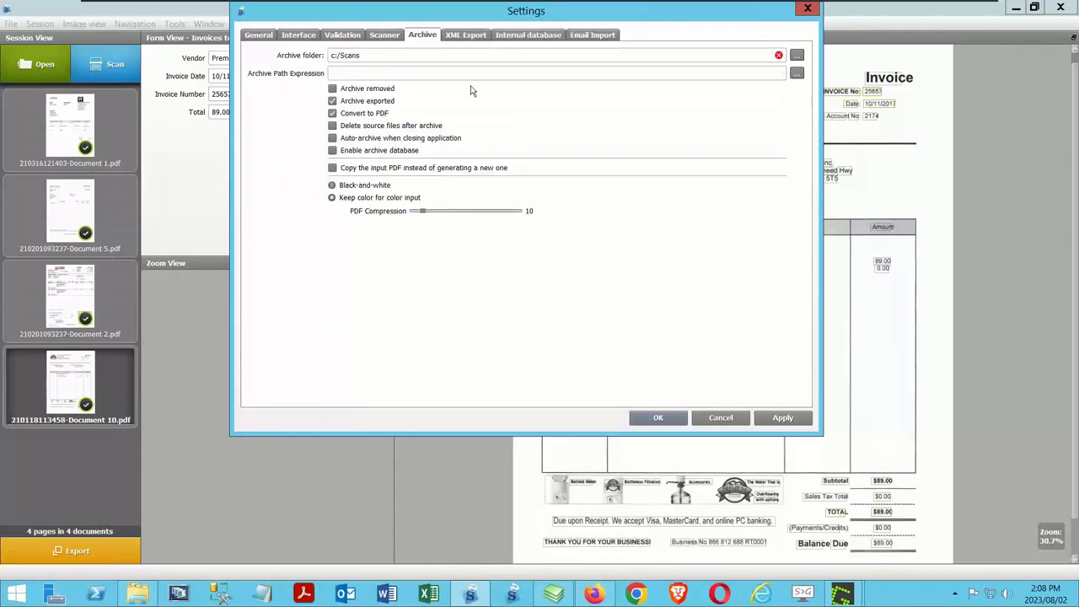
left_click(462, 37)
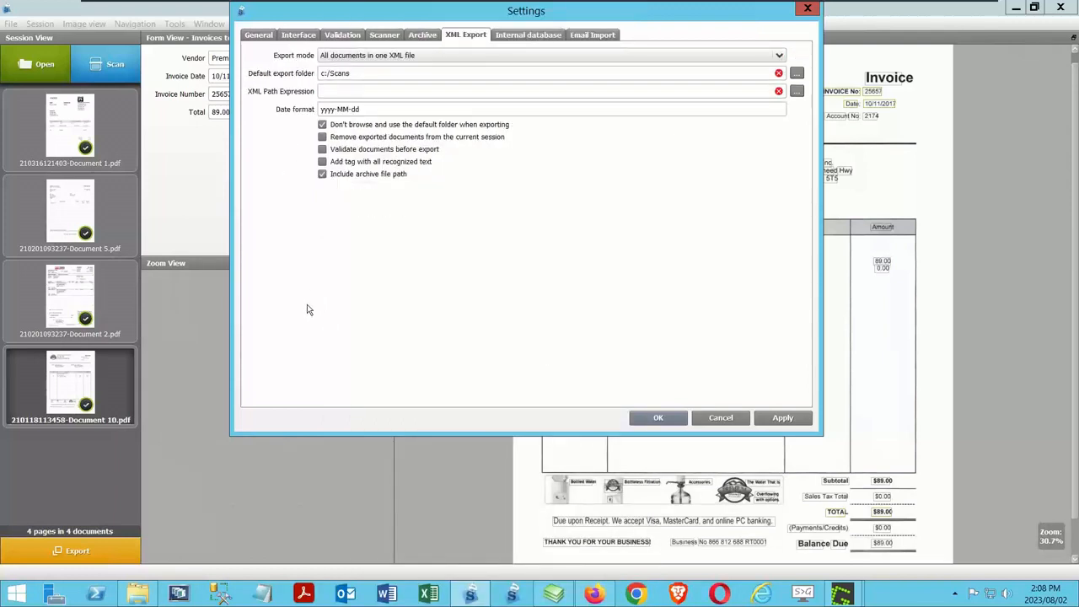
Step: Switch to FileHold and retrieve the XML fields from 230719143930.xml in the Scans folder
left_click(553, 595)
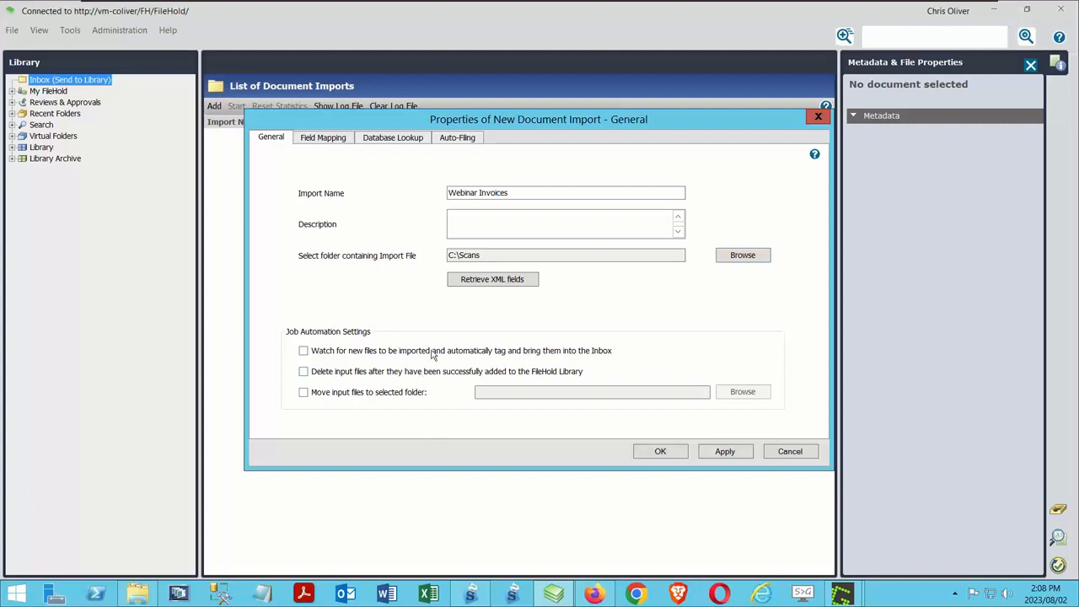
left_click(475, 280)
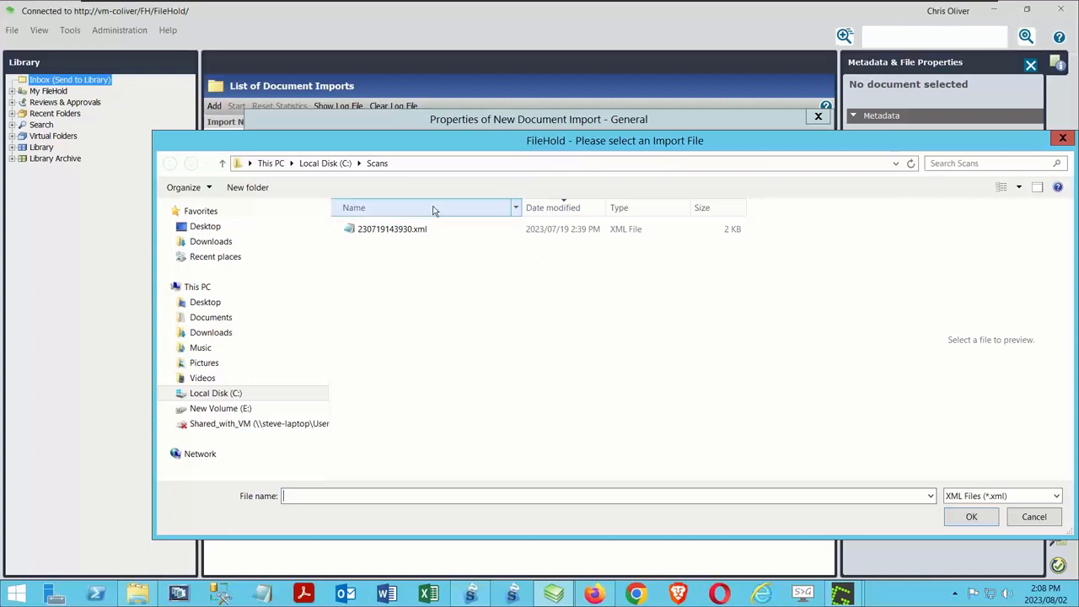
left_click(406, 229)
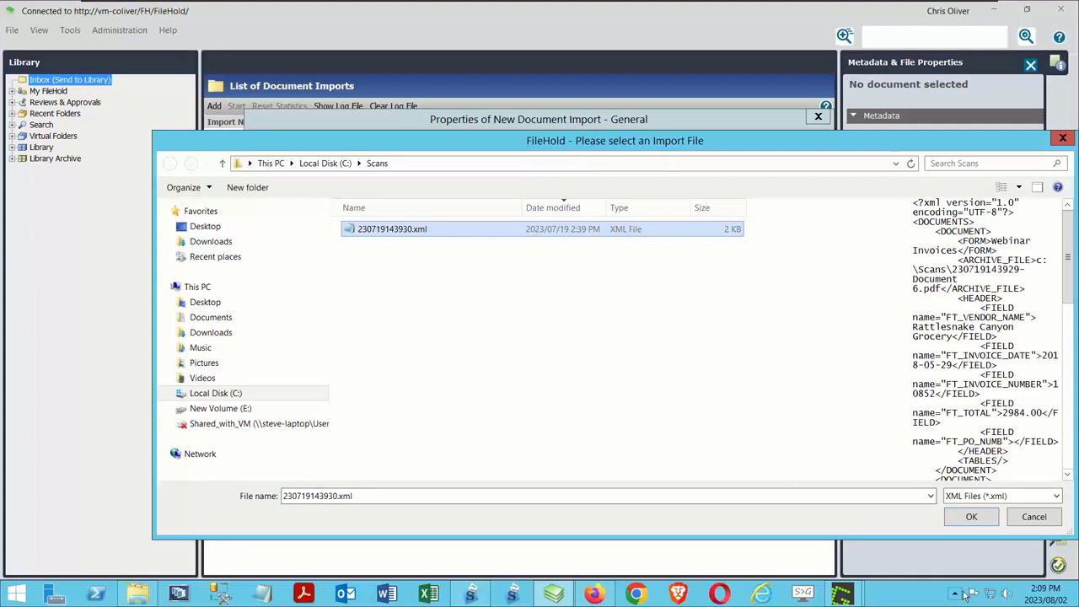
left_click(969, 518)
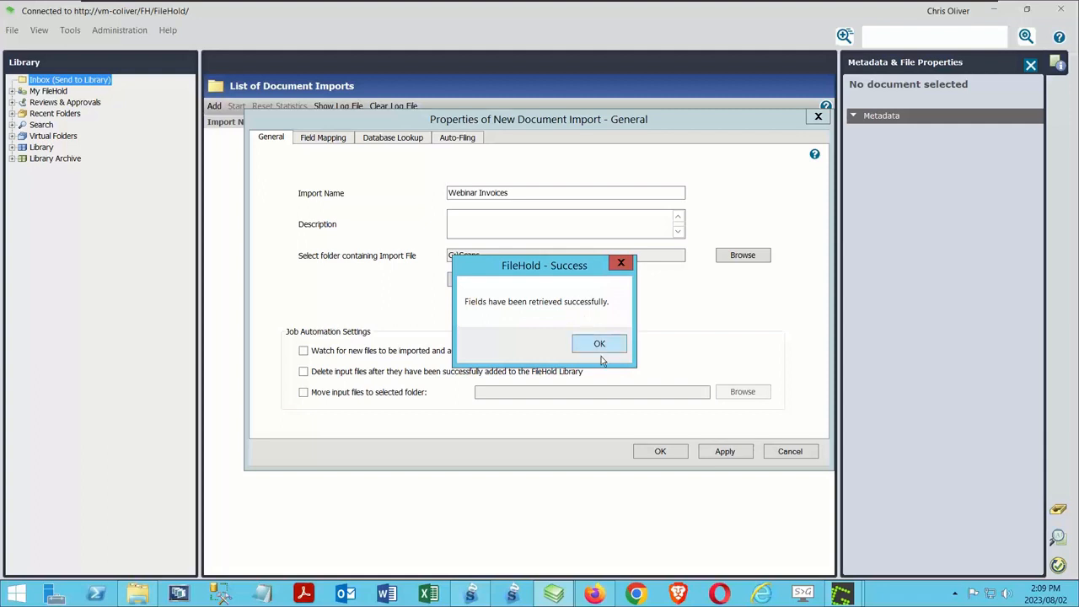
left_click(600, 346)
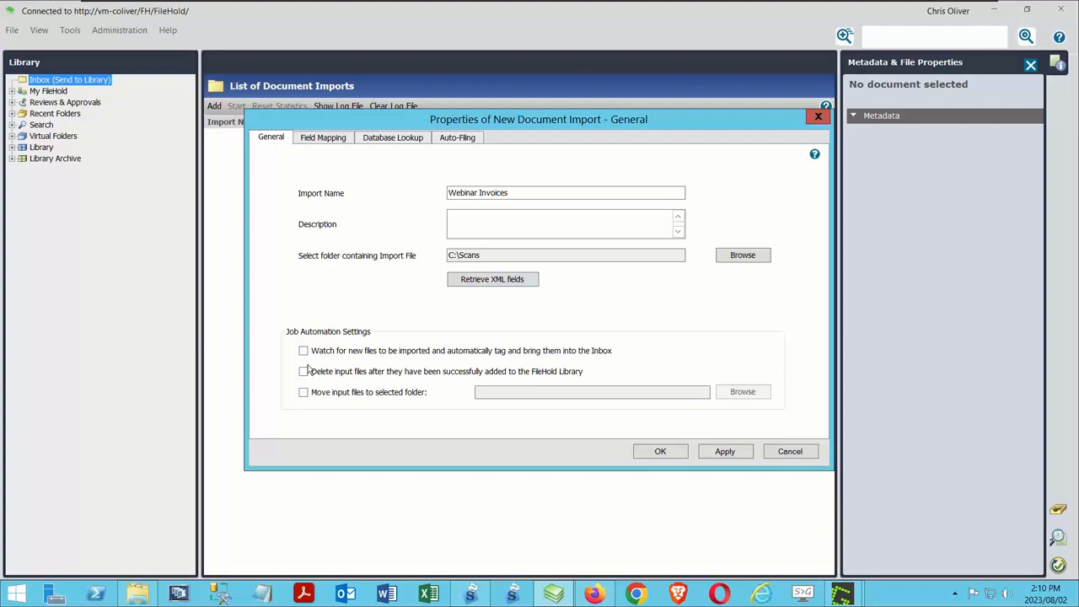
Step: Map the Webinar Invoices import to the AP Invoices schema in its field mapping
left_click(337, 139)
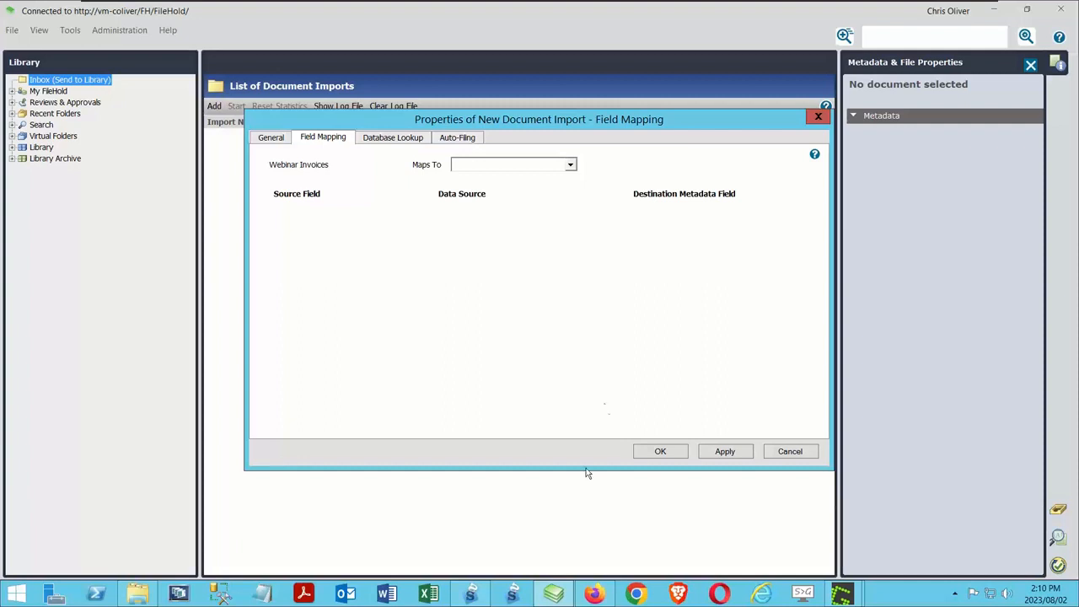
left_click(571, 167)
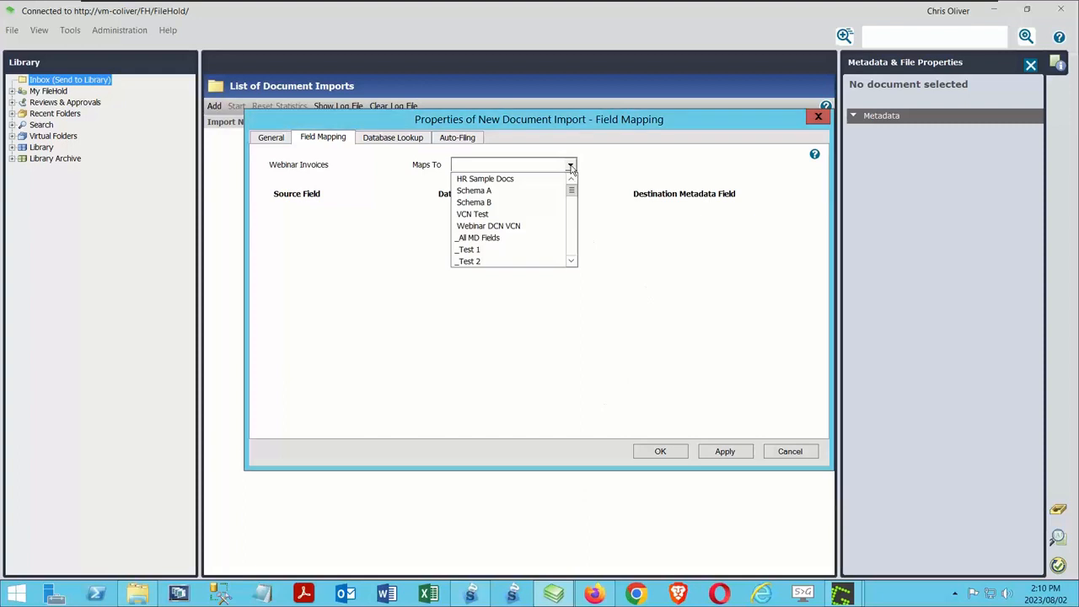
scroll(573, 264, "down", 2)
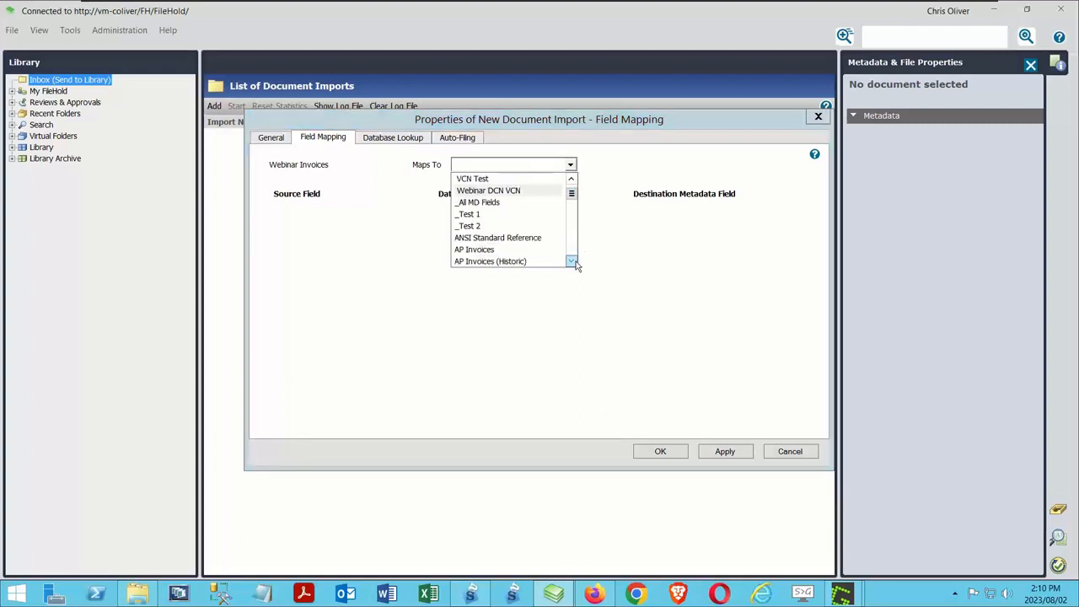
left_click(495, 240)
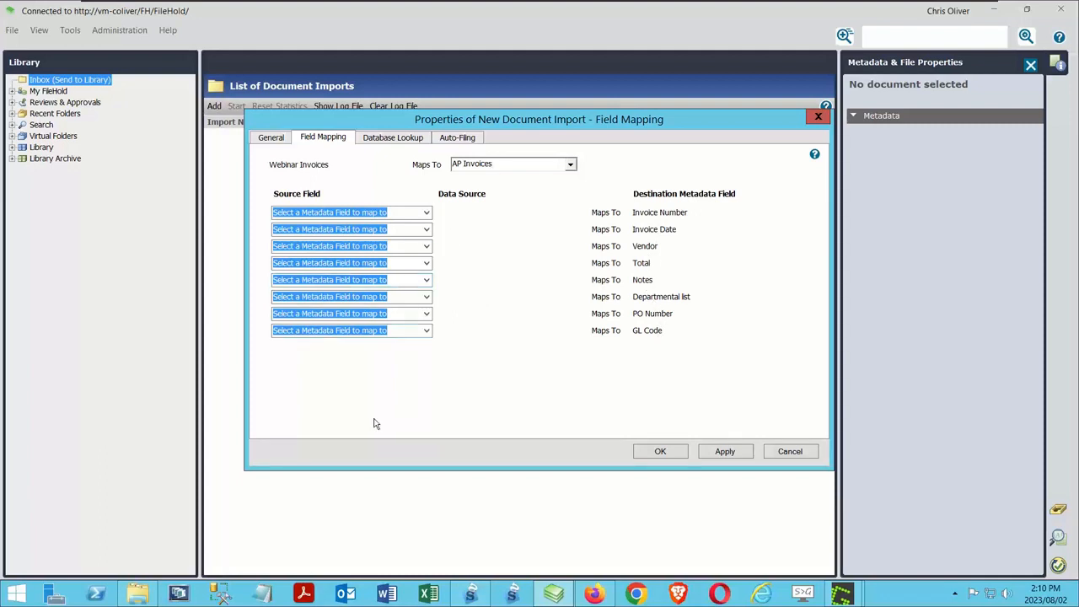
Step: Switch to SmartSoft Capture, close its Settings window and try to activate the Webinar Invoices form definition
left_click(482, 599)
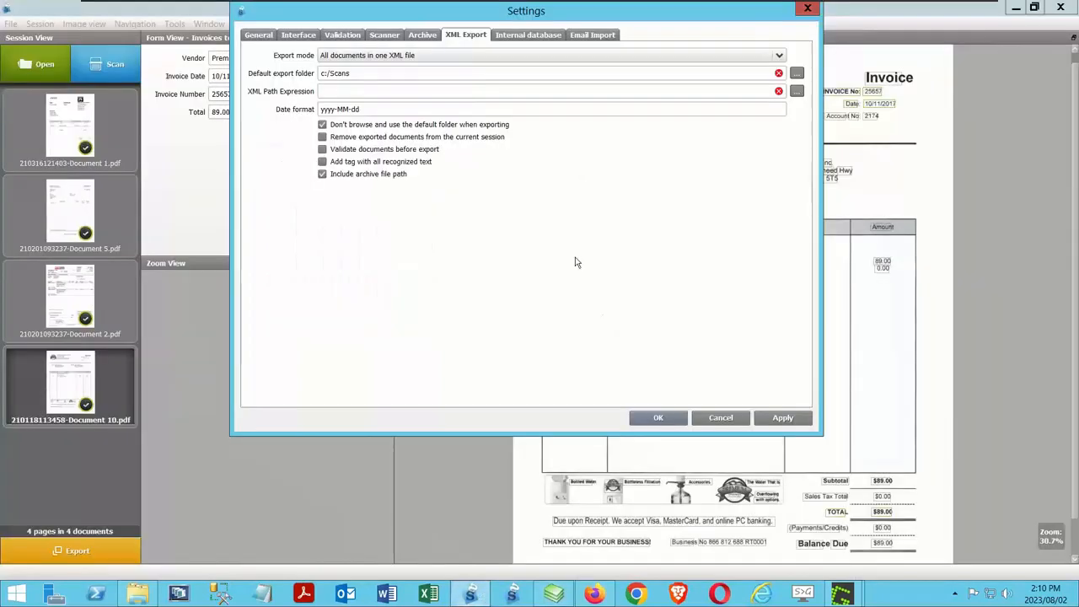
key("Escape")
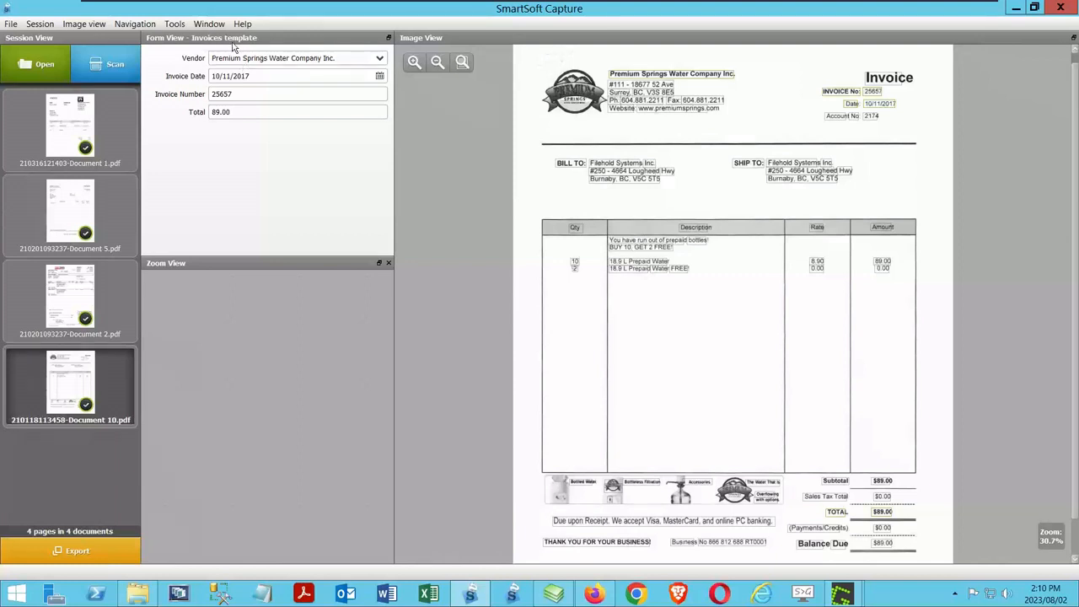
left_click(11, 23)
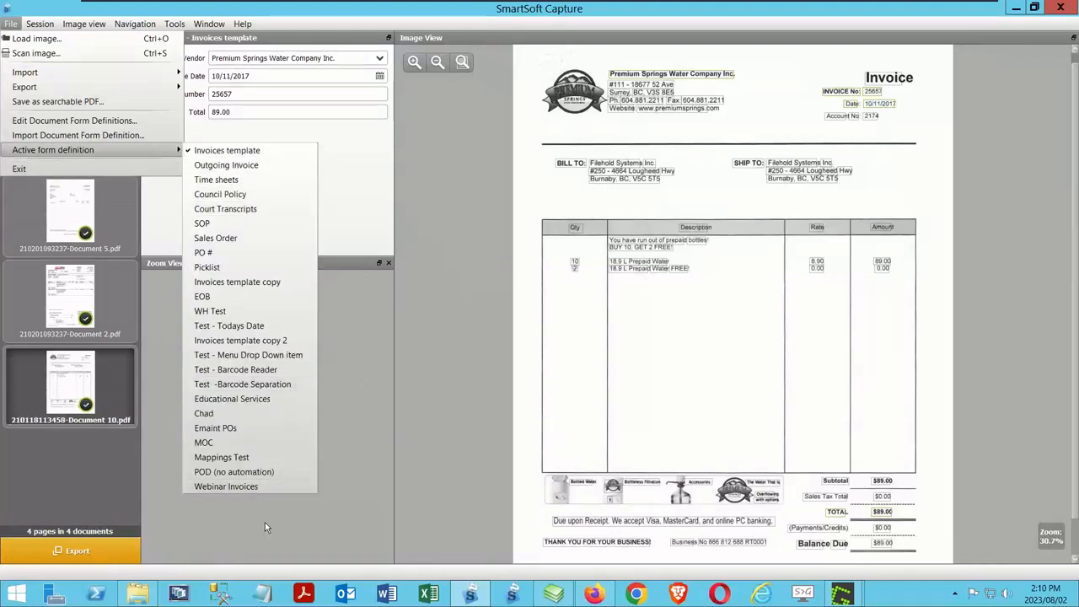
mouse_move(80, 150)
left_click(253, 487)
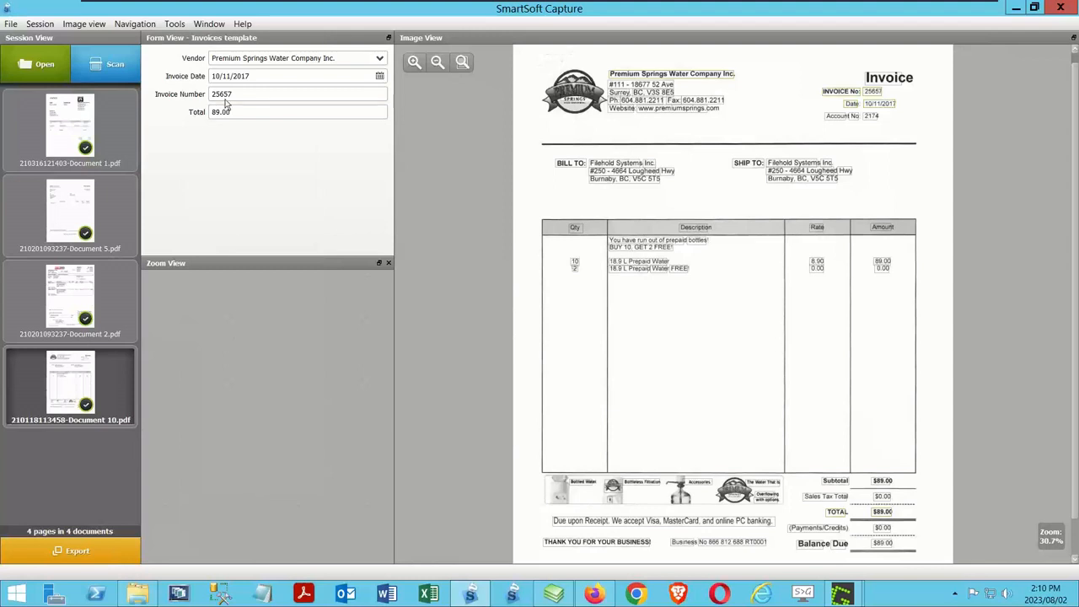
Step: Remove all four loaded invoice documents from the capture session
left_click(71, 130)
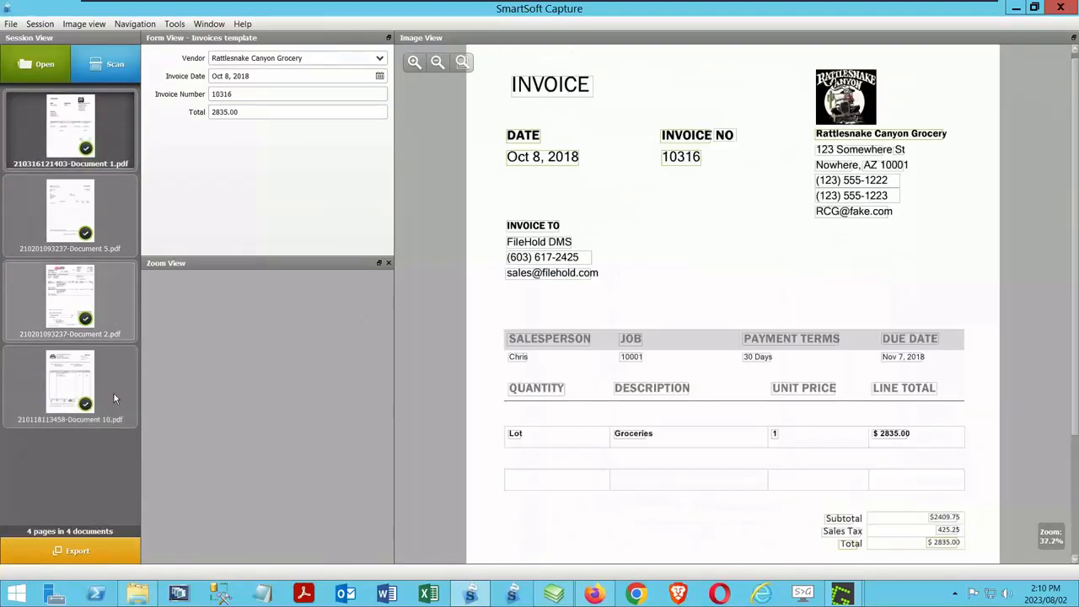
left_click(81, 394)
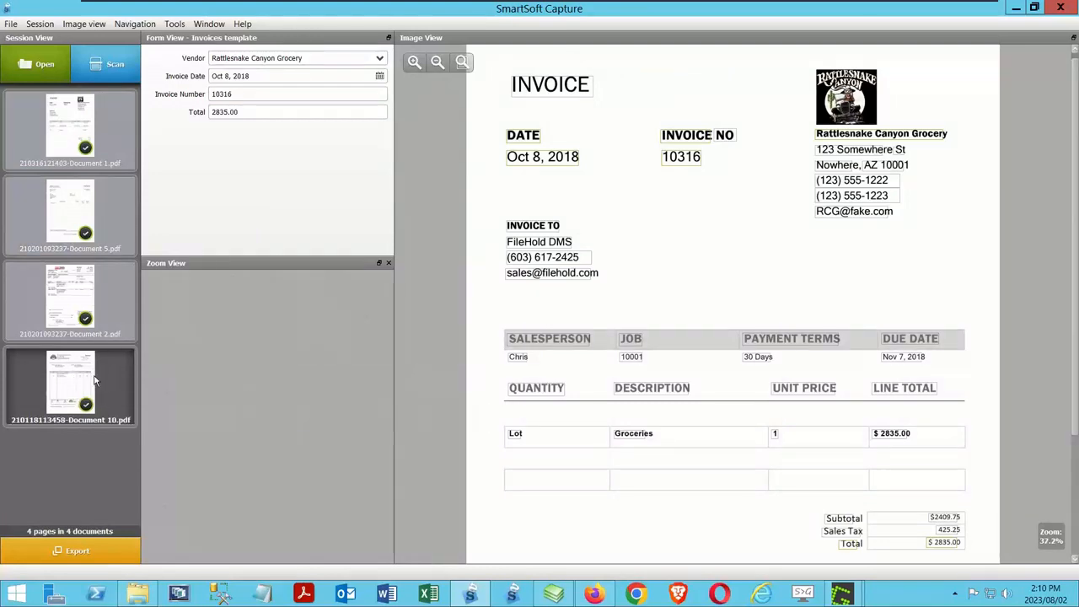
right_click(105, 371)
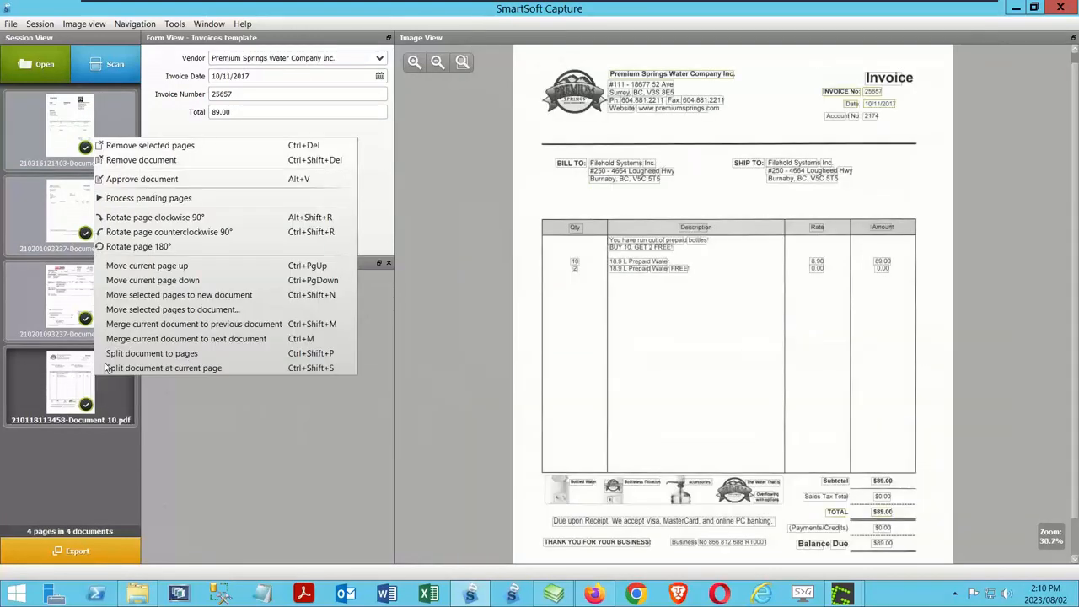
left_click(125, 160)
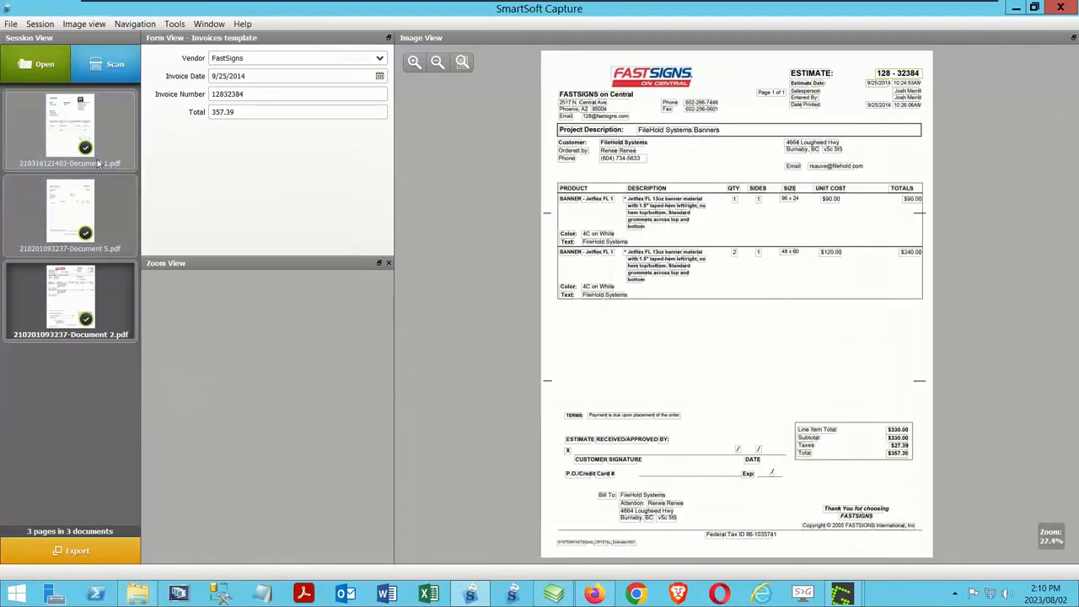
right_click(81, 128)
left_click(126, 150)
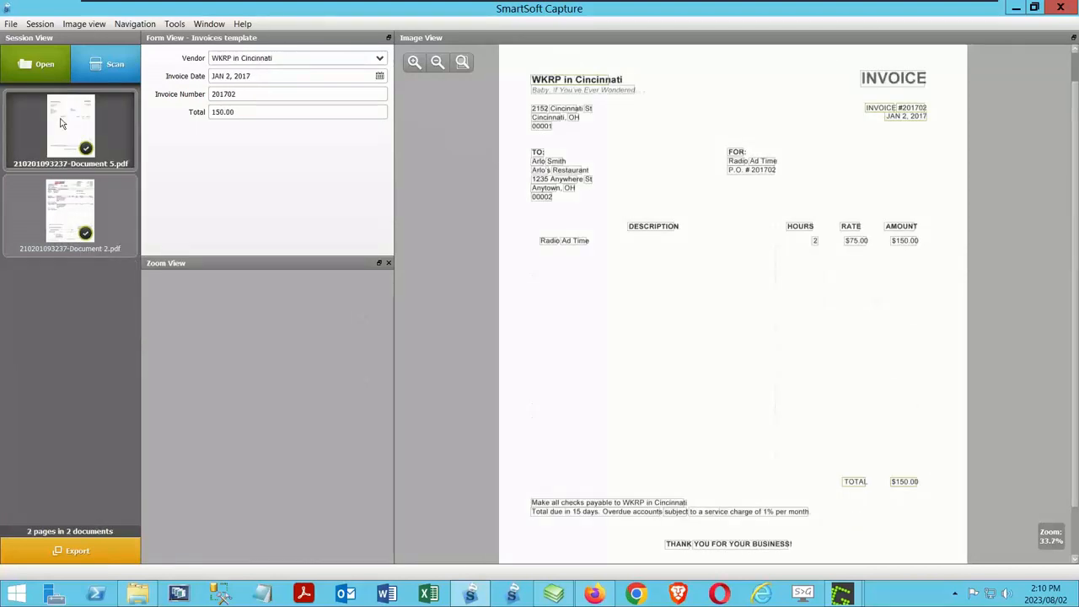
right_click(61, 120)
left_click(114, 142)
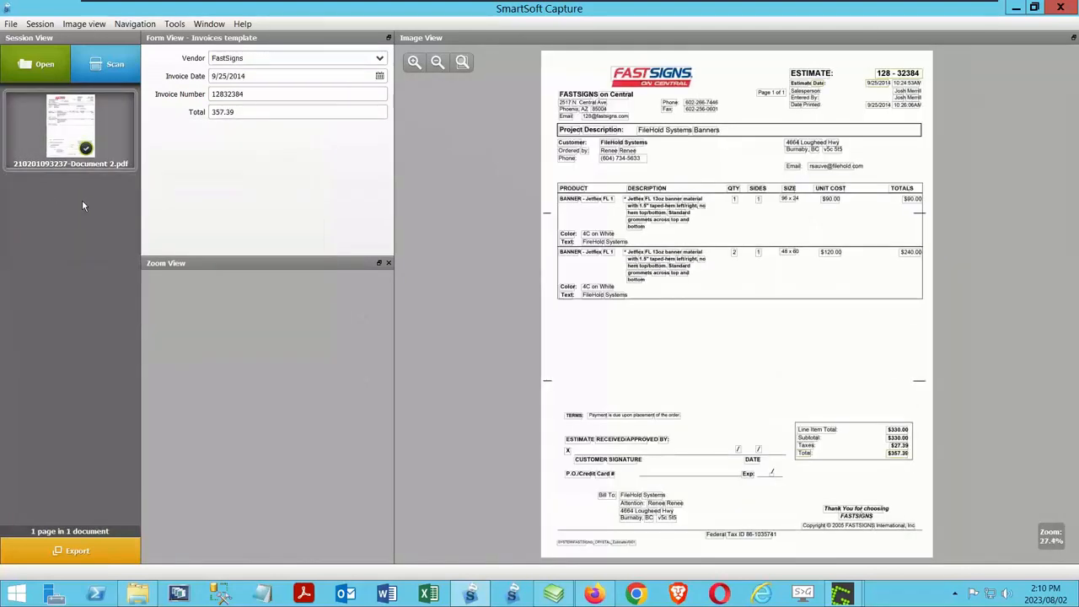
right_click(65, 137)
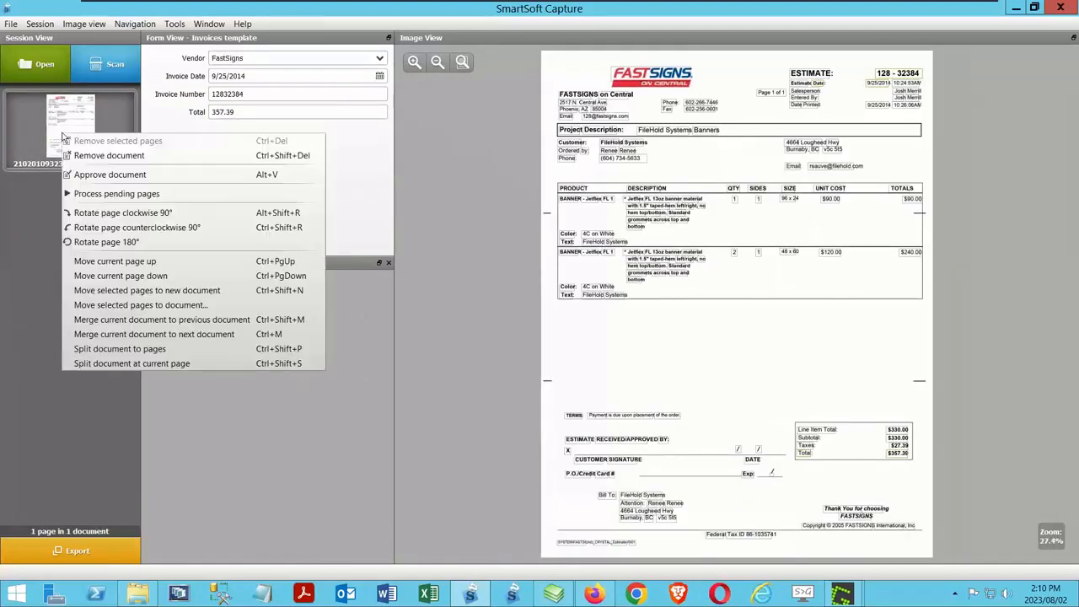
left_click(123, 156)
Step: Set Webinar Invoices as the active form definition and check that it is the selected one
left_click(11, 23)
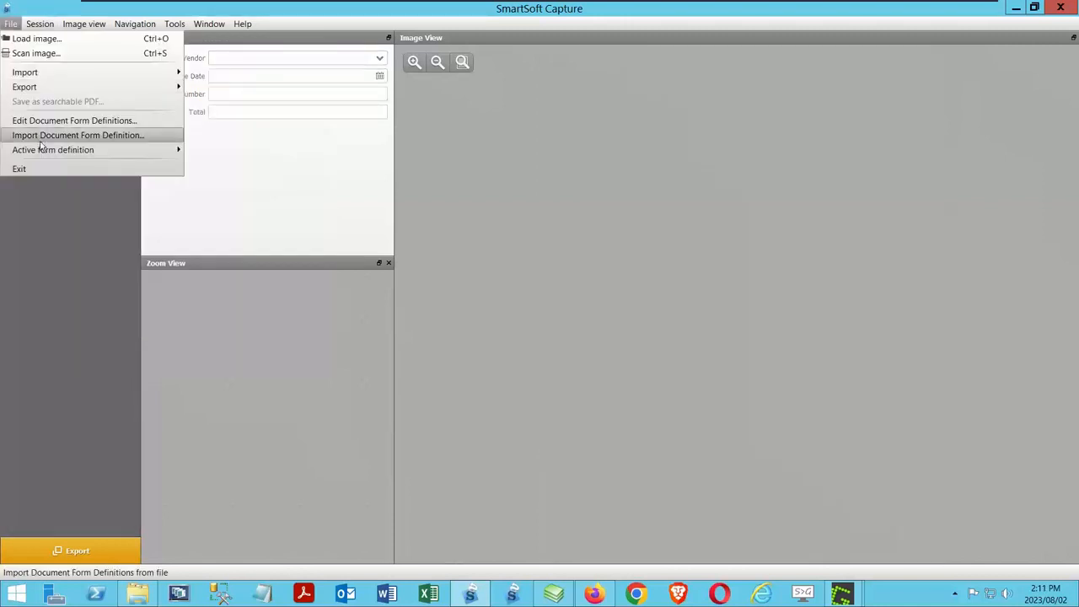
mouse_move(51, 150)
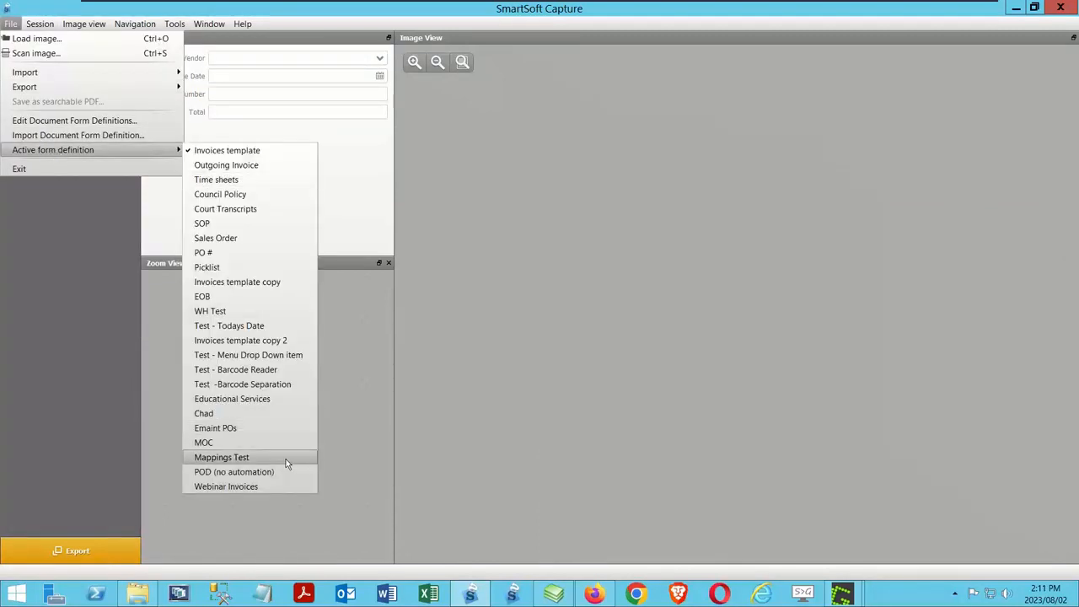
left_click(227, 485)
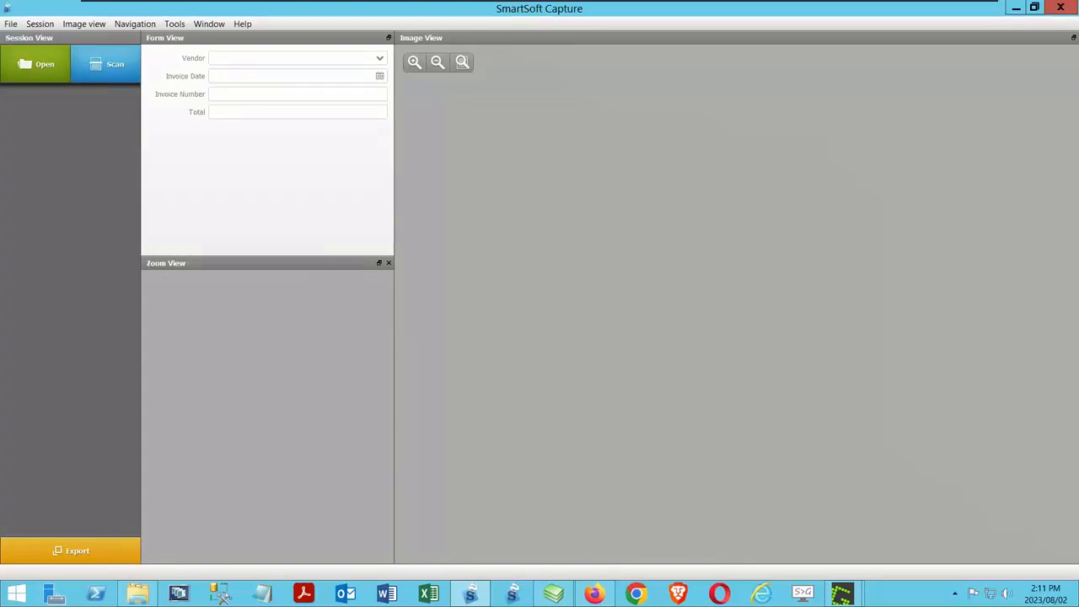
left_click(11, 23)
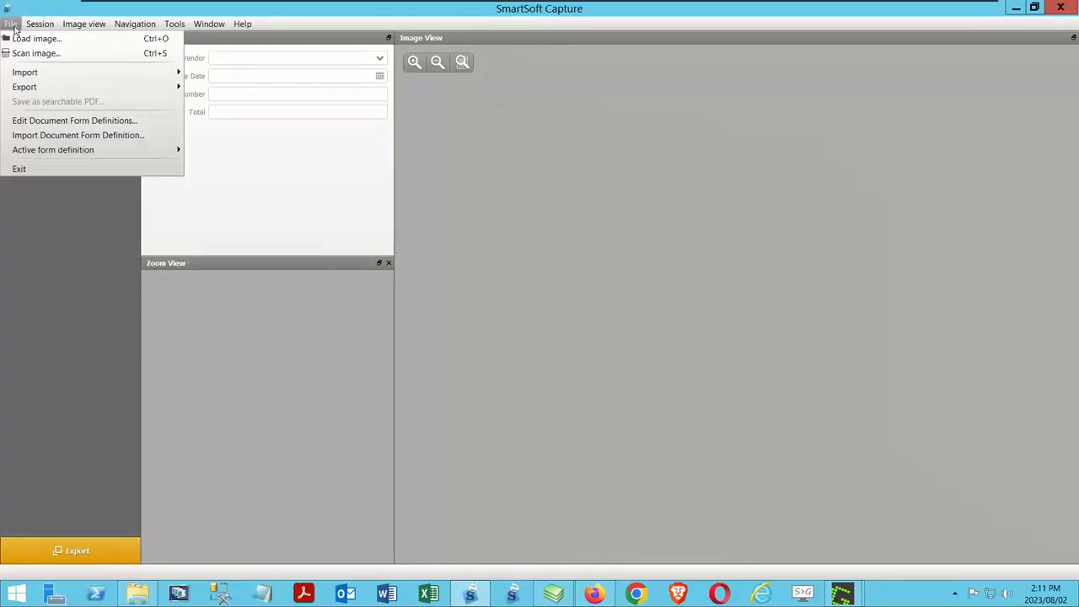
mouse_move(58, 151)
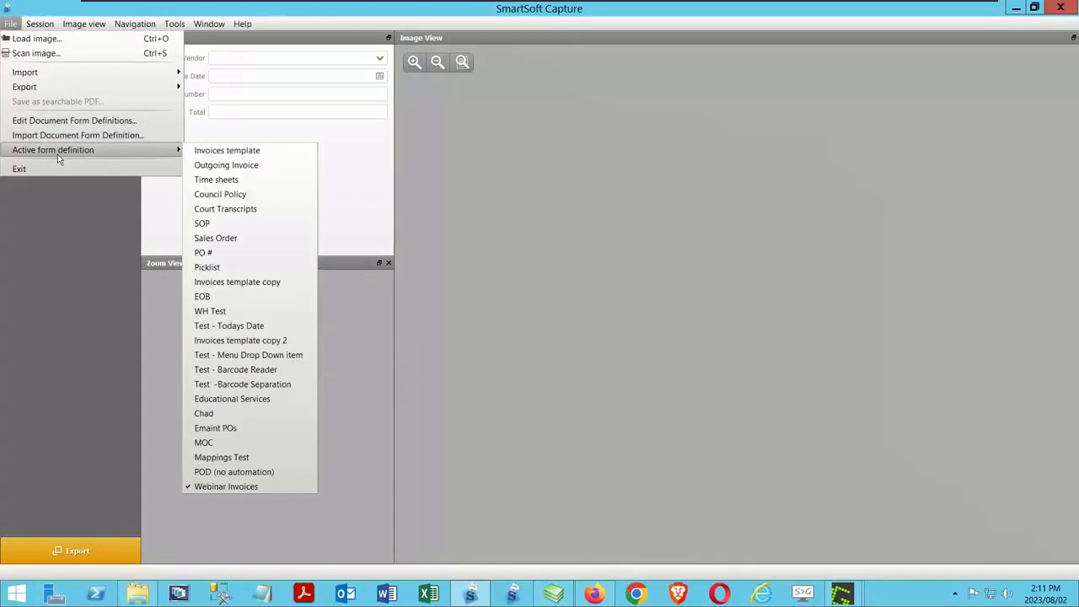
left_click(66, 260)
left_click(42, 67)
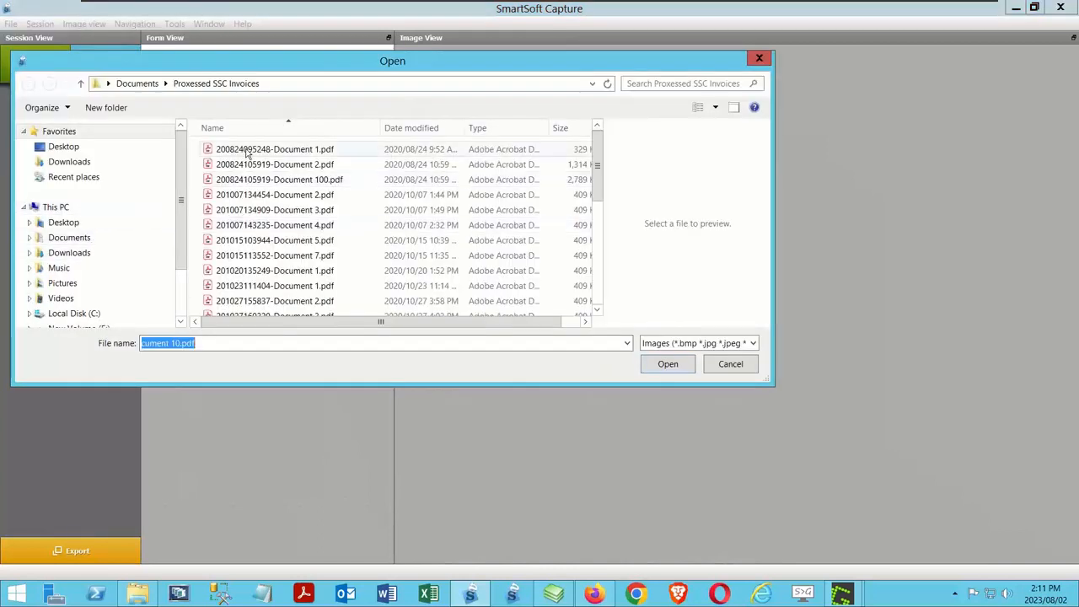
left_click(248, 152)
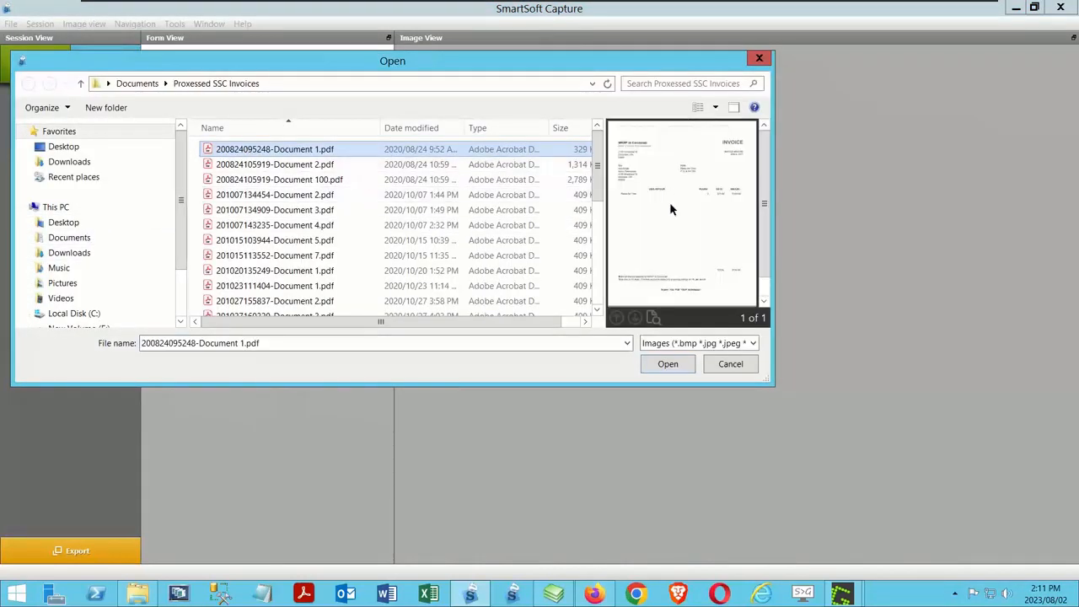
left_click(674, 367)
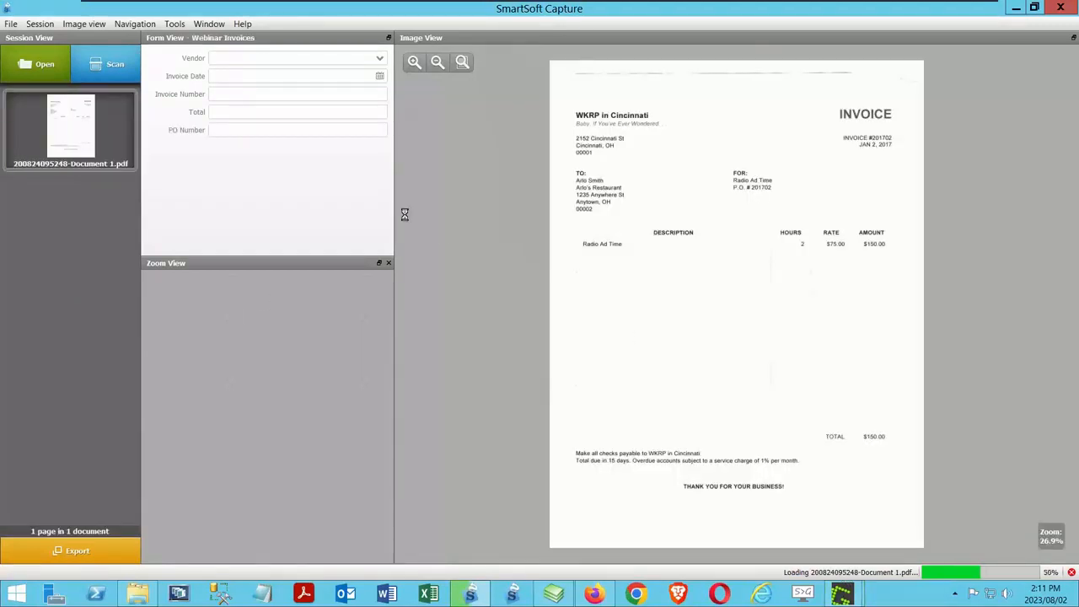
left_click(38, 64)
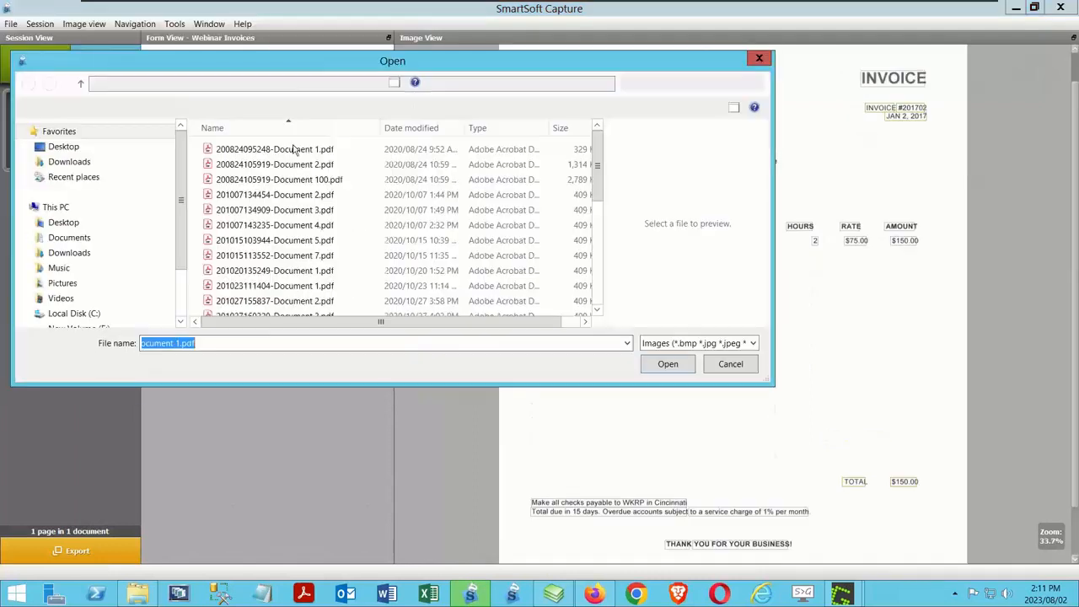
left_click(267, 166)
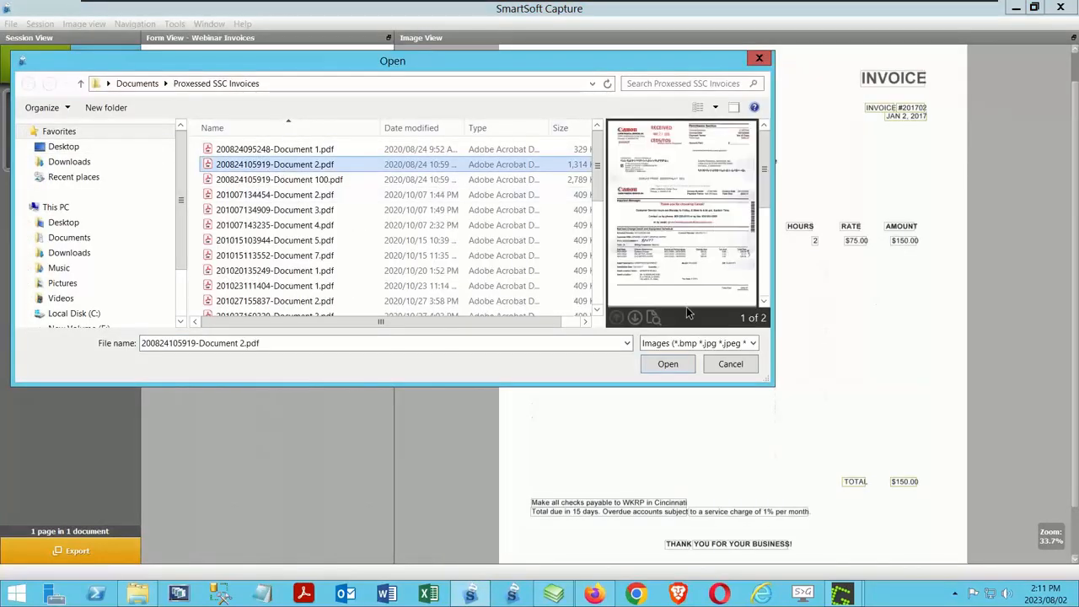
scroll(257, 248, "down", 10)
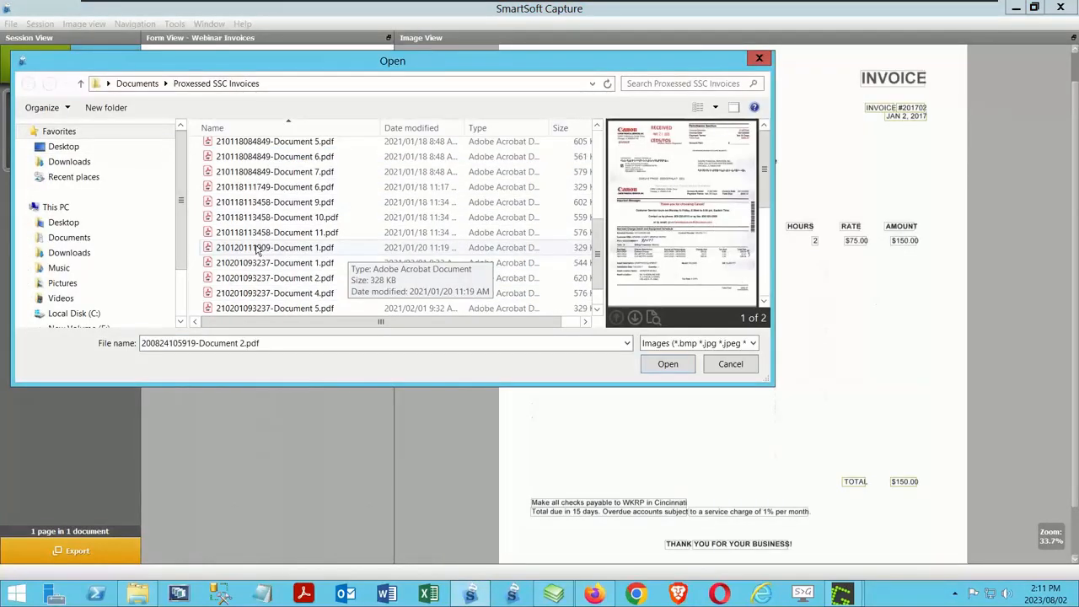
left_click(257, 248)
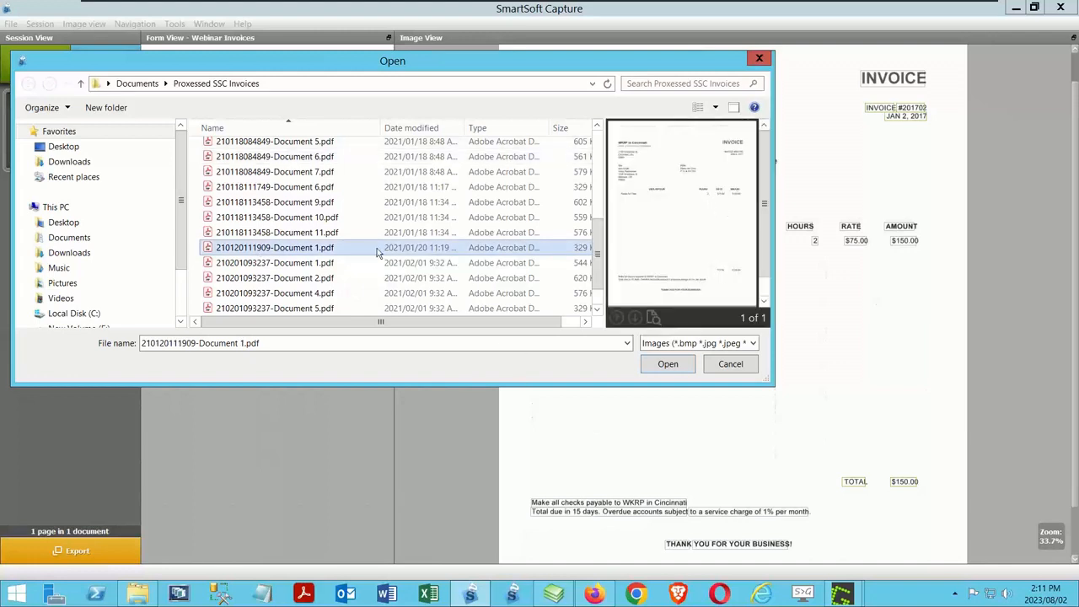
left_click(342, 262)
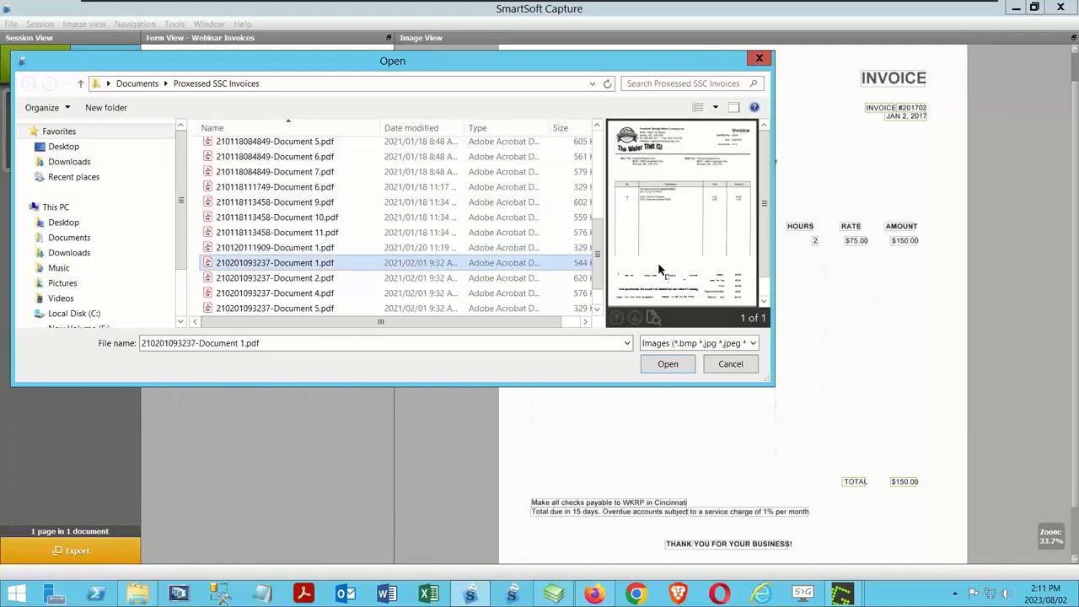
left_click(668, 363)
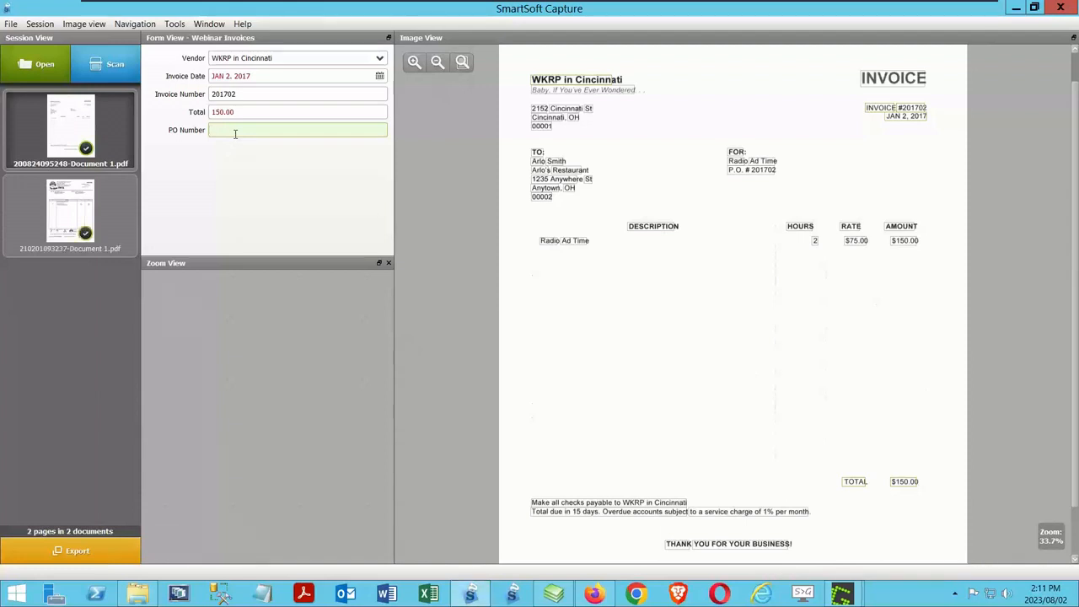
left_click(548, 597)
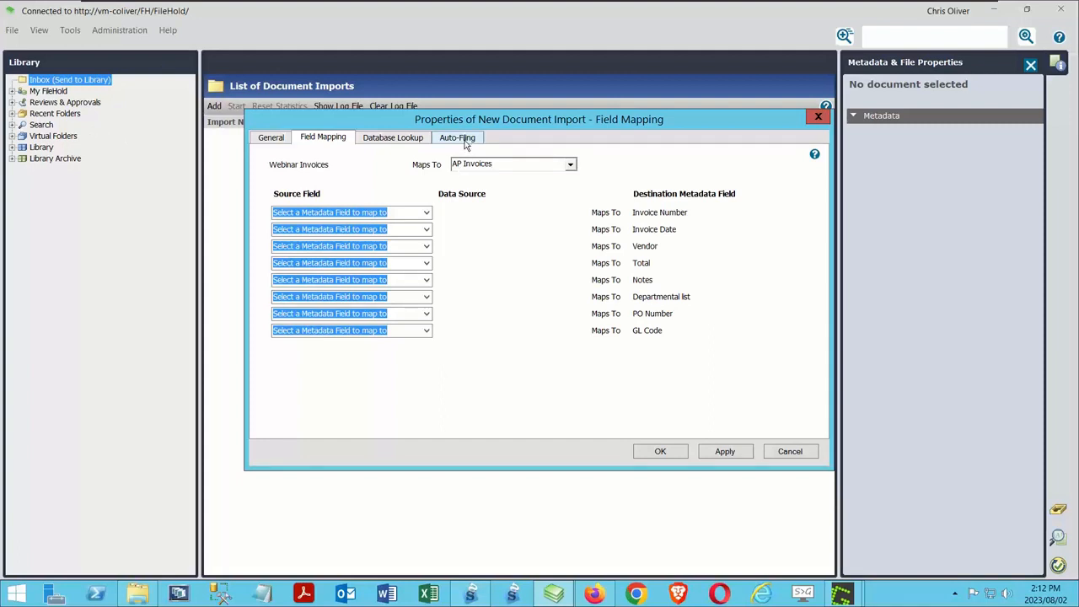
Step: Compare the available XML source fields with the Webinar Invoices field IDs in SmartSoft Capture's form definition designer, and switch back to FileHold
left_click(427, 214)
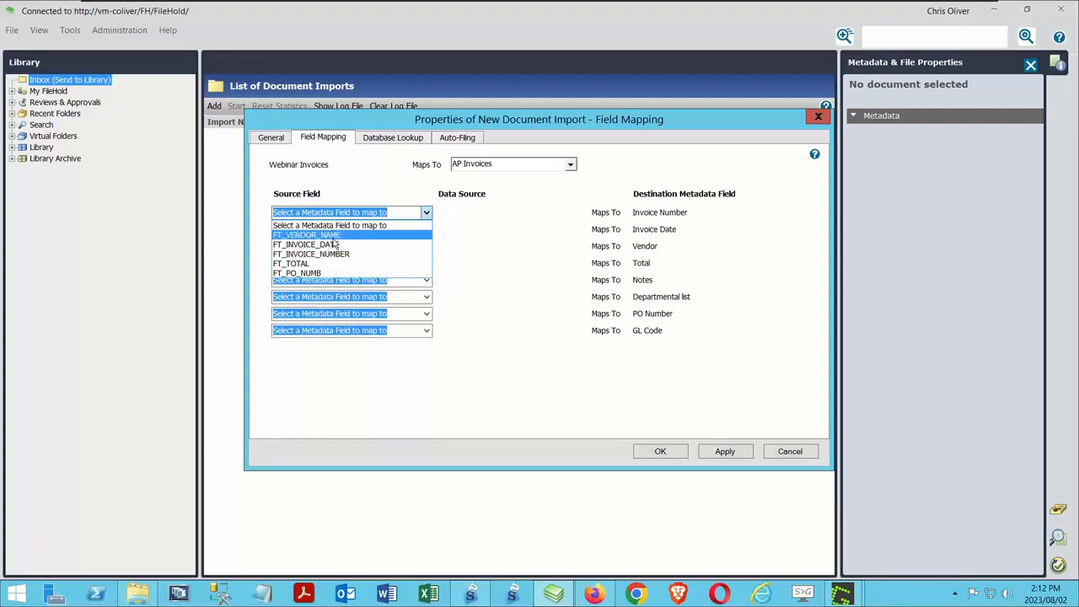
left_click(501, 450)
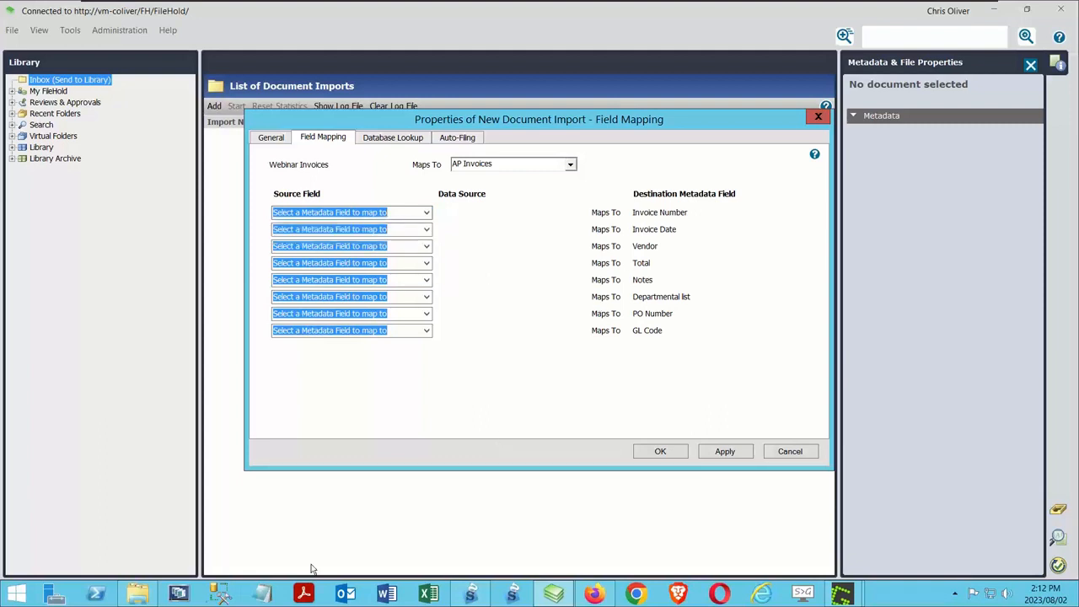
left_click(473, 595)
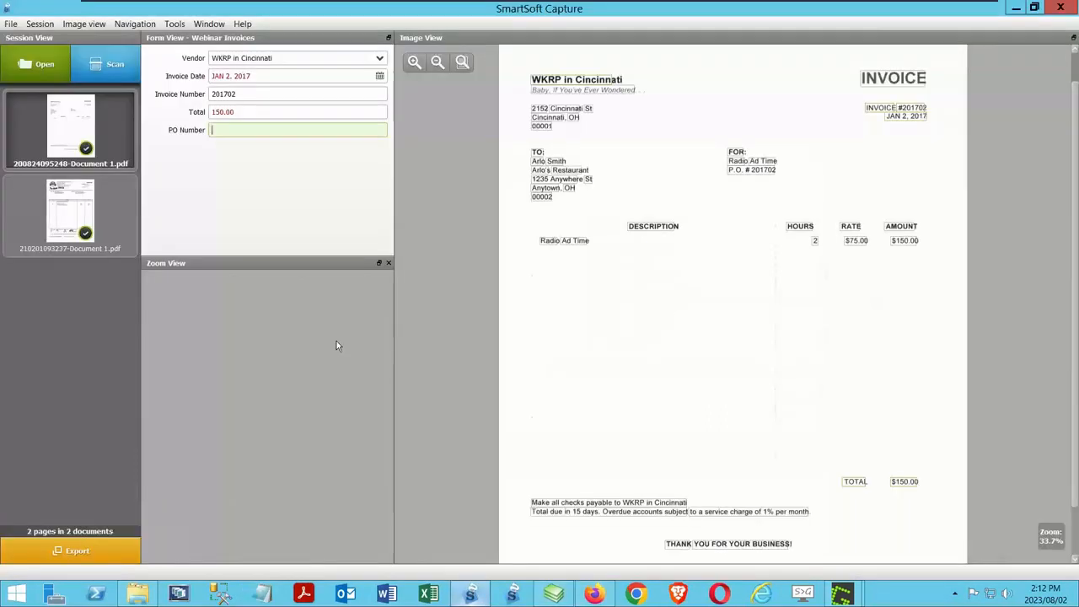
left_click(11, 23)
left_click(84, 125)
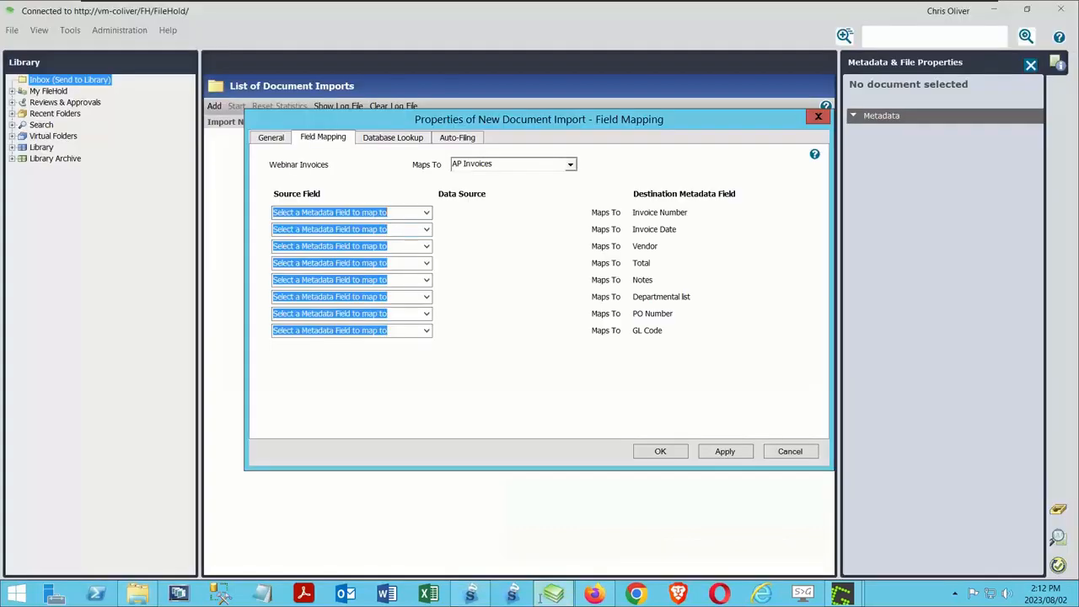
left_click(548, 598)
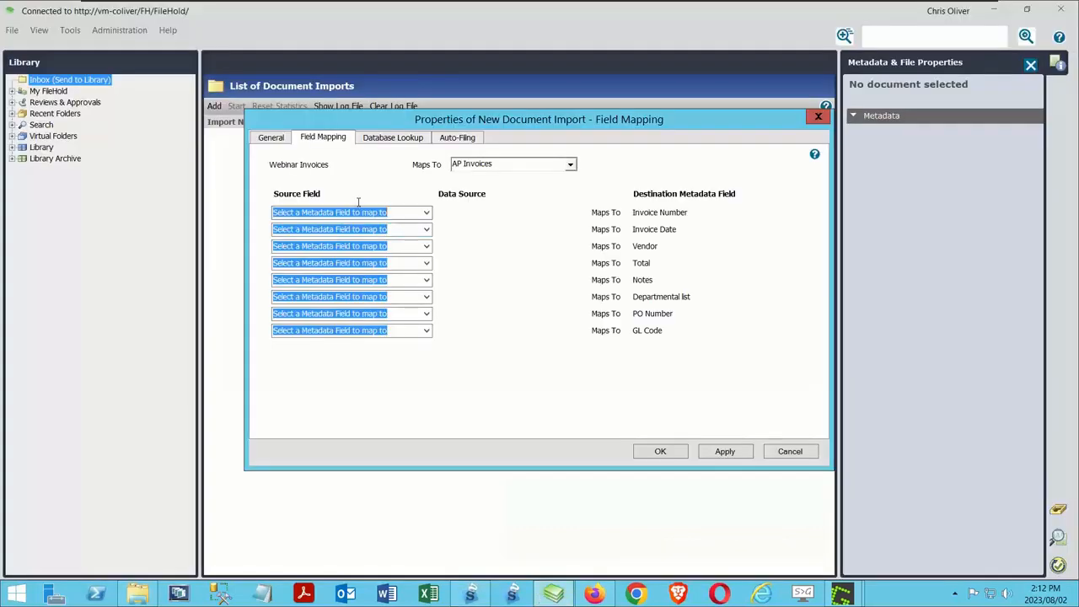
Step: Map FT_INVOICE_NUMBER to Invoice Number, FT_INVOICE_DATE to Invoice Date and FT_VENDOR_NAME to Vendor
left_click(426, 212)
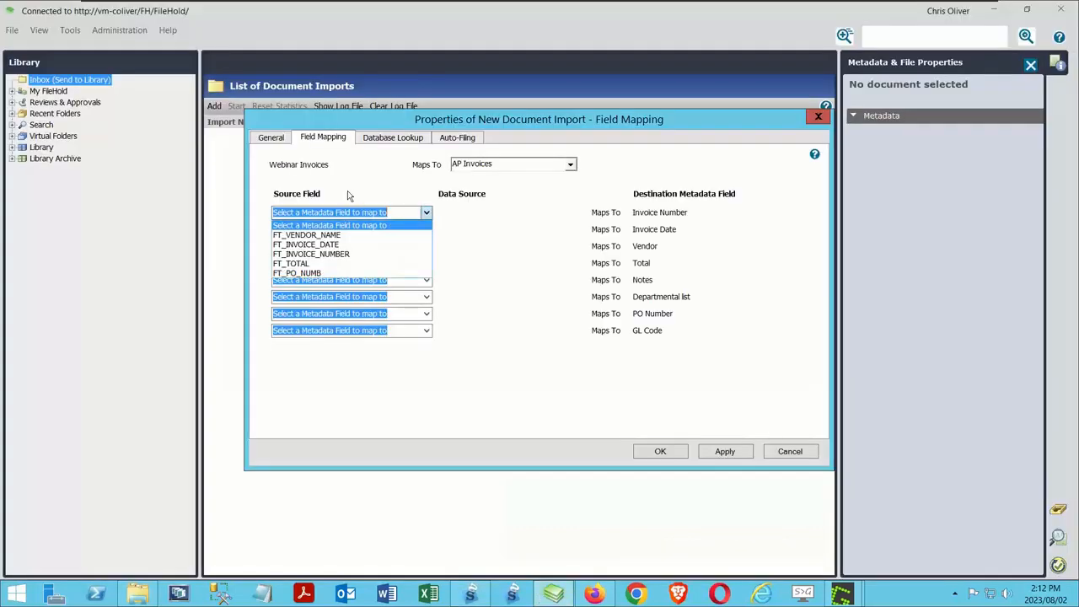
left_click(326, 254)
left_click(426, 229)
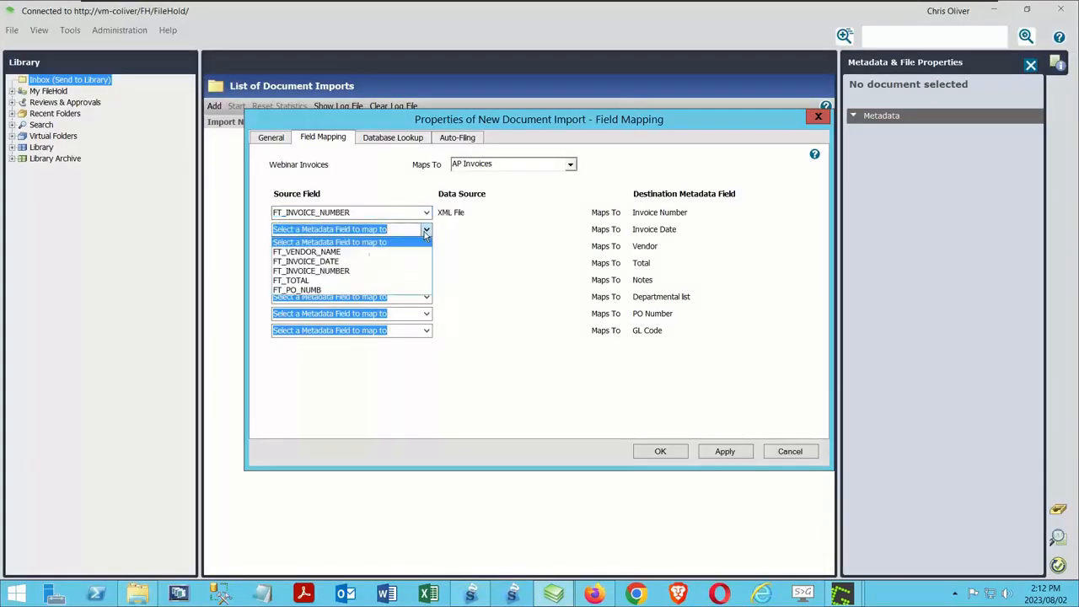
left_click(301, 262)
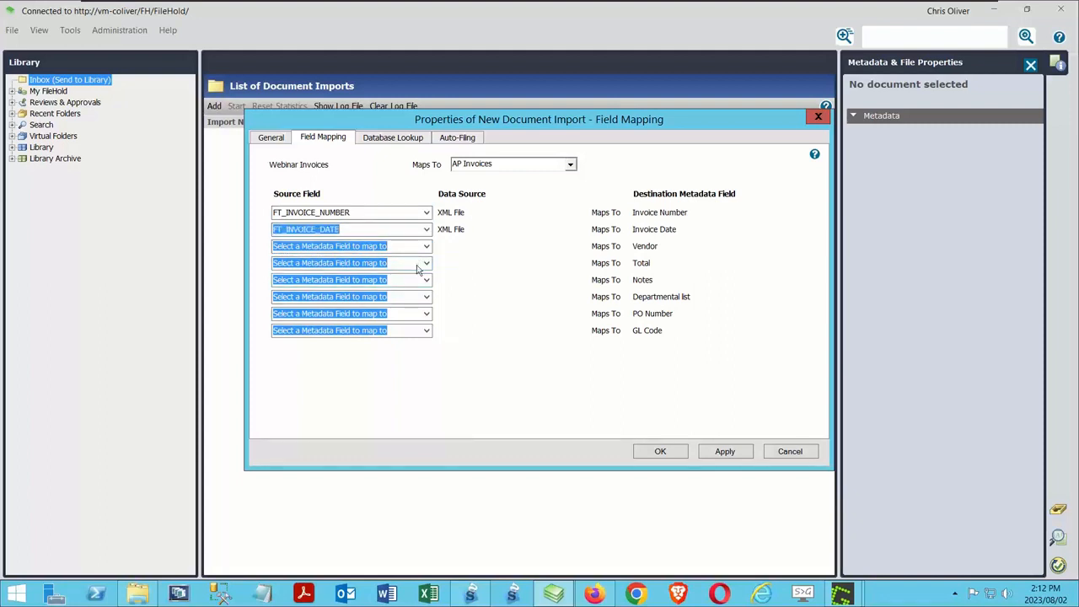
left_click(427, 247)
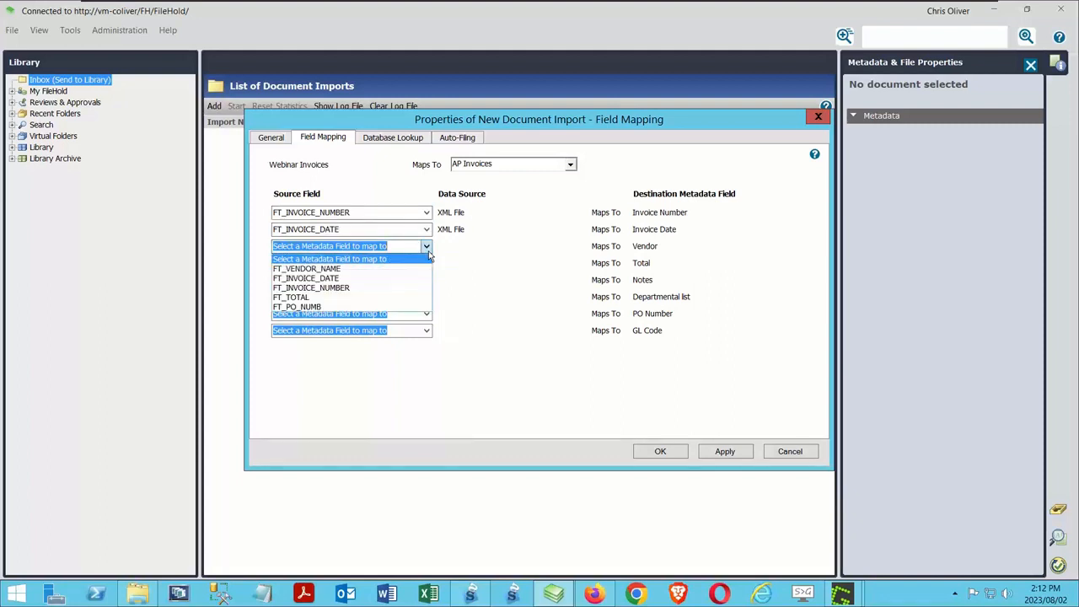
left_click(320, 268)
Step: Map FT_TOTAL to the Total metadata field and FT_PO_NUMB to PO Number
left_click(427, 266)
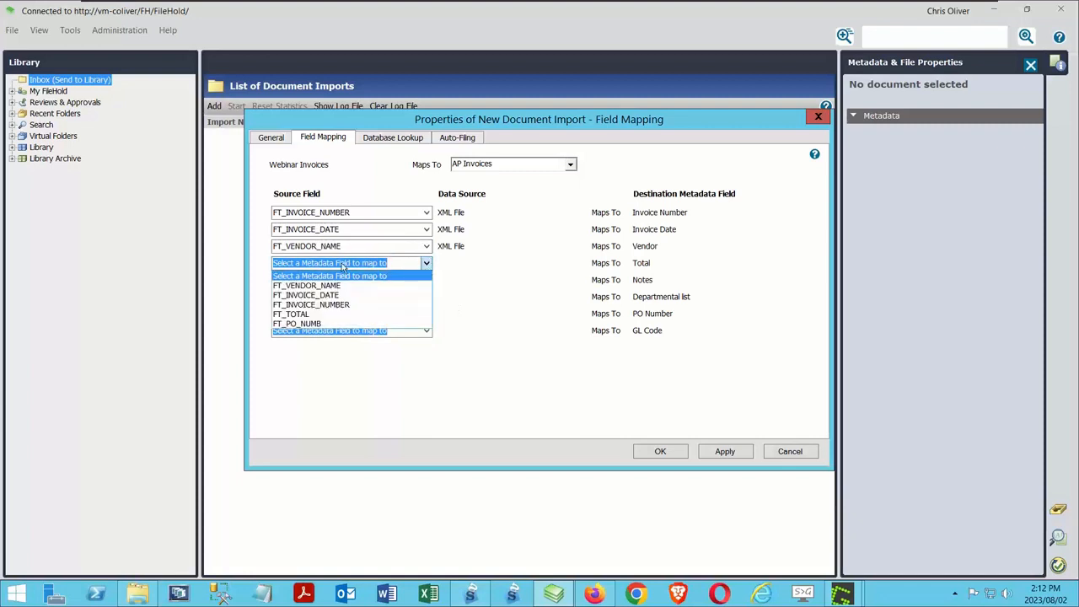
left_click(305, 315)
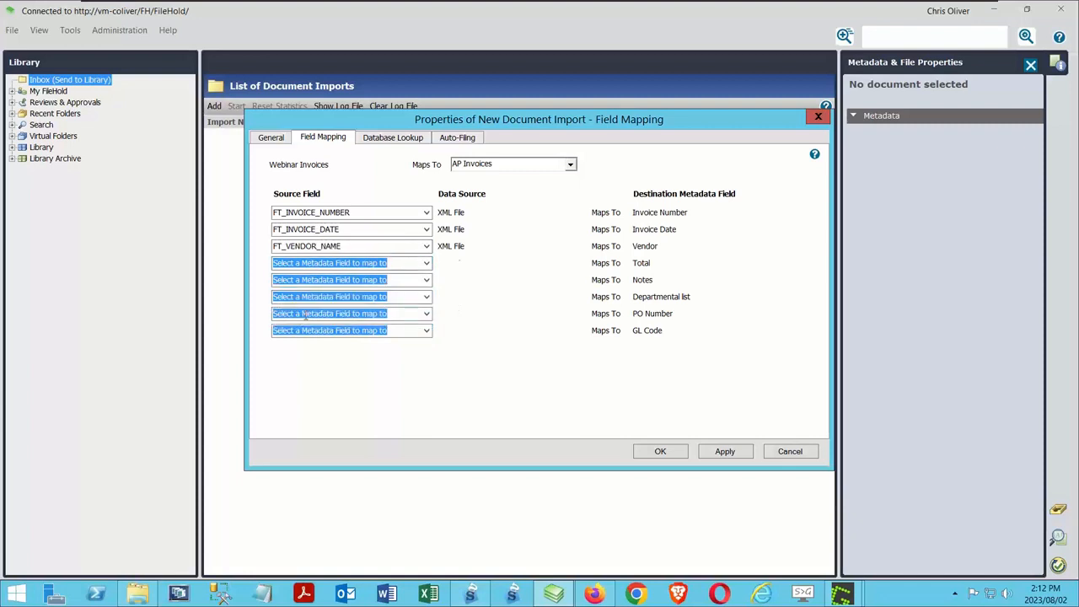
left_click(426, 316)
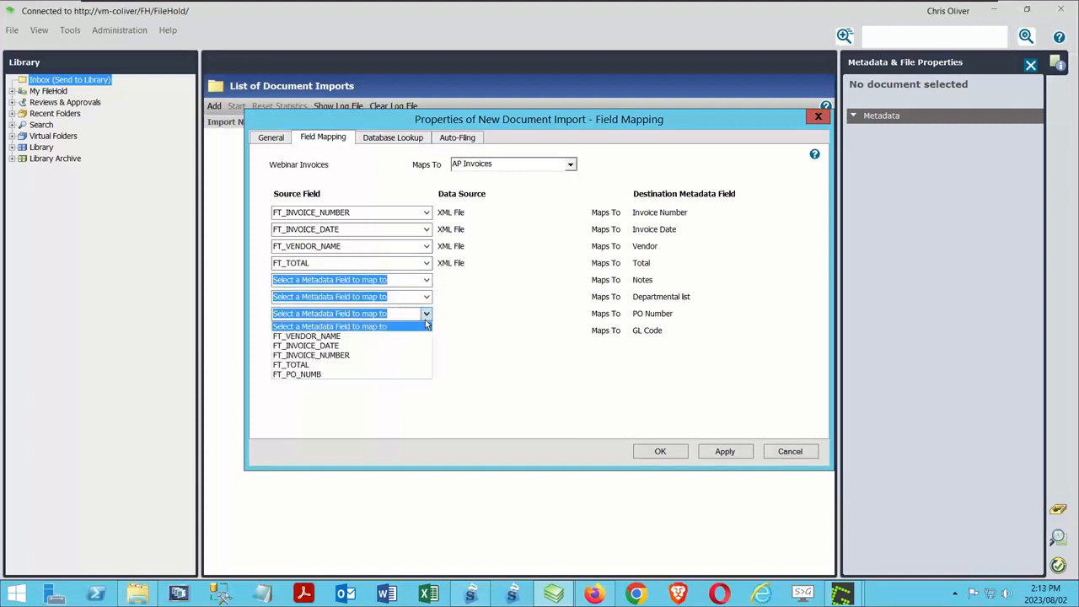
left_click(308, 373)
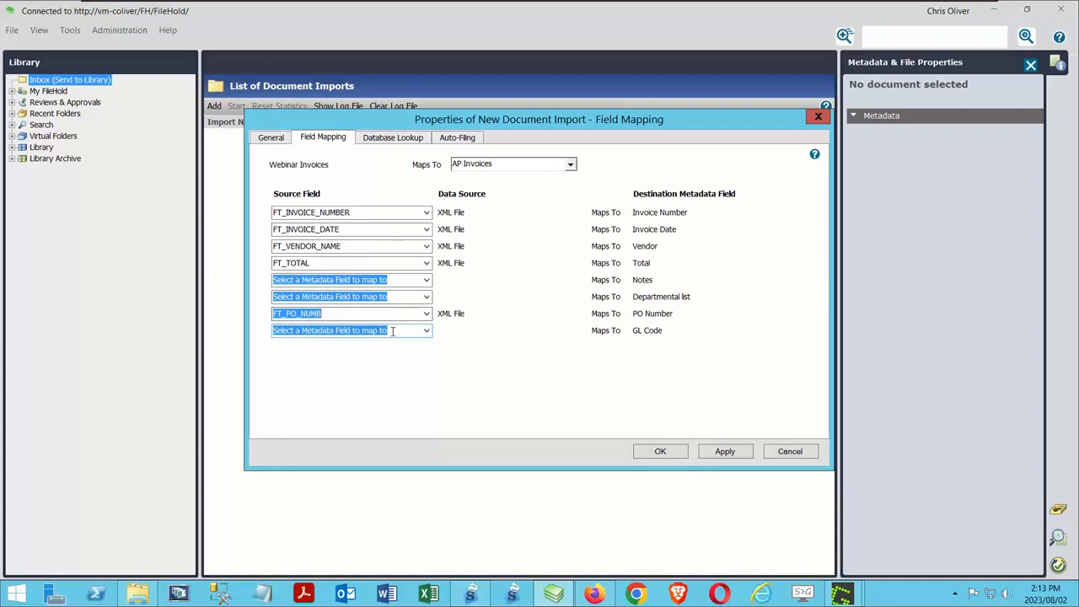
Step: Look over the database lookup options, set auto-filing to the single folder Accounting/AP/Incoming Invoices, and save the import
left_click(400, 139)
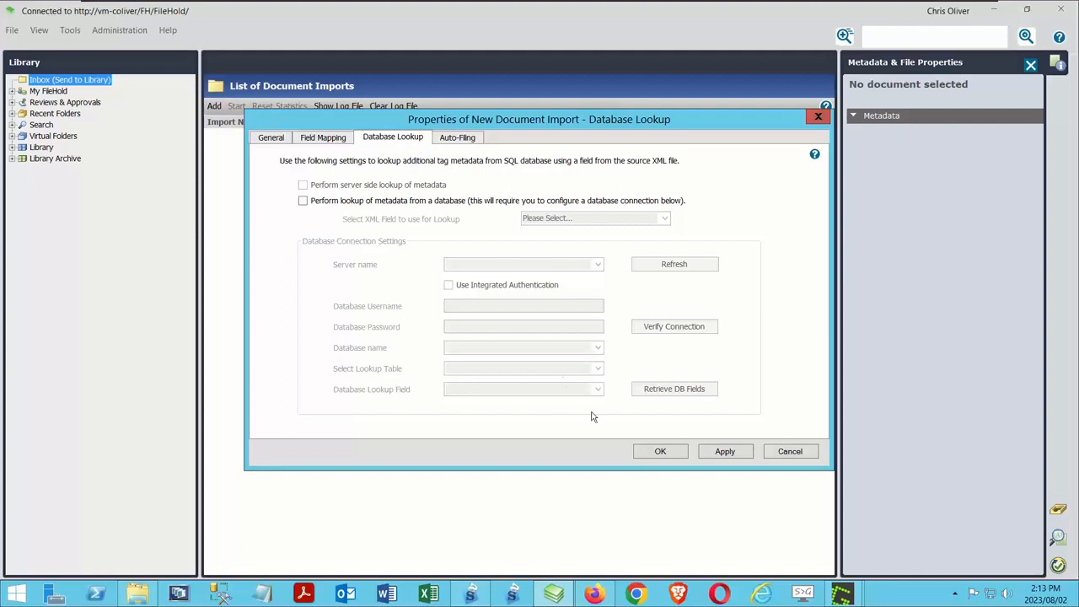
left_click(446, 139)
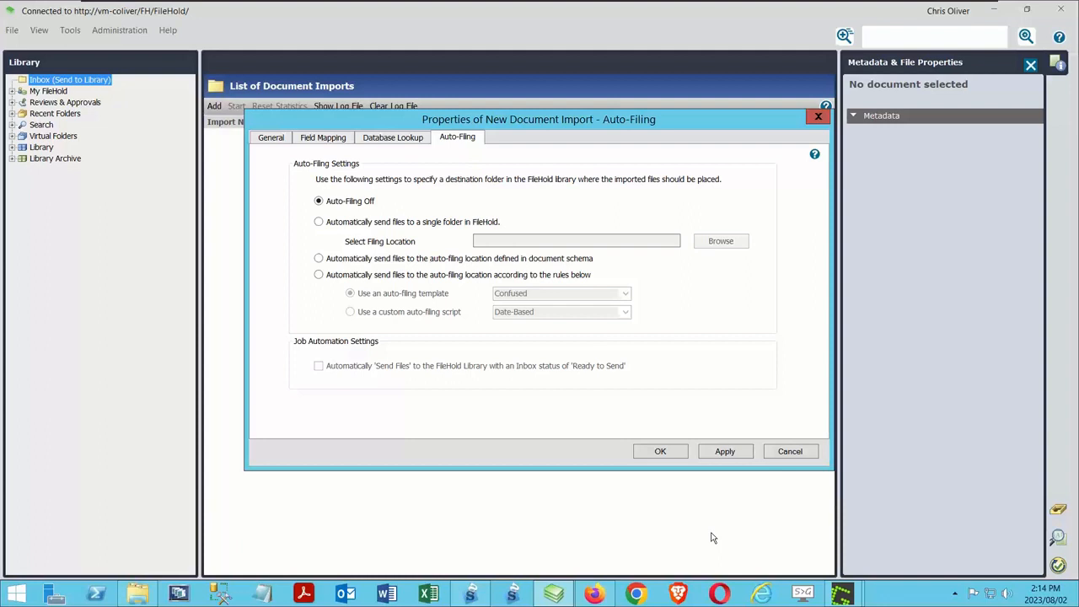
left_click(319, 222)
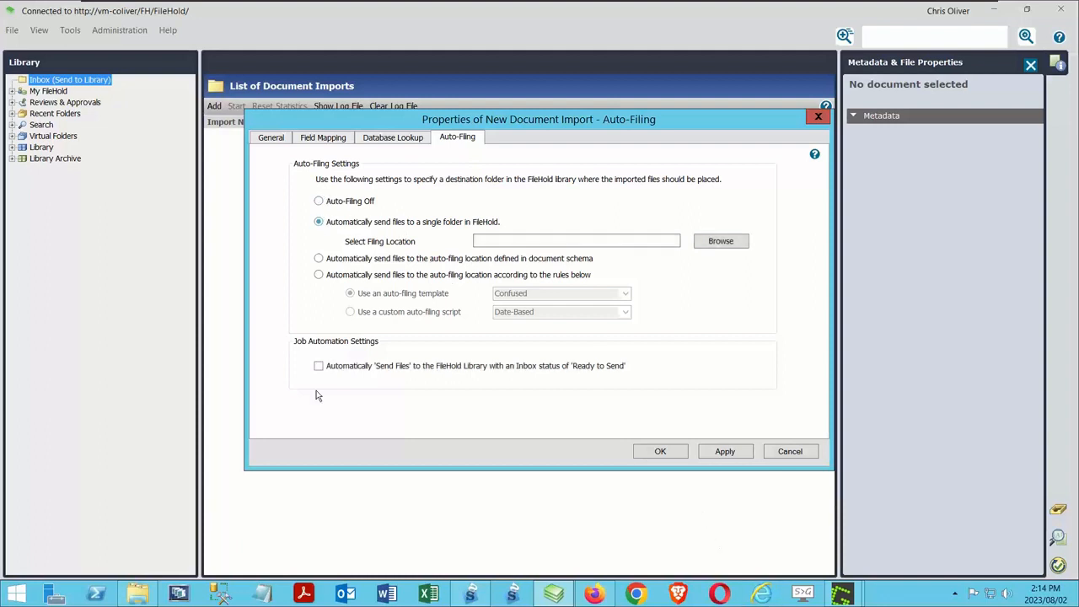
left_click(720, 243)
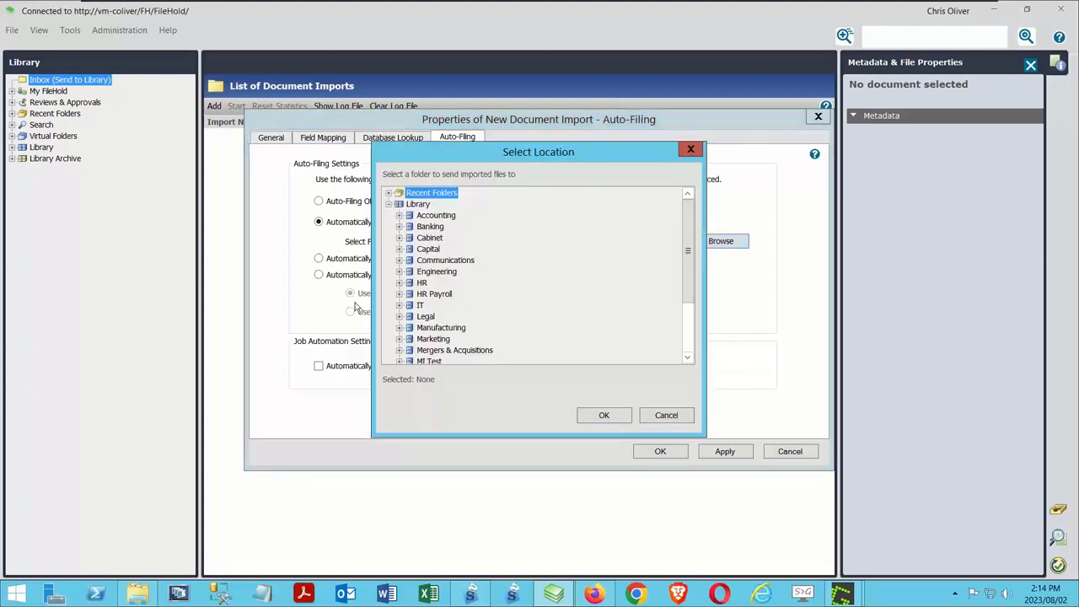
left_click(399, 215)
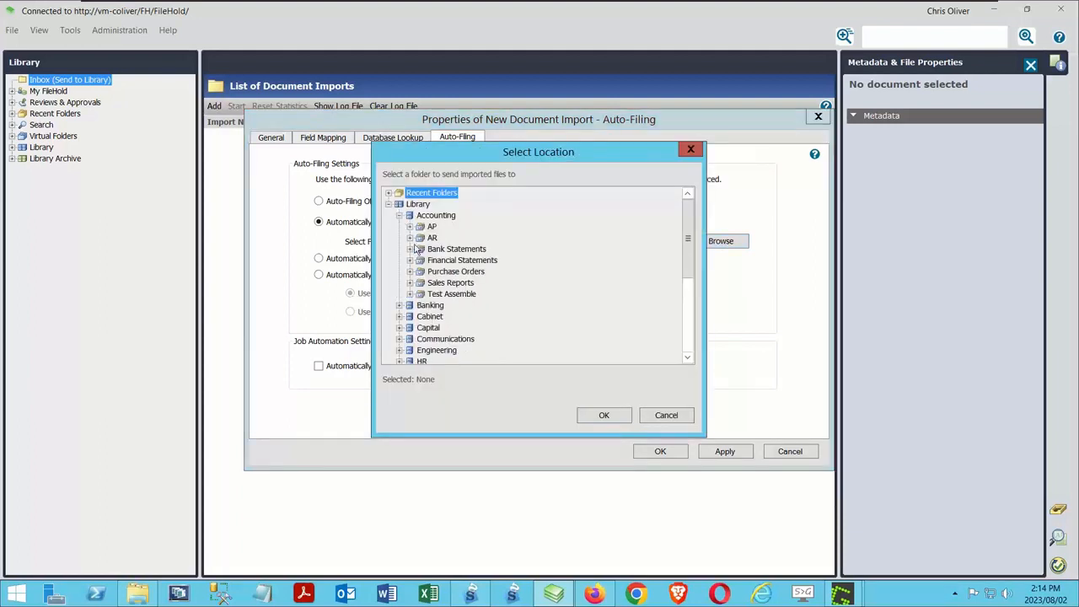
left_click(410, 227)
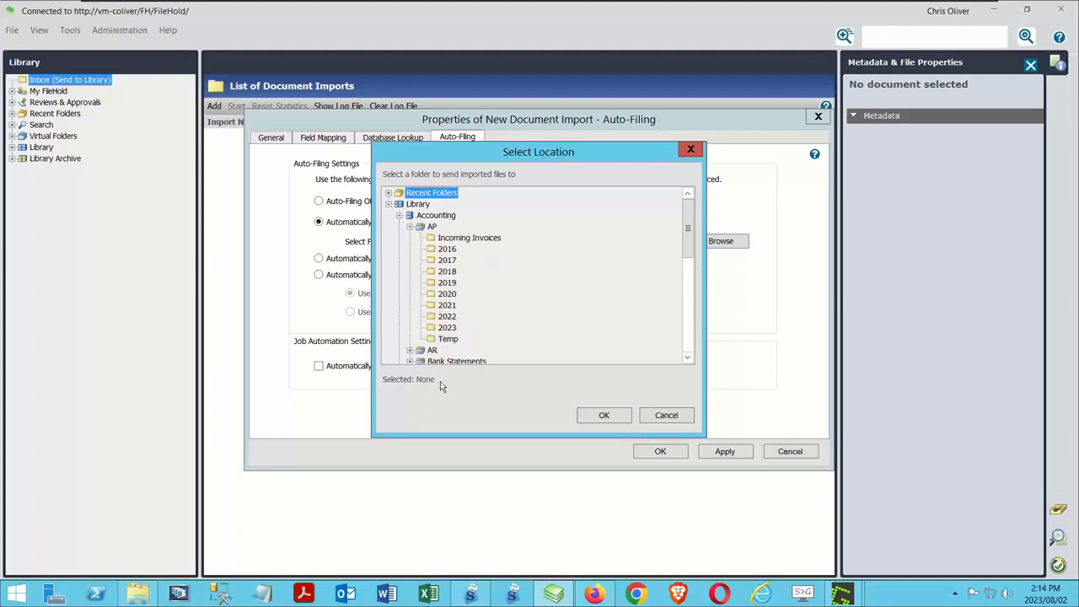
left_click(467, 237)
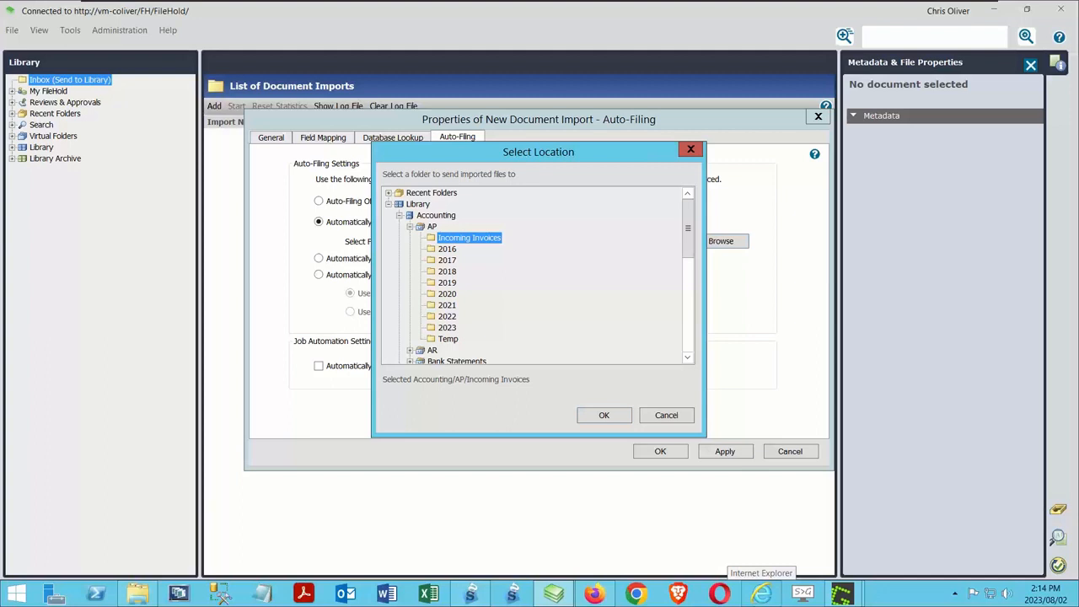
left_click(602, 416)
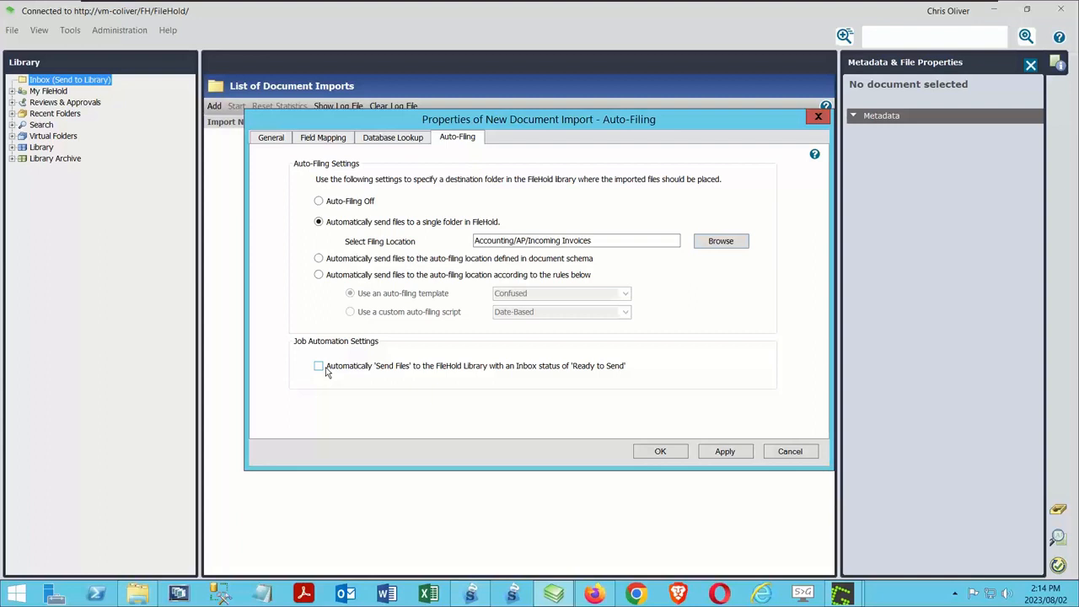
left_click(646, 454)
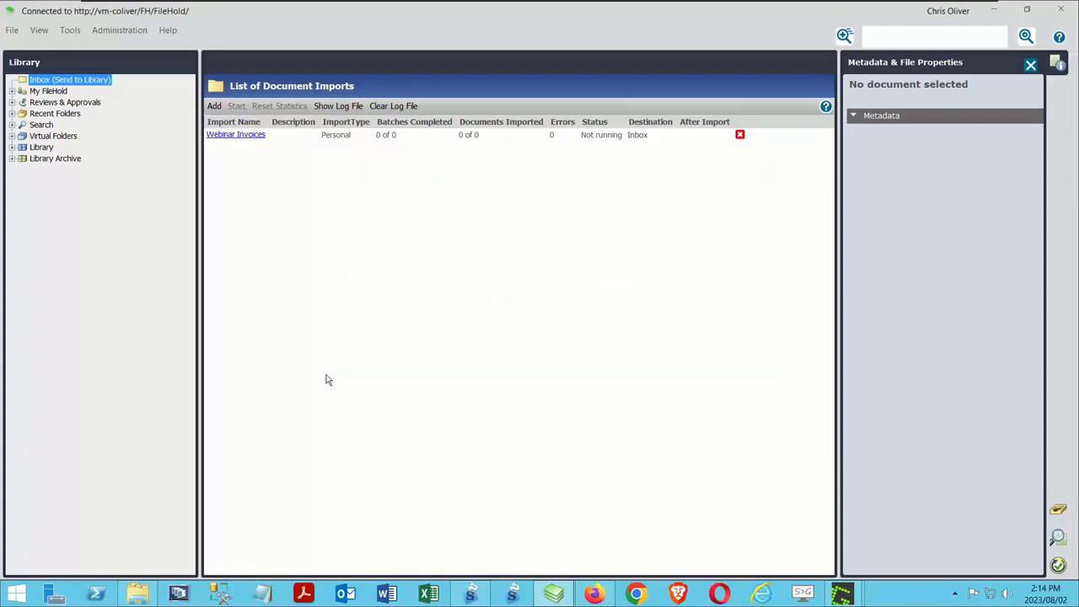
Step: Review the general and job automation settings of the Webinar Invoices import without changing them, and start the import
left_click(237, 136)
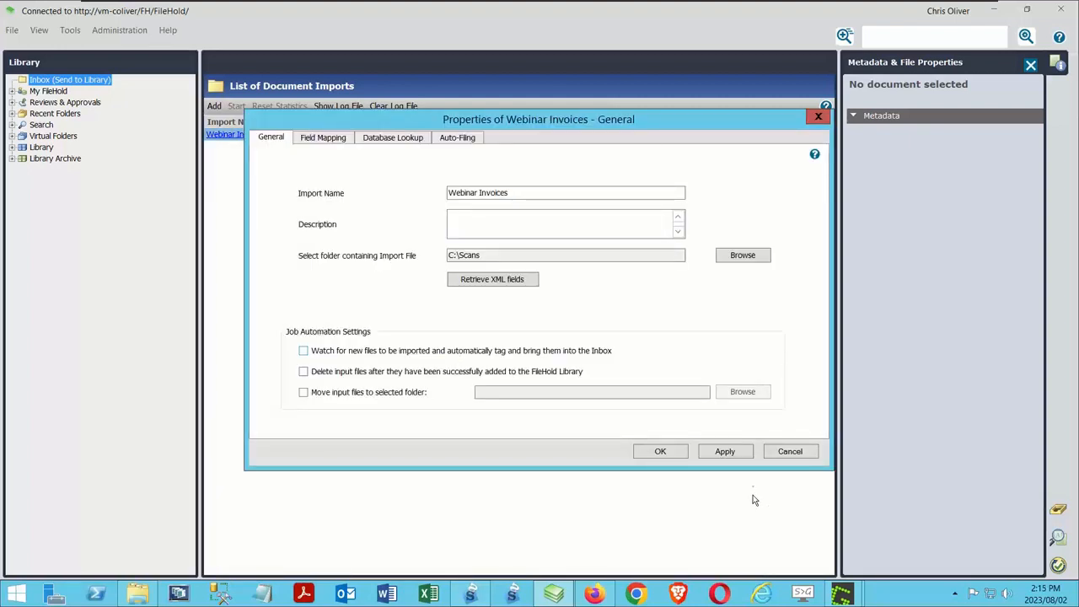
left_click(789, 451)
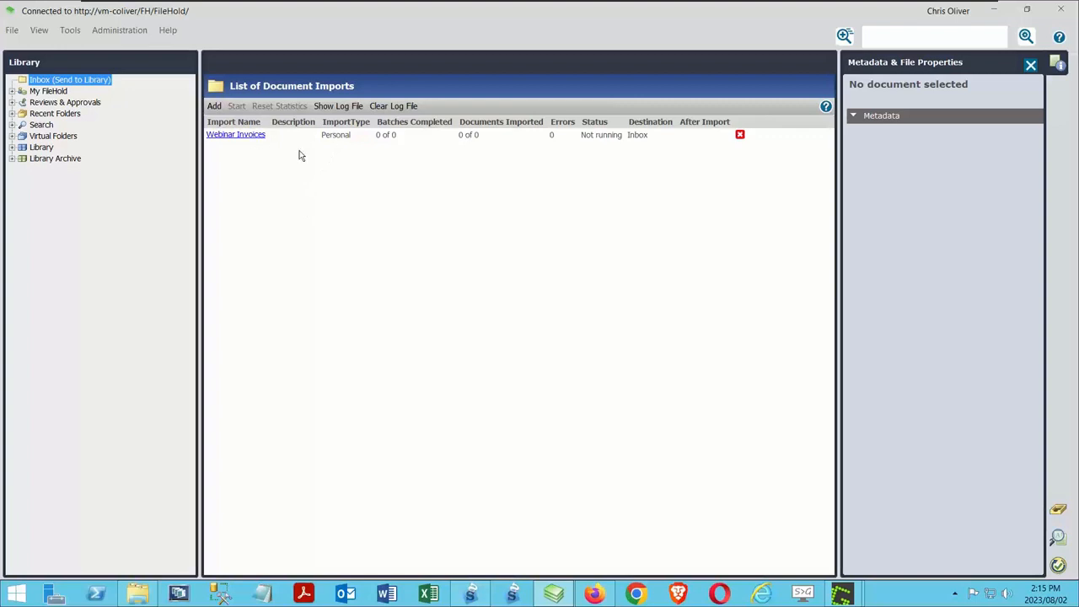
left_click(340, 136)
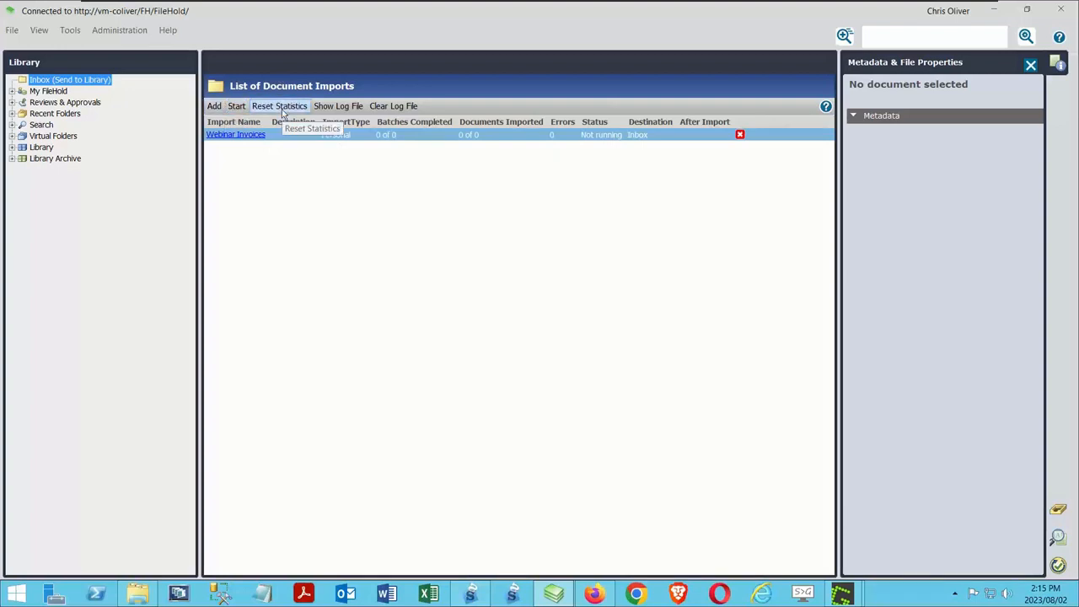
left_click(233, 108)
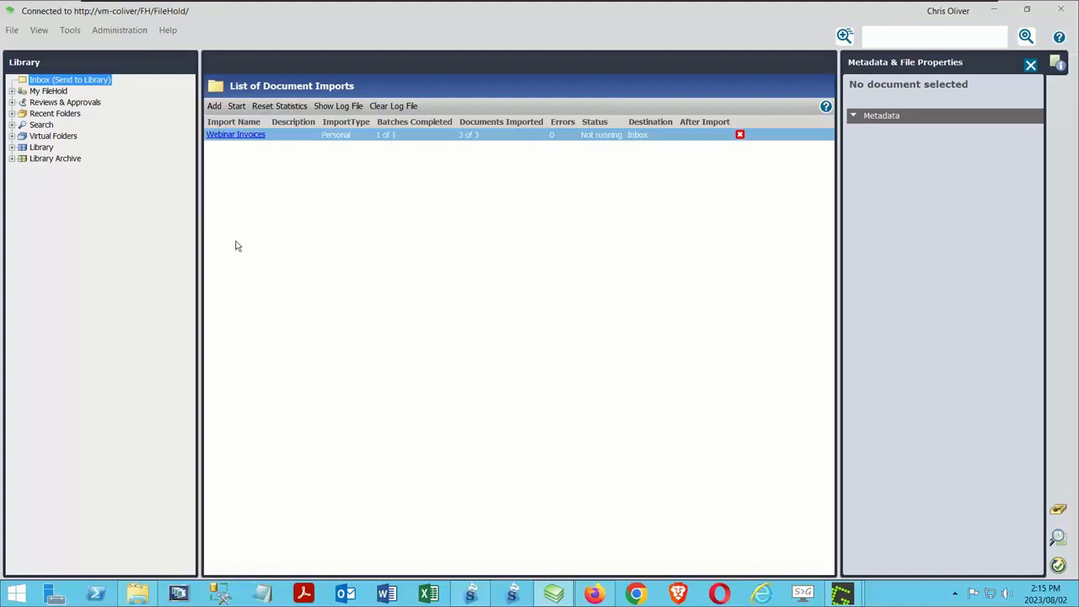
Step: Check the imported documents in the Inbox and the contents of the Accounting/AP/Incoming Invoices library folder
left_click(55, 79)
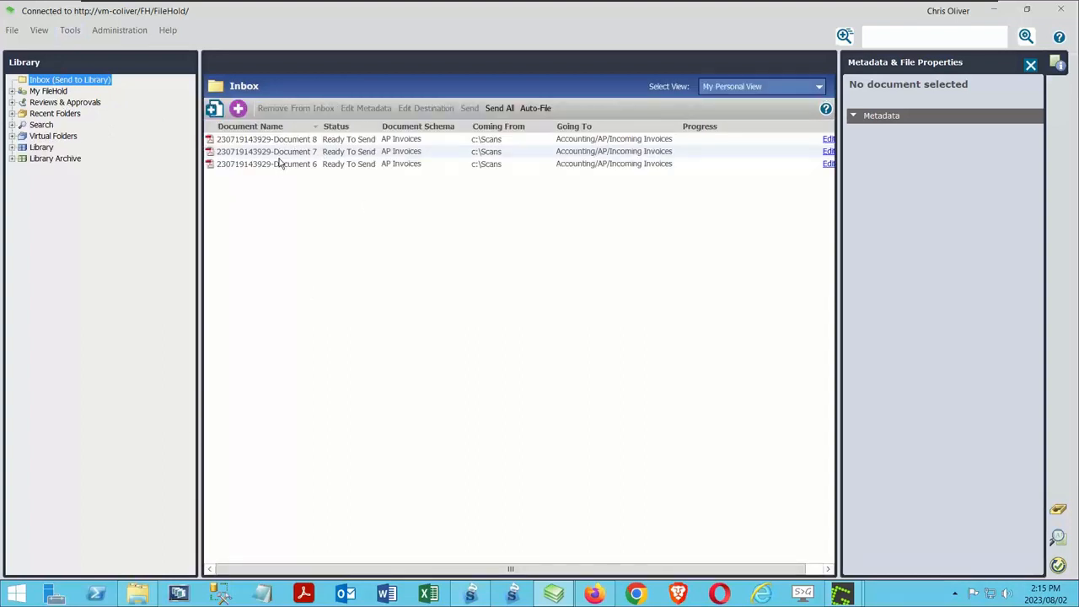
left_click(12, 146)
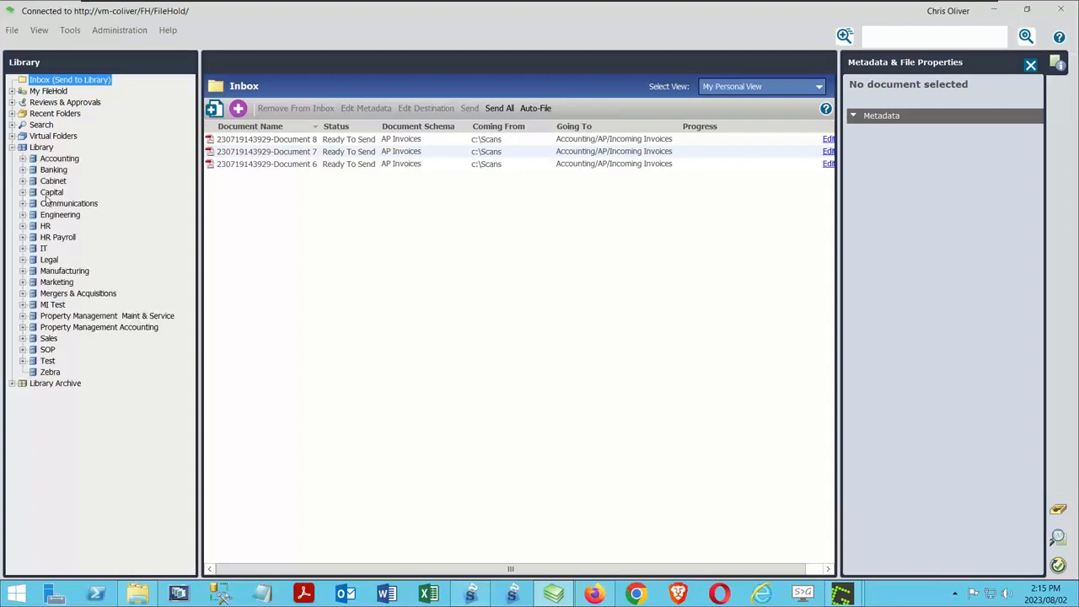
left_click(23, 158)
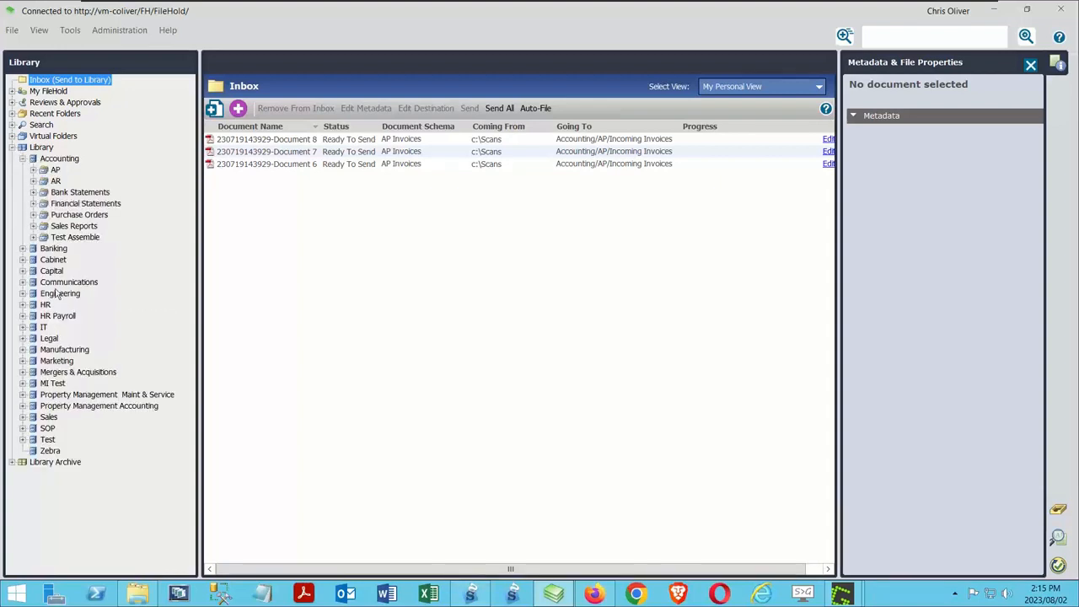
left_click(33, 169)
left_click(66, 181)
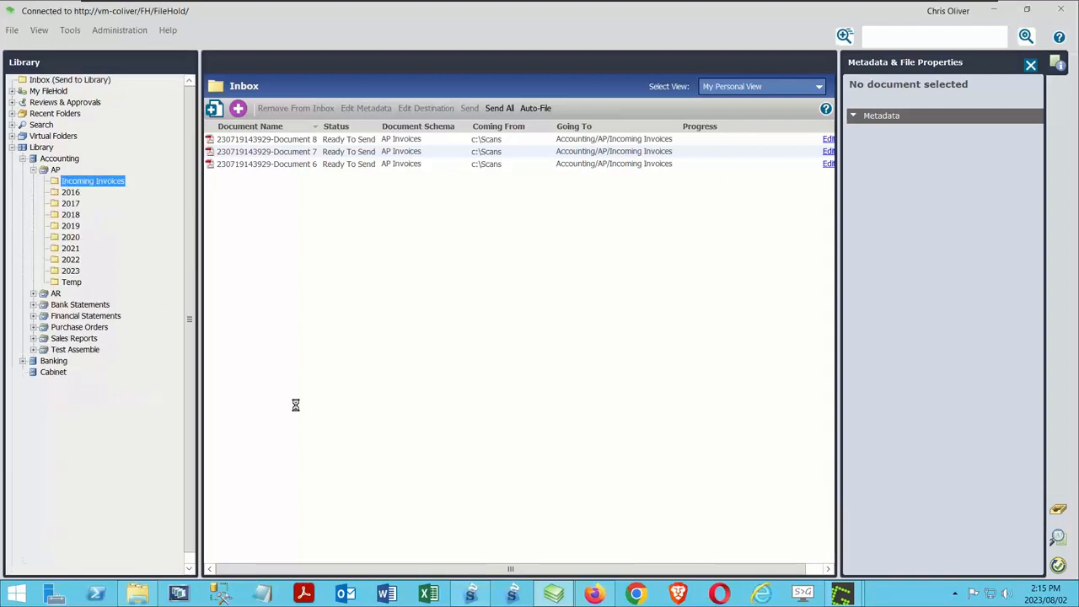
Step: Send all Inbox documents to the library and open the Accounting/AP/Incoming Invoices folder
left_click(46, 80)
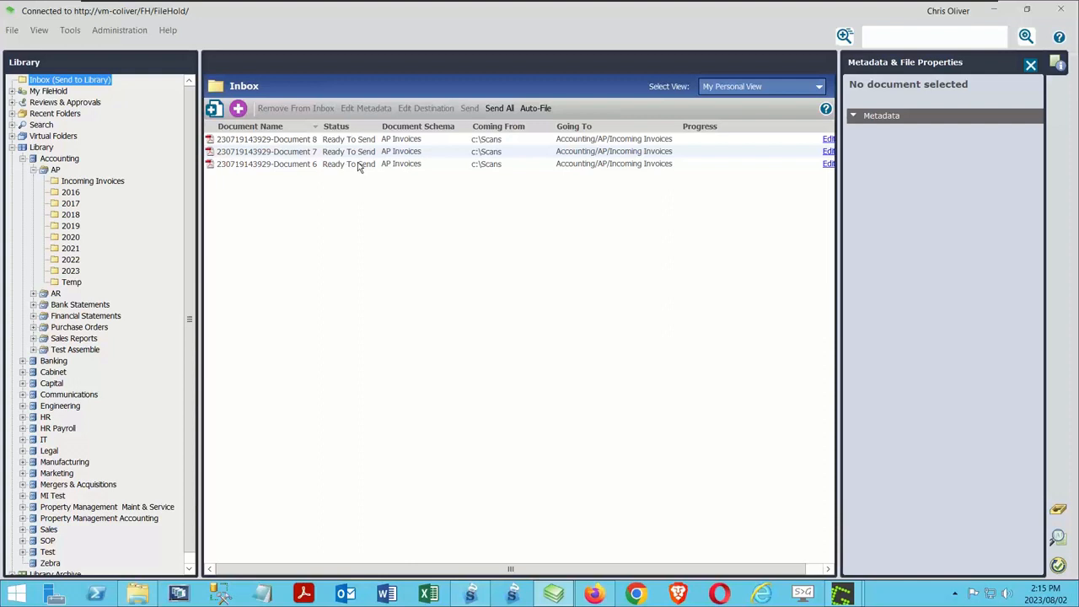
left_click(498, 107)
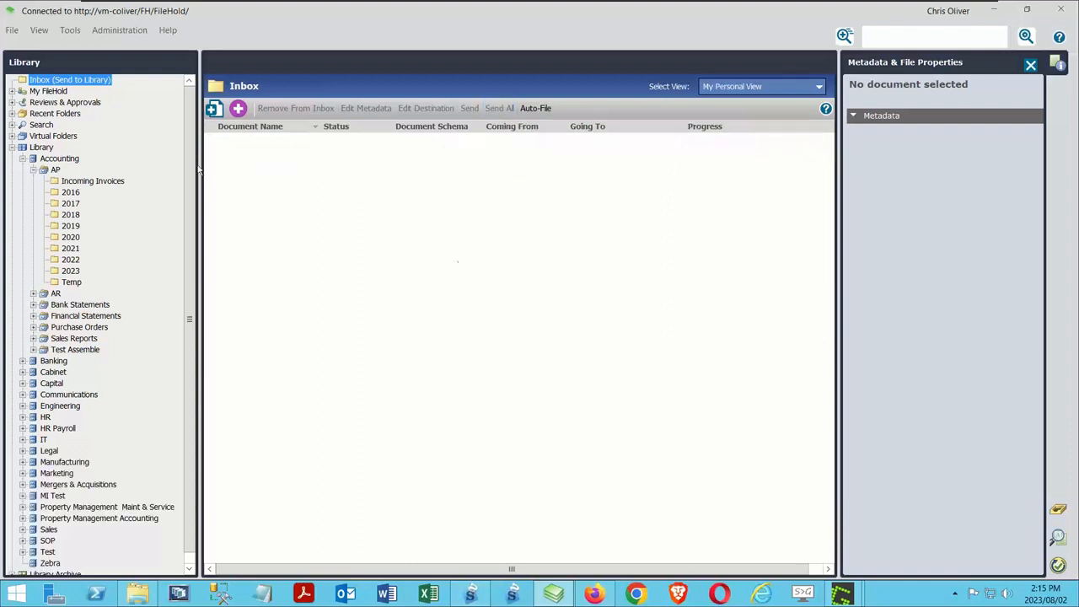
left_click(76, 181)
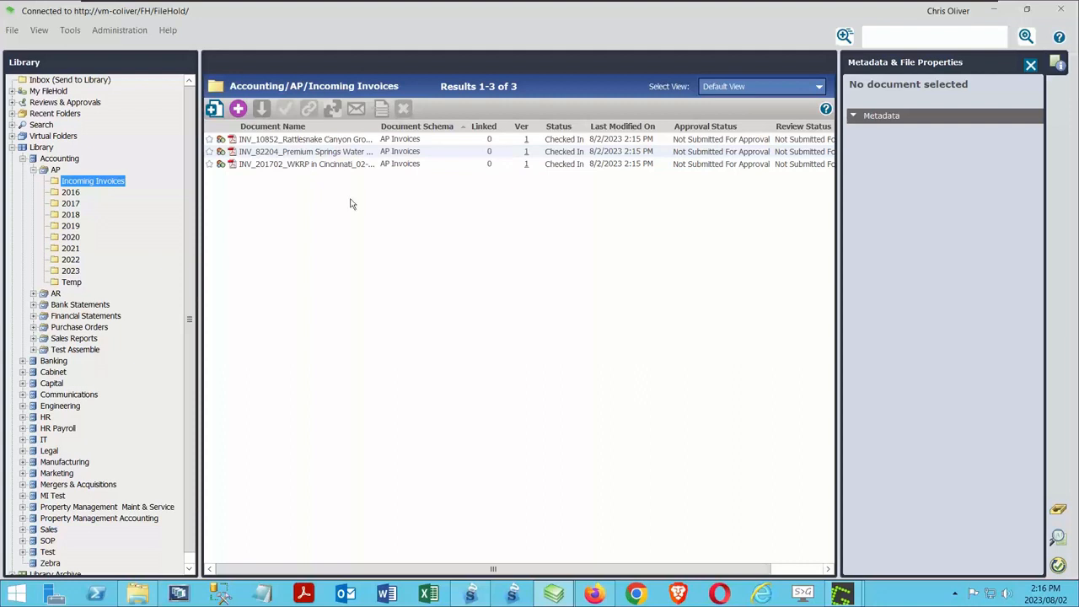
Step: Examine the metadata of the Rattlesnake Canyon Grocery invoice, collapsing its version properties to show every field
left_click(332, 139)
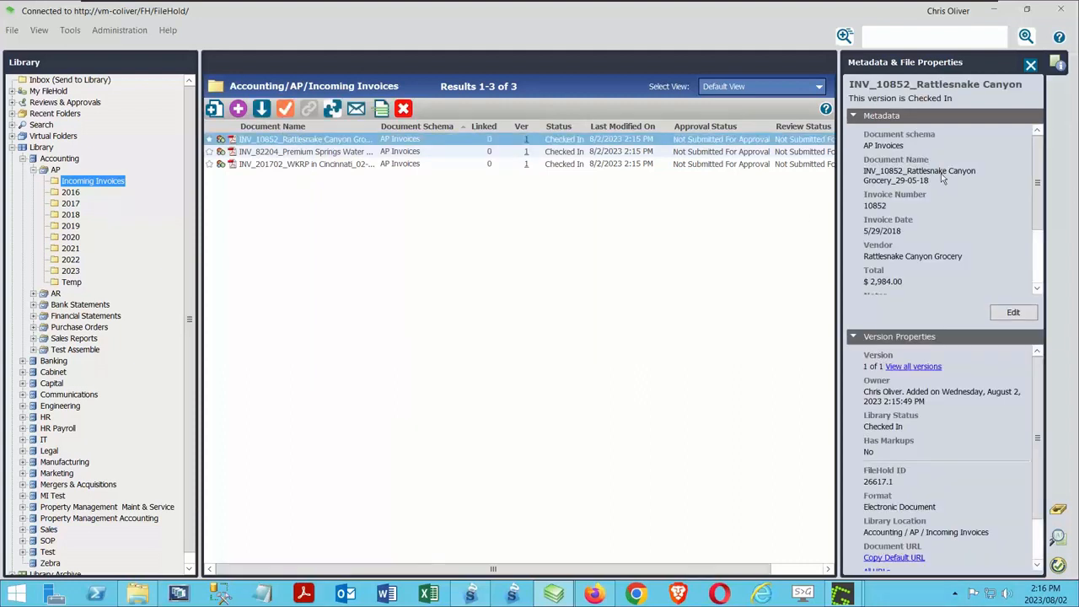
left_click_drag(1042, 170, 1041, 226)
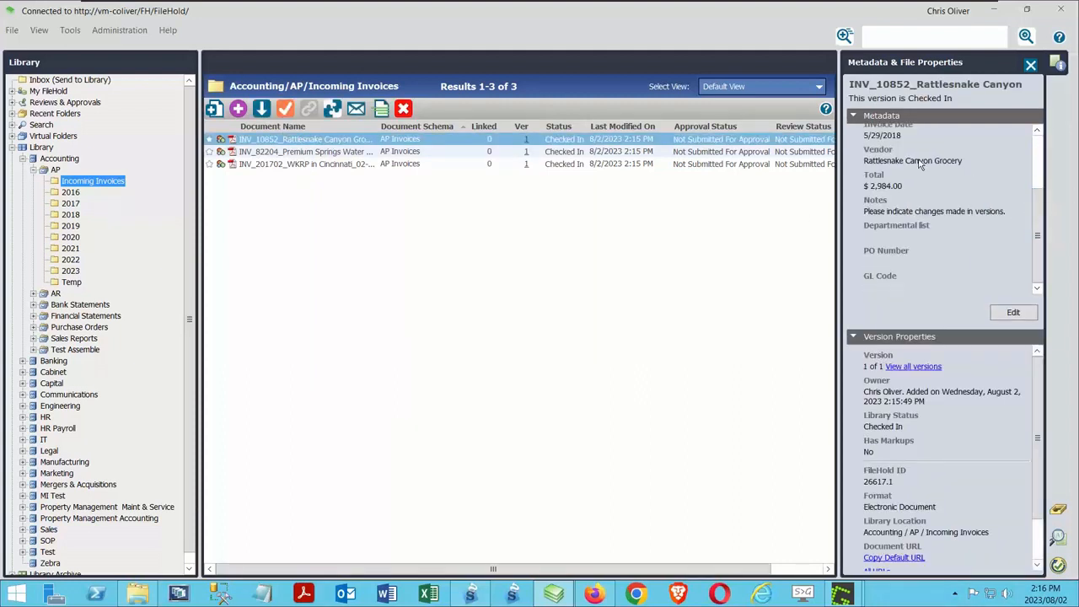
left_click(852, 337)
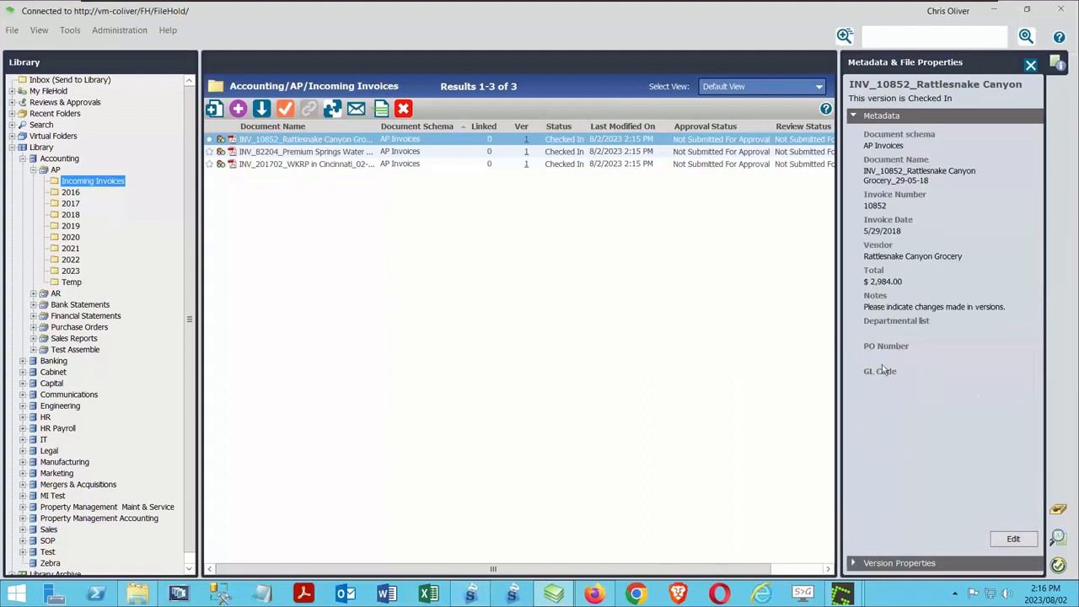
Step: Examine the metadata of the Premium Springs Water Company and WKRP in Cincinnati invoices
left_click(354, 152)
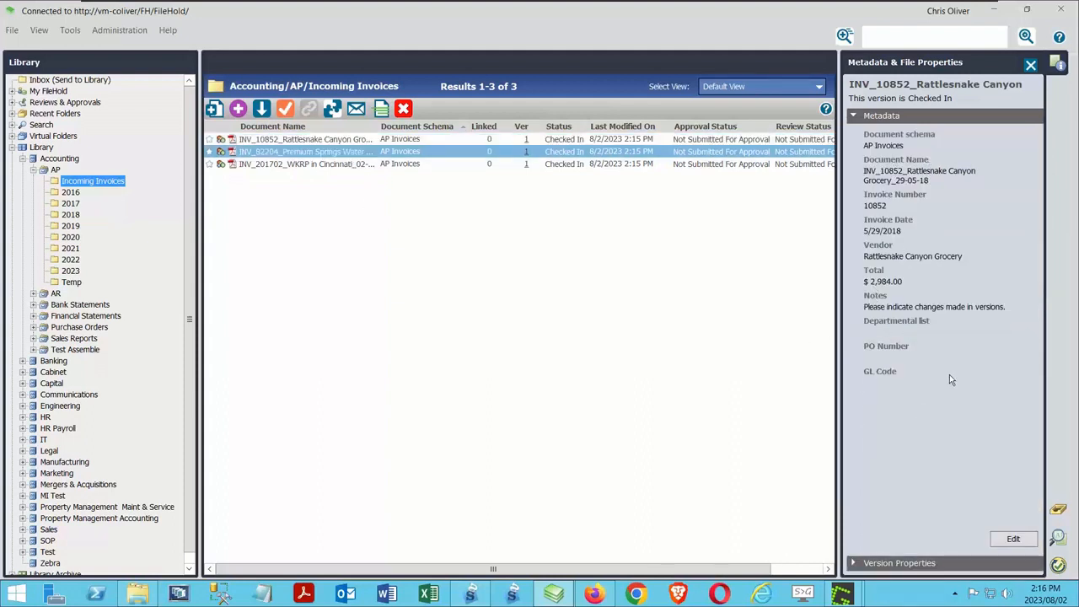
left_click(327, 154)
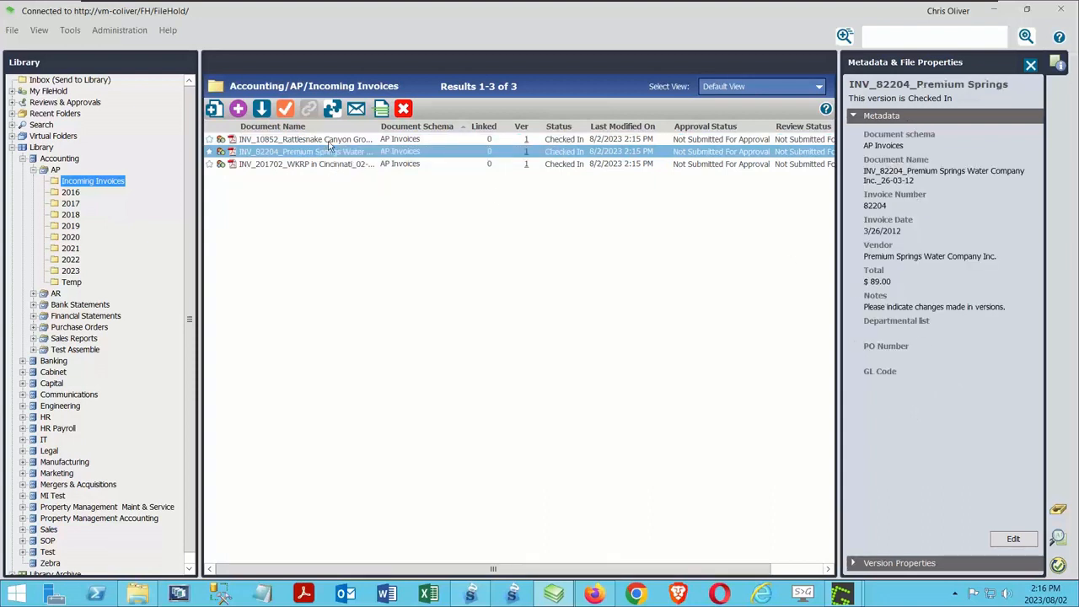
left_click(296, 166)
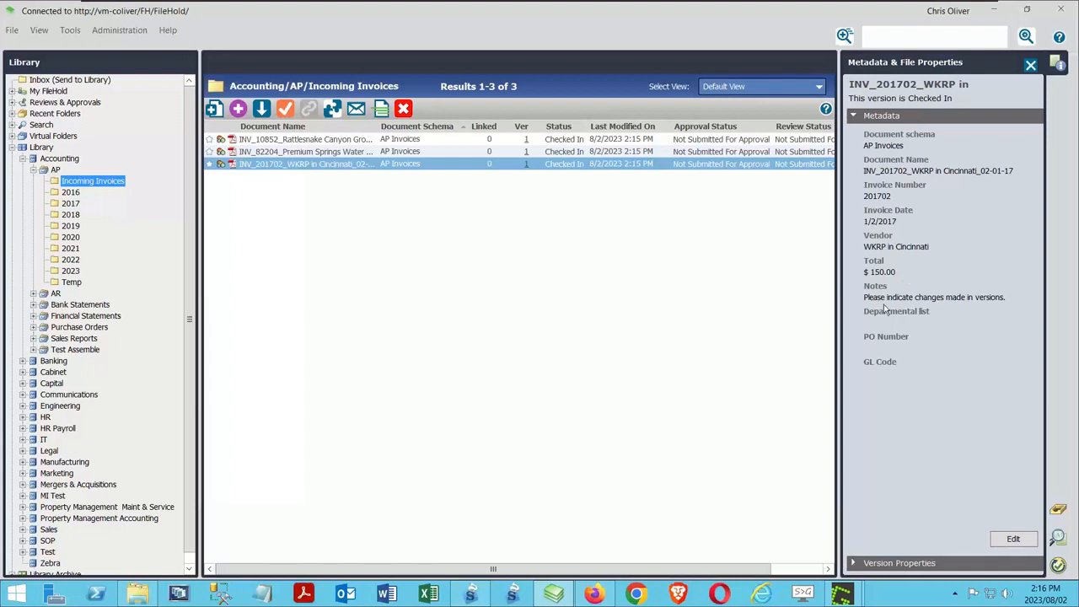
Step: Switch to SmartSoft Capture, close the form definition designer, and enter PO numbers for the WKRP in Cincinnati and Premium Springs invoices
left_click(469, 597)
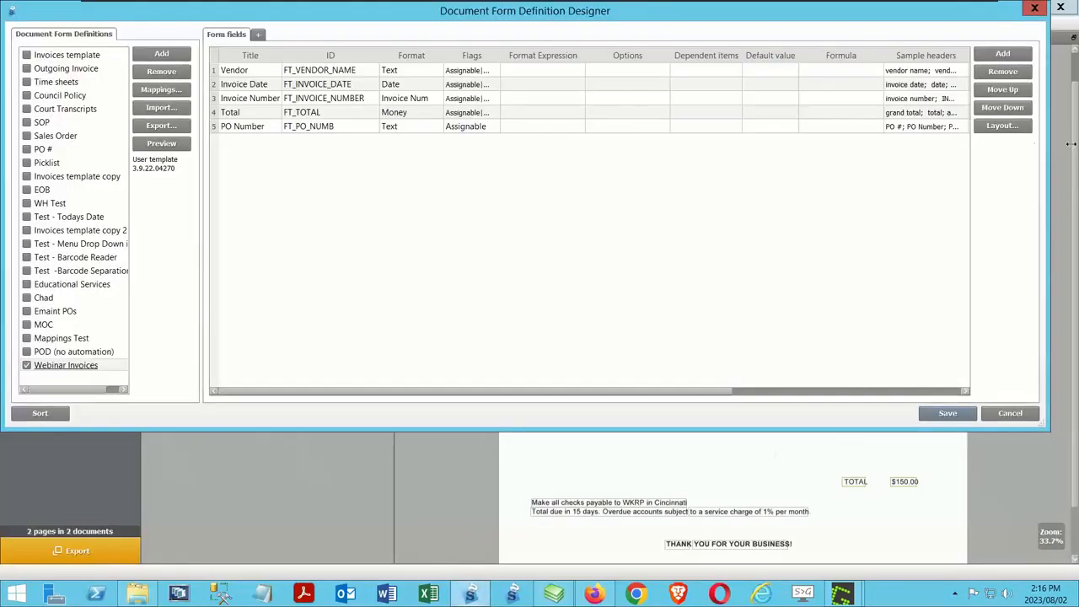
left_click(1035, 8)
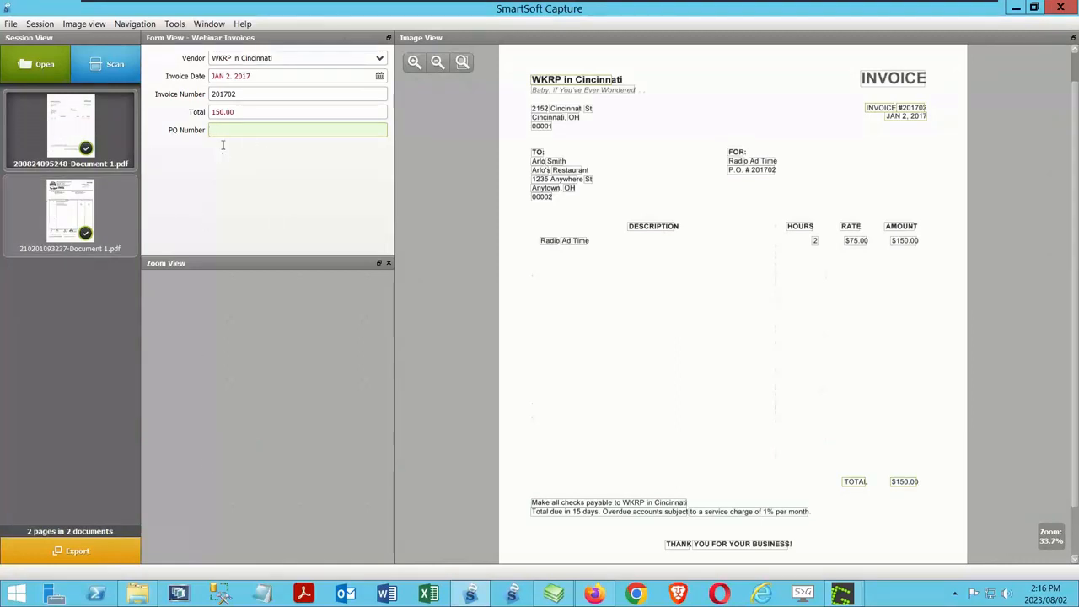
type("123456")
left_click(59, 201)
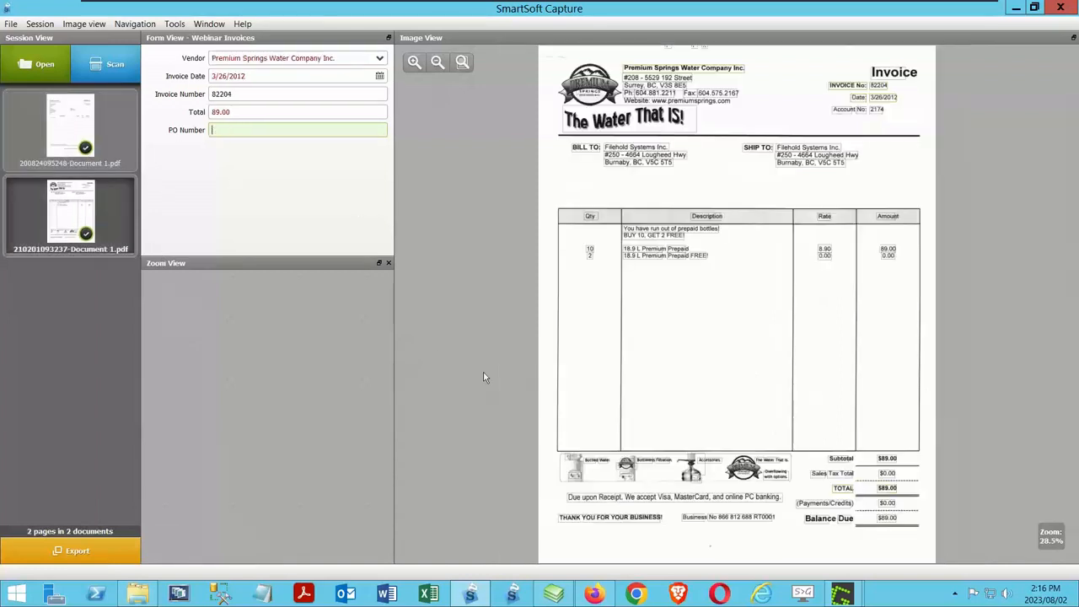
left_click(270, 132)
type("654321")
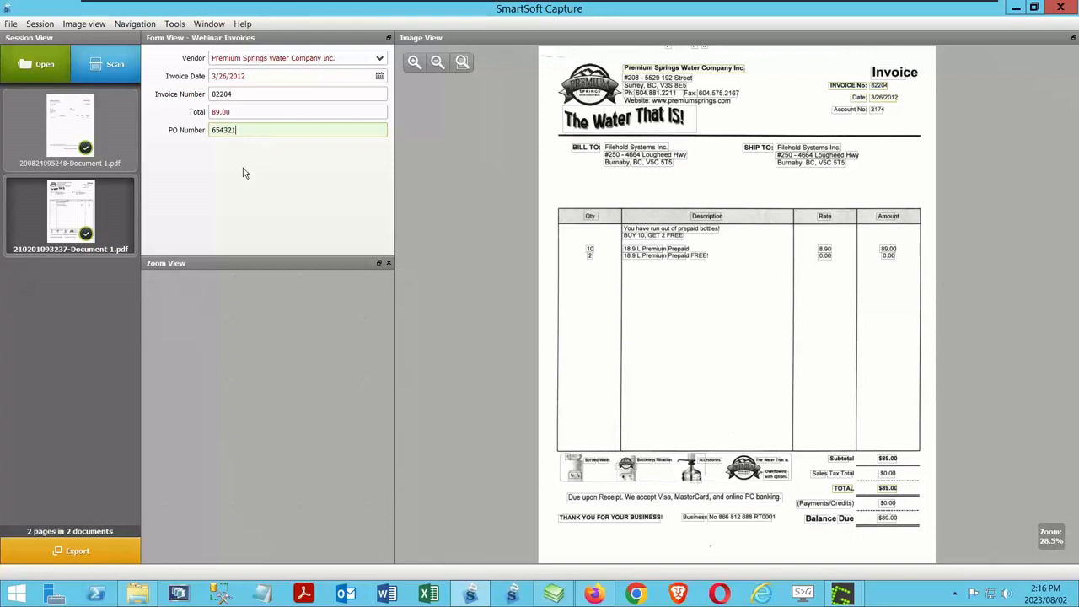
Step: Review the XML export settings in SmartSoft Capture and accept them unchanged
left_click(174, 24)
left_click(187, 39)
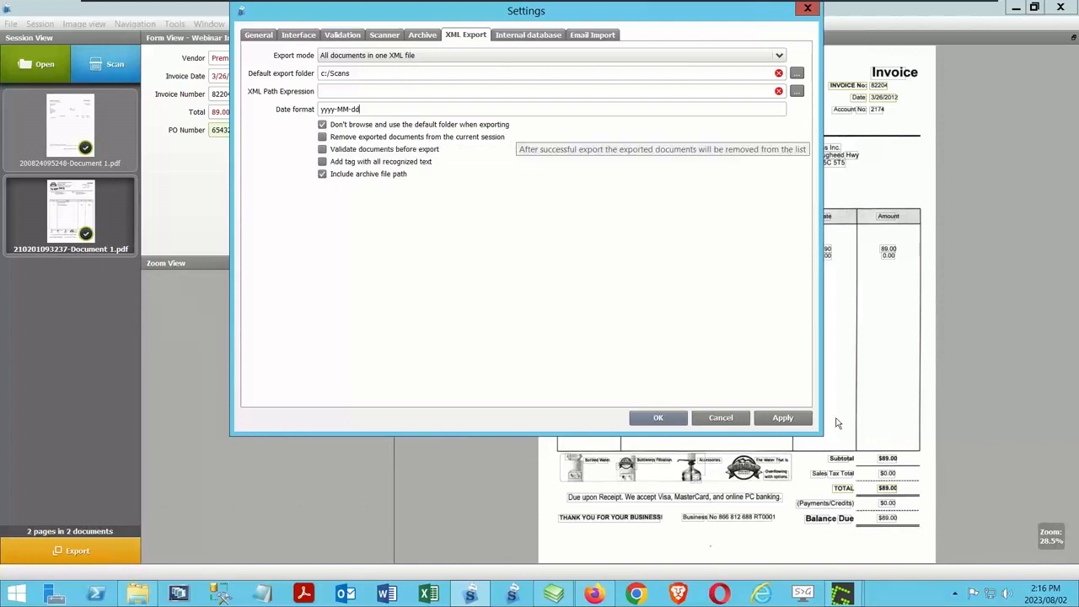
left_click(658, 418)
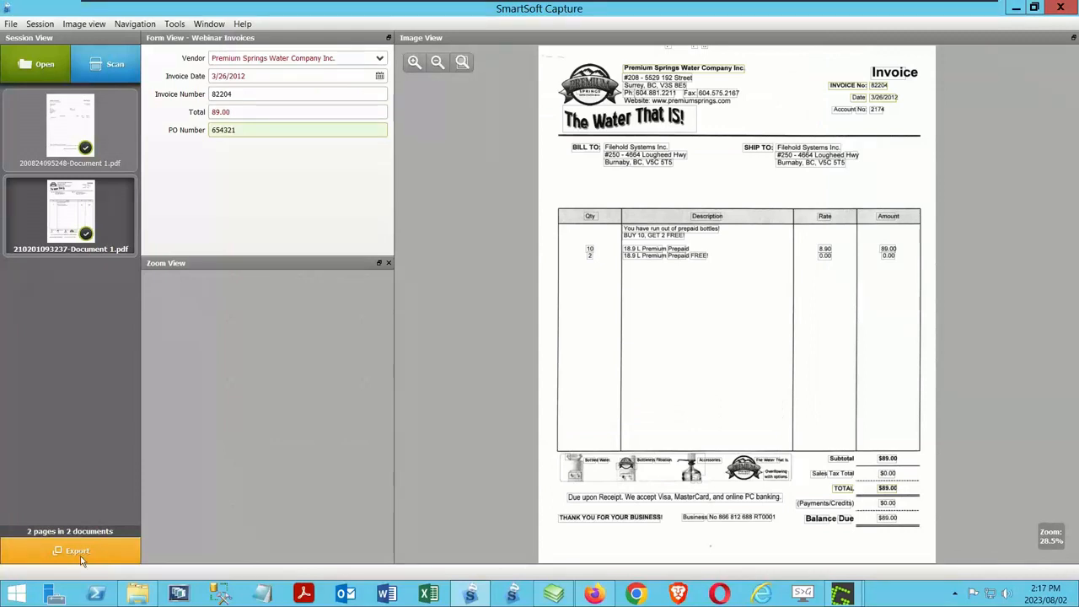
Step: In FileHold, check the Inbox and set the Webinar Invoices import to watch for new files and bring them into the Inbox
left_click(558, 597)
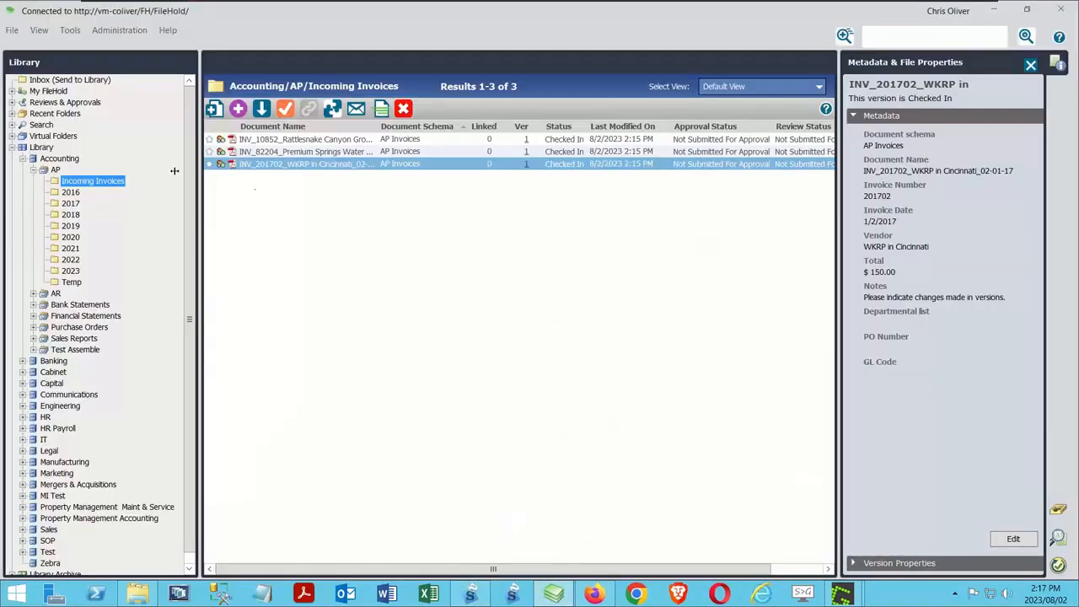
left_click(70, 81)
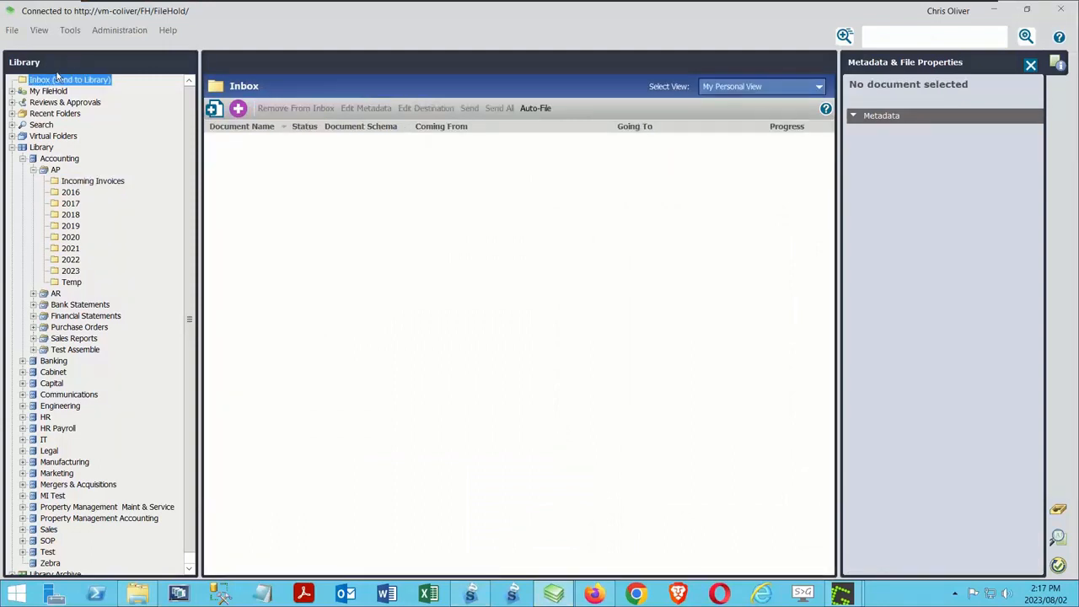
left_click(71, 31)
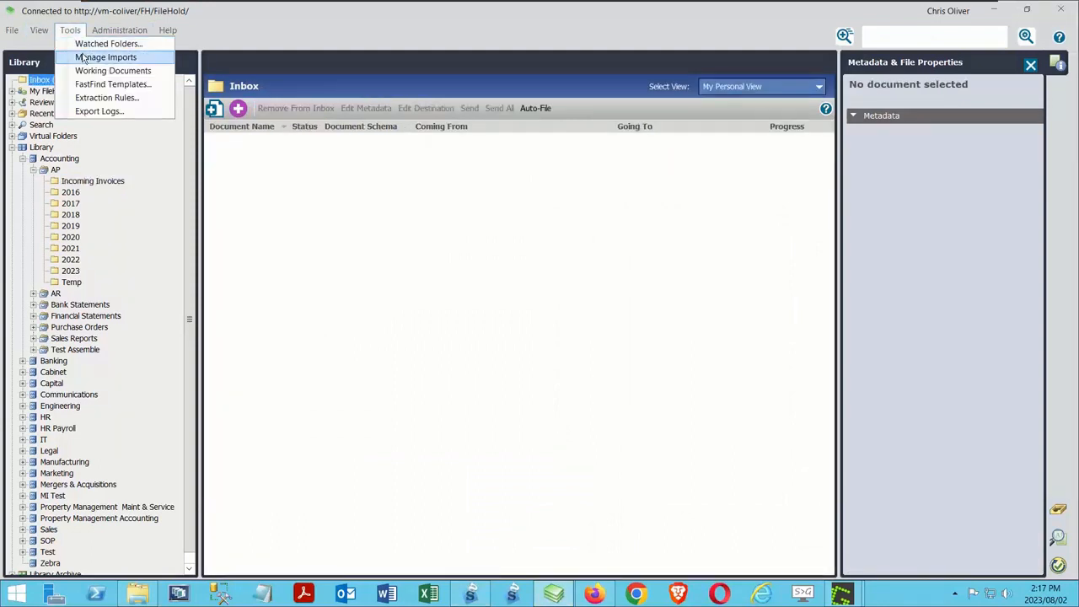
left_click(104, 56)
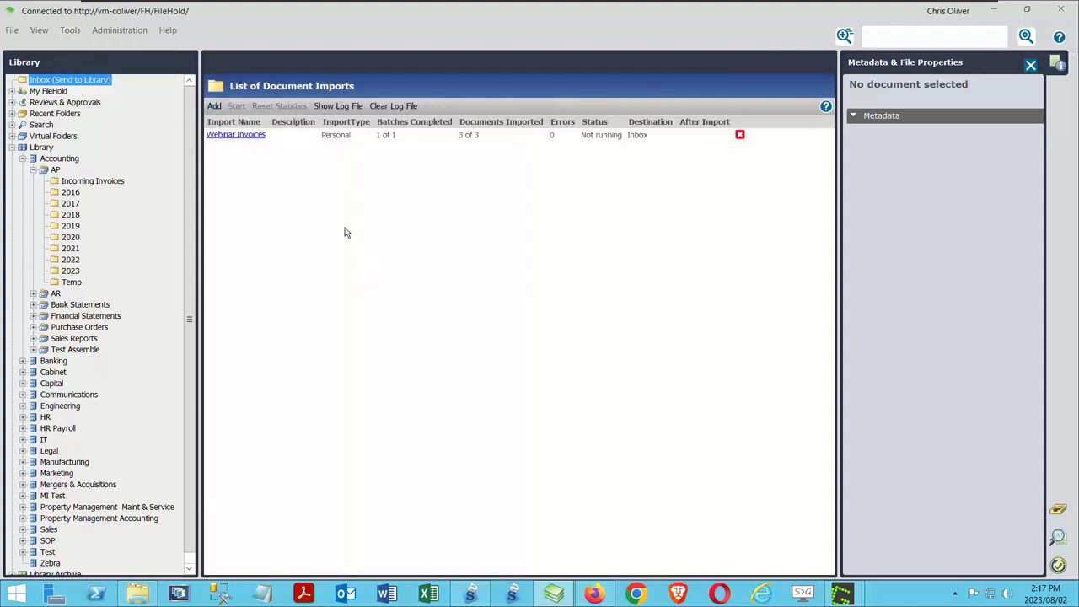
left_click(245, 137)
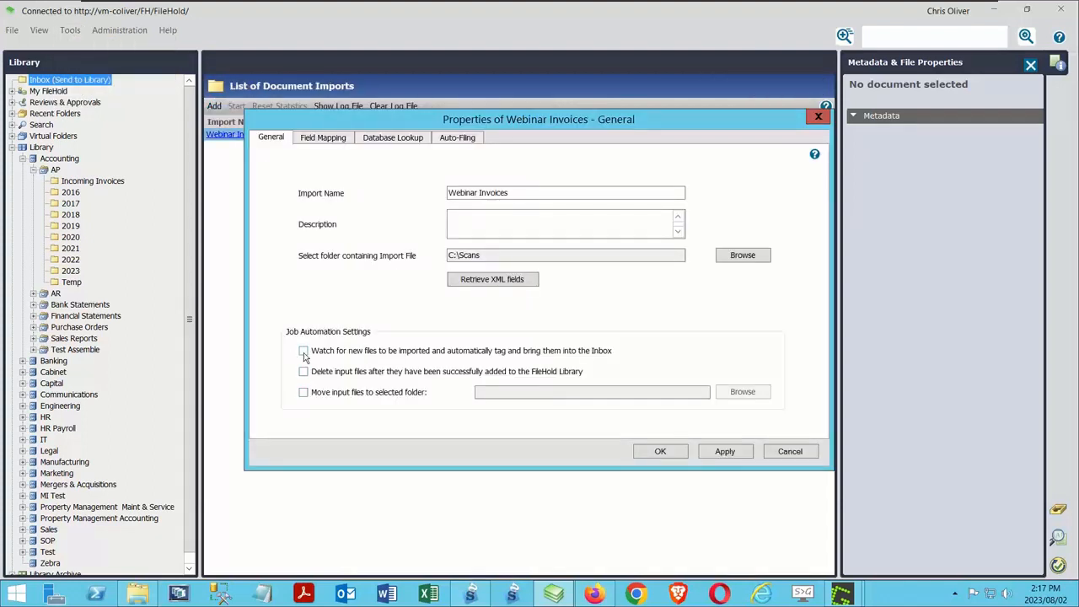
left_click(304, 353)
Step: Enable automatic sending of 'Ready to Send' files to the library in the import's auto-filing settings, and save the import
left_click(456, 139)
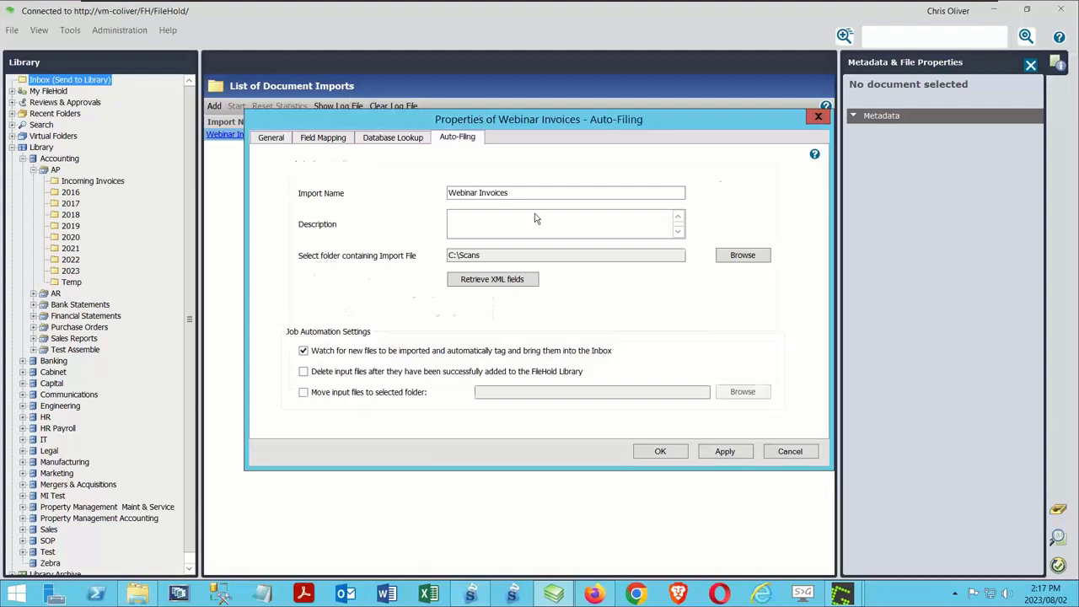
left_click(319, 366)
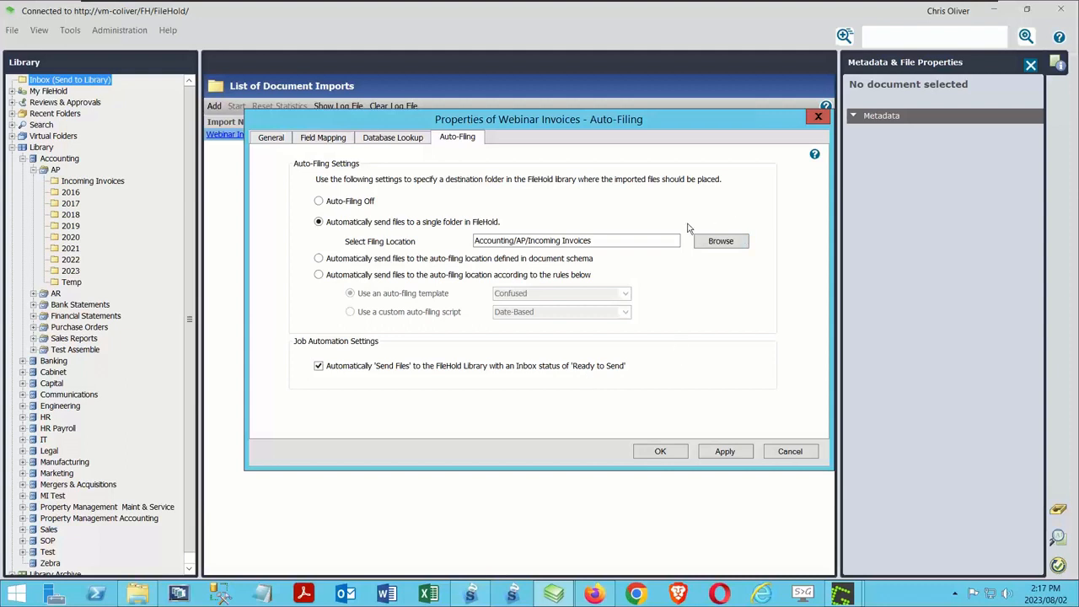
left_click(659, 453)
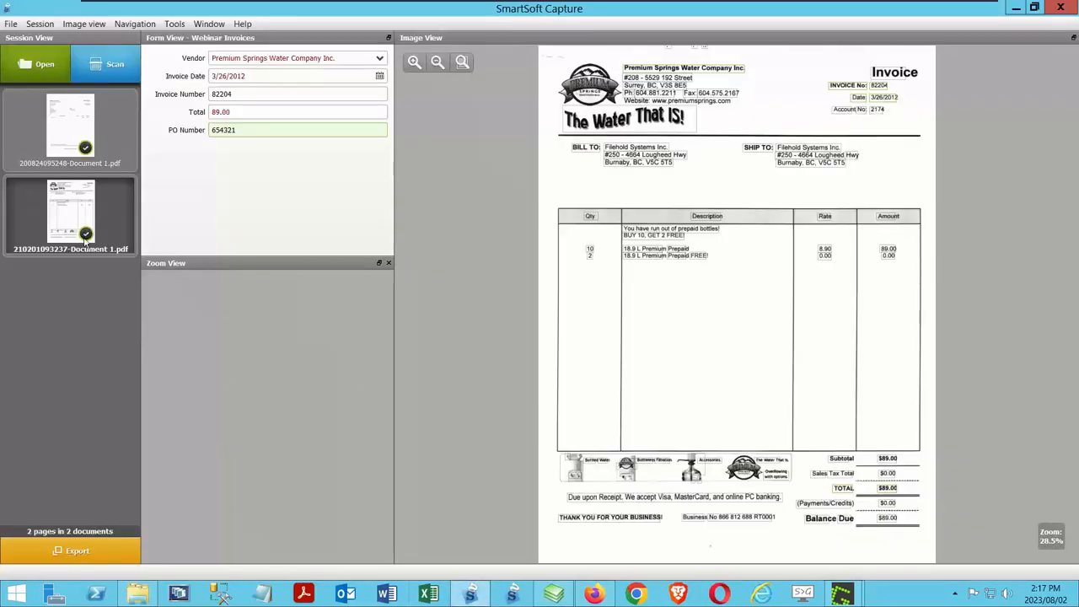
Step: Export the invoices from SmartSoft Capture and open the Accounting/AP/Incoming Invoices folder in FileHold
left_click(470, 594)
left_click(74, 547)
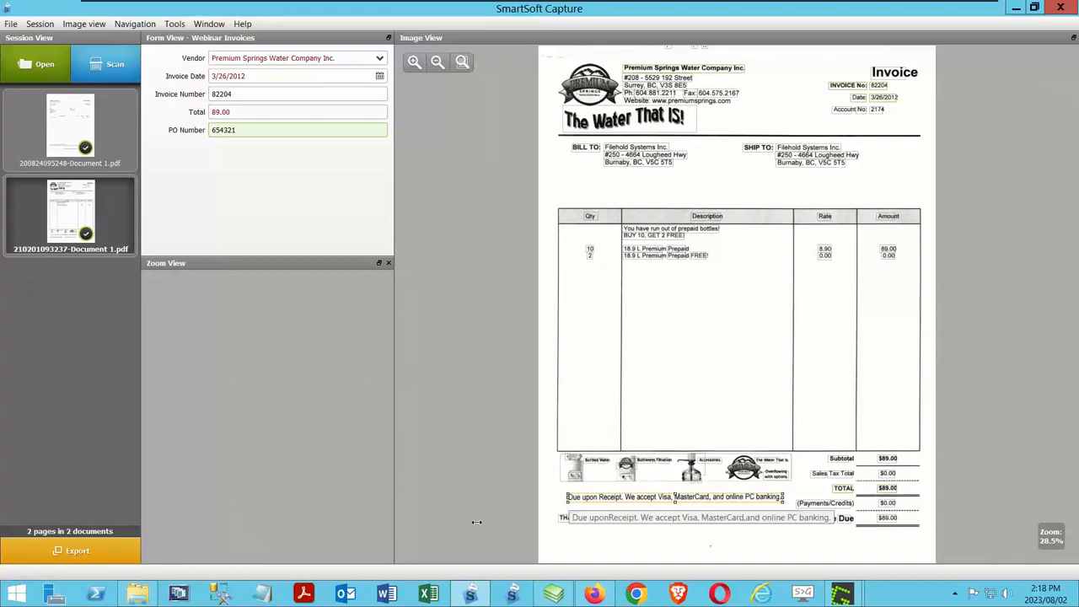
left_click(554, 595)
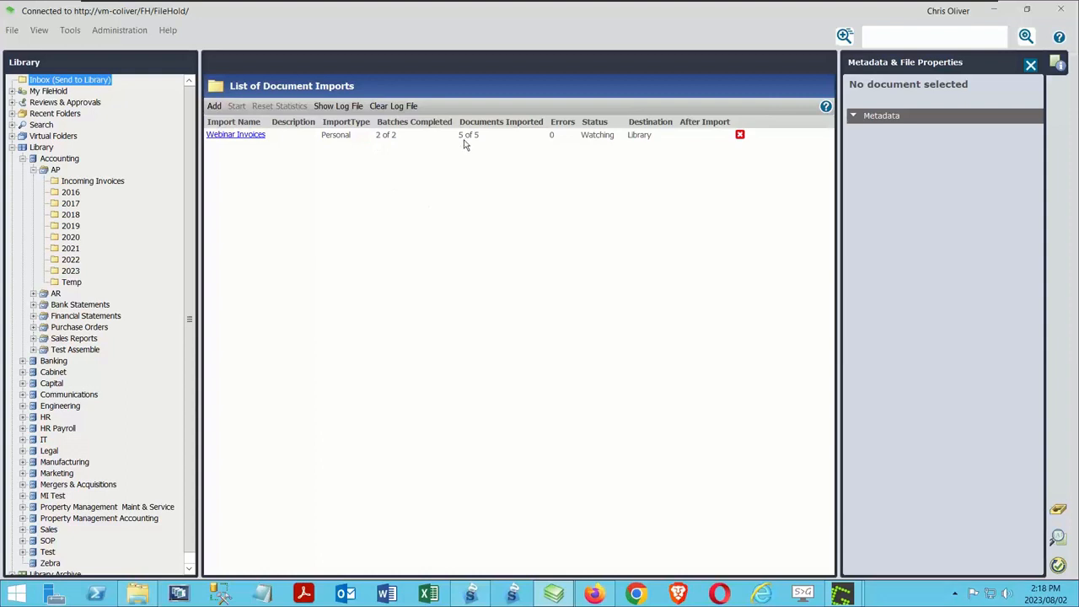
left_click(94, 181)
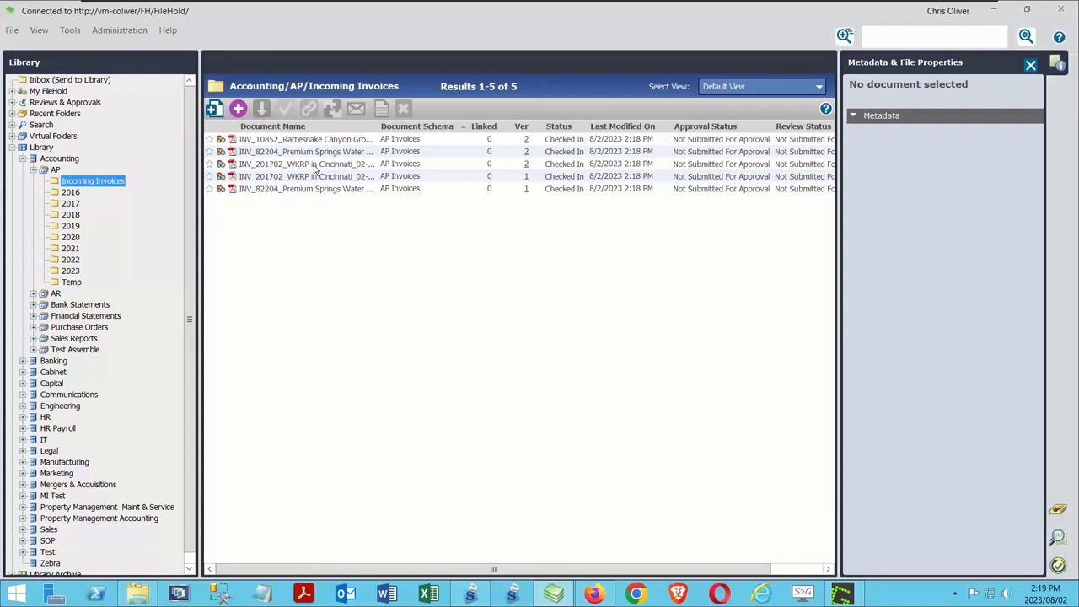
left_click(72, 32)
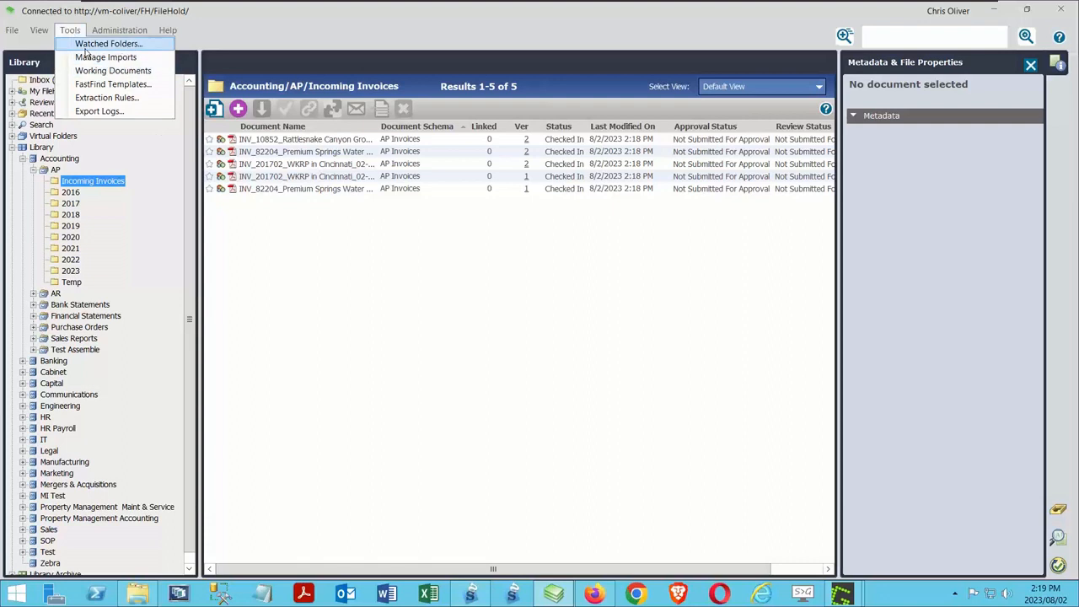
left_click(84, 42)
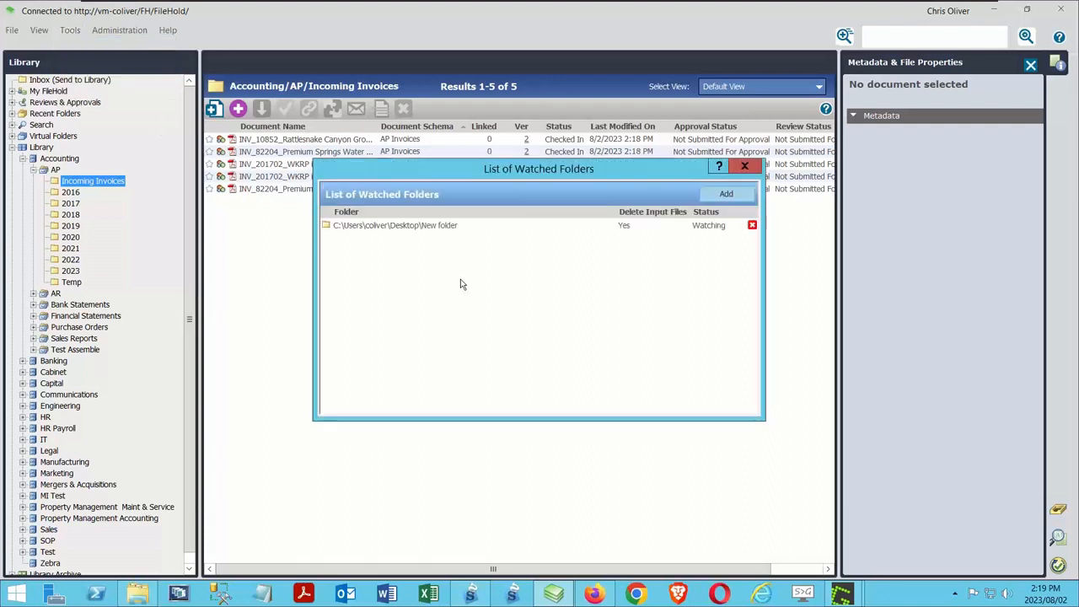
left_click(744, 166)
Step: Review the Webinar Invoices import's job automation settings and schema-defined auto-filing option, and leave its properties without saving
left_click(72, 31)
left_click(97, 55)
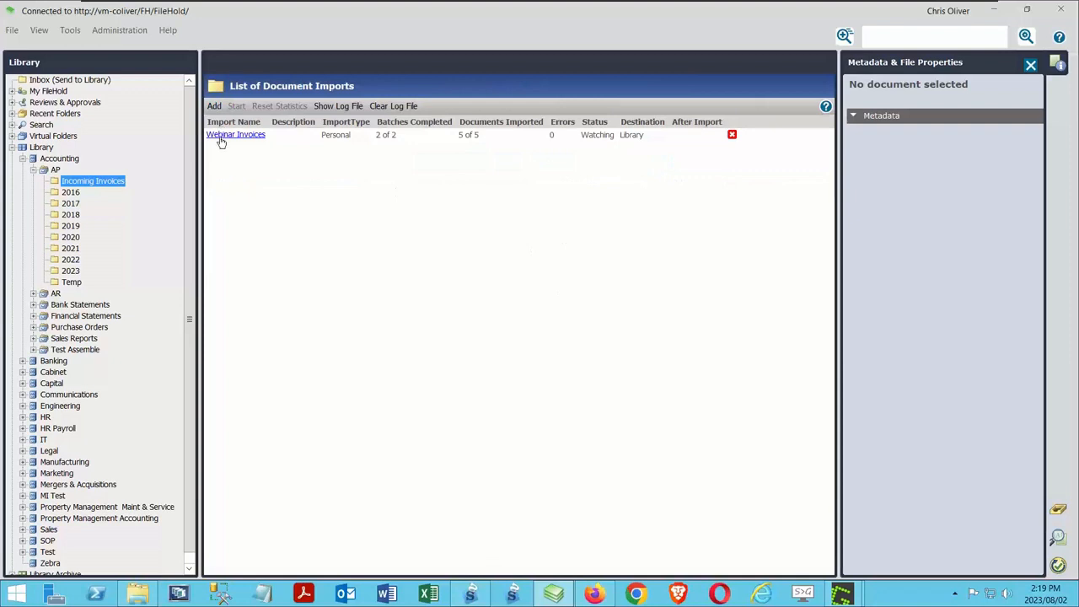
left_click(220, 136)
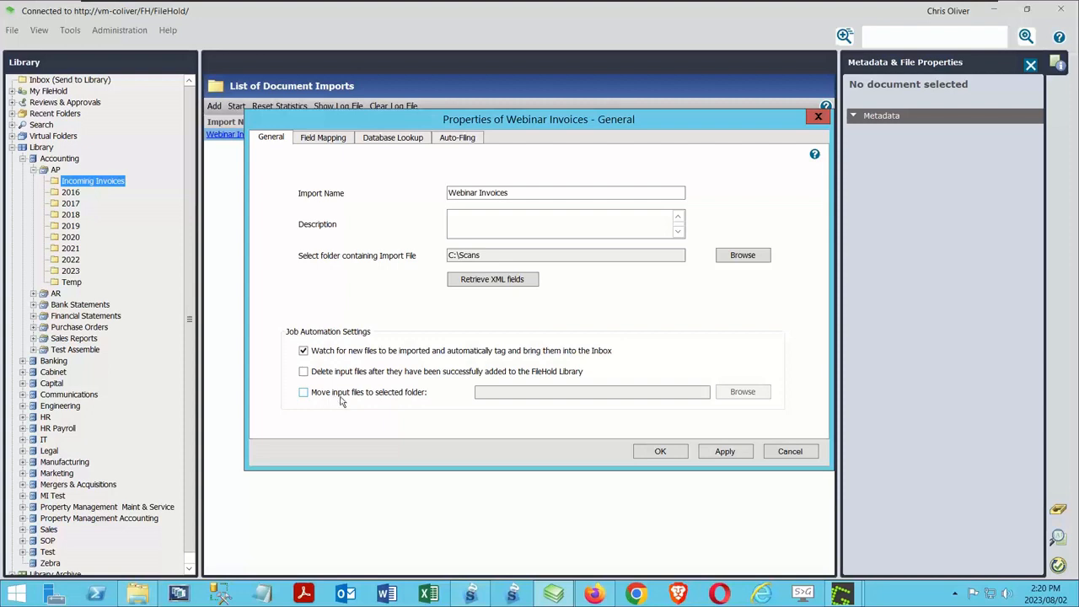
left_click(452, 139)
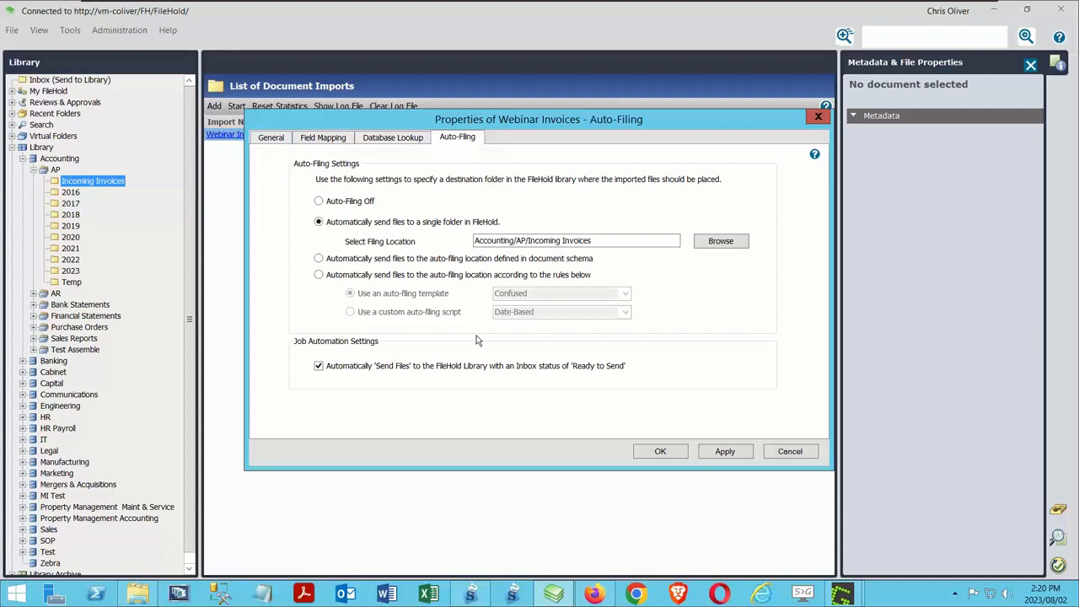
left_click(318, 258)
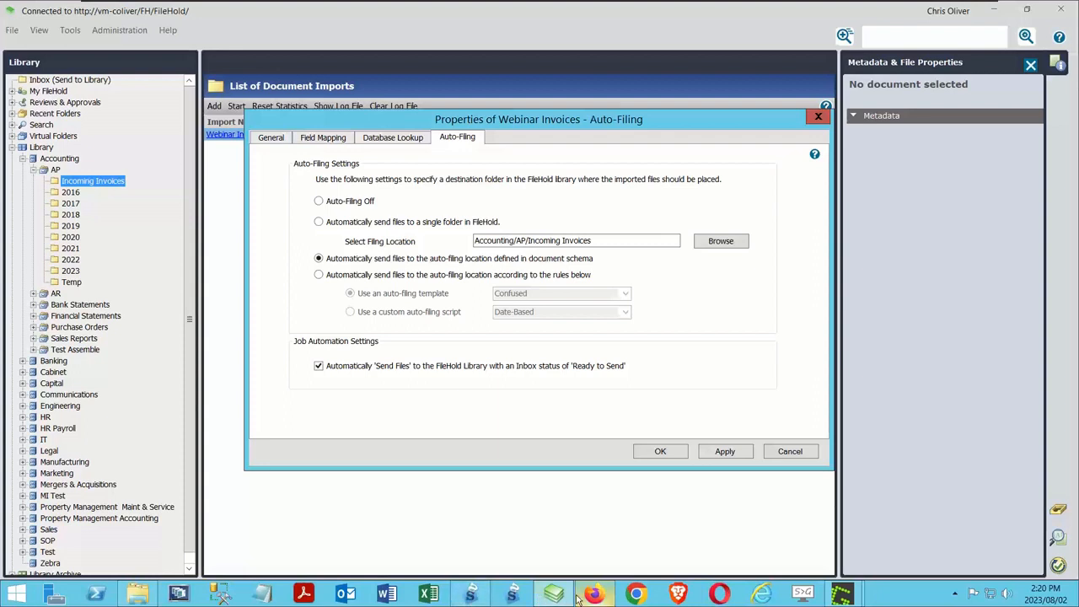
left_click(781, 451)
Step: Open FileHold's web administration and examine the AP Invoices document schema's metadata fields, workflows, naming and auto-filing settings
left_click(119, 30)
left_click(143, 41)
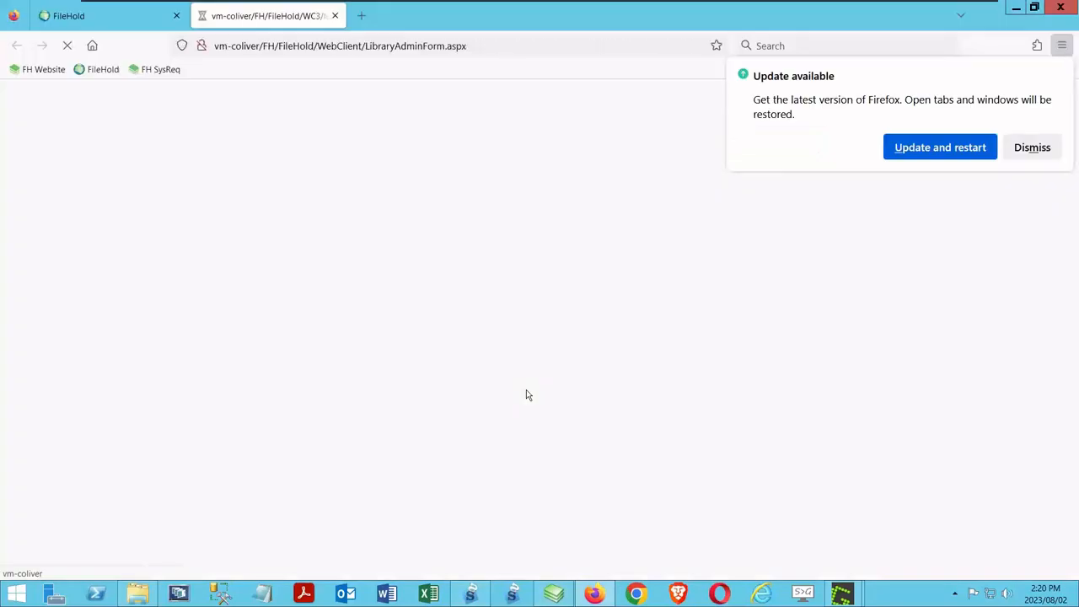
left_click(1043, 155)
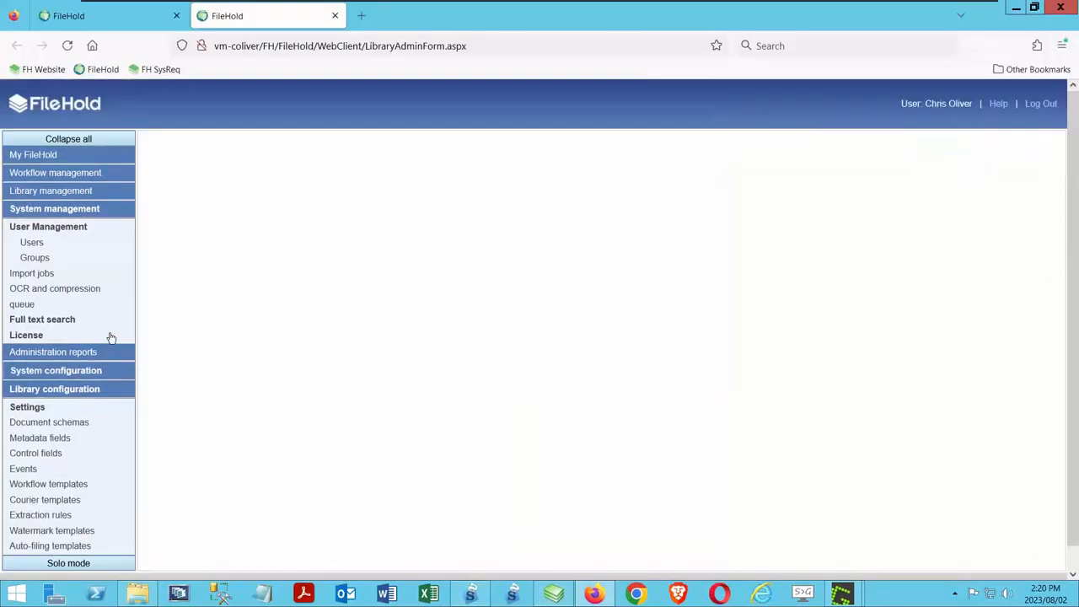
left_click(32, 422)
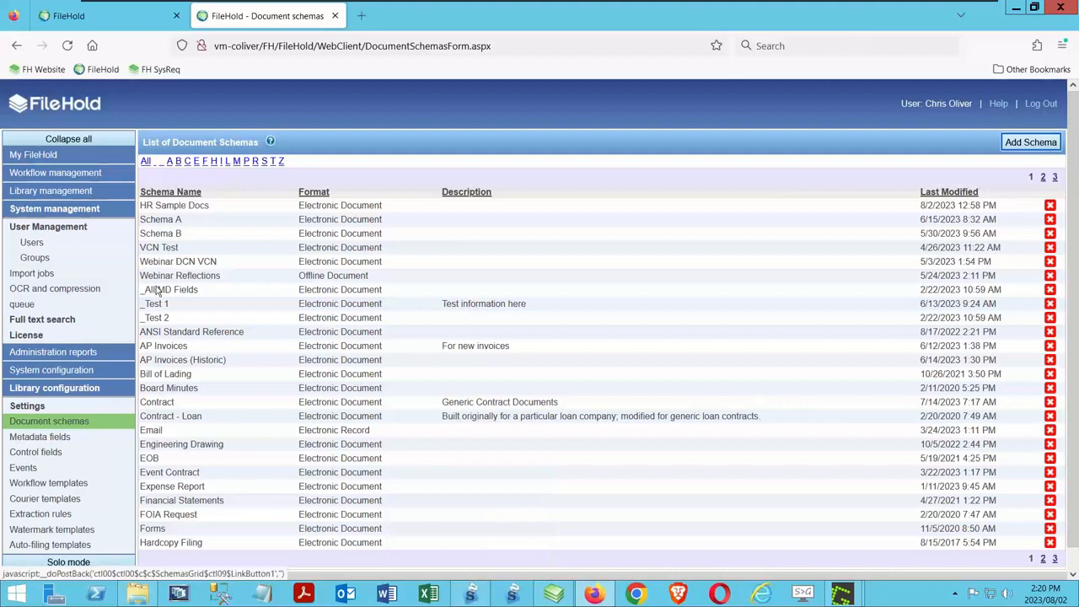
left_click(164, 358)
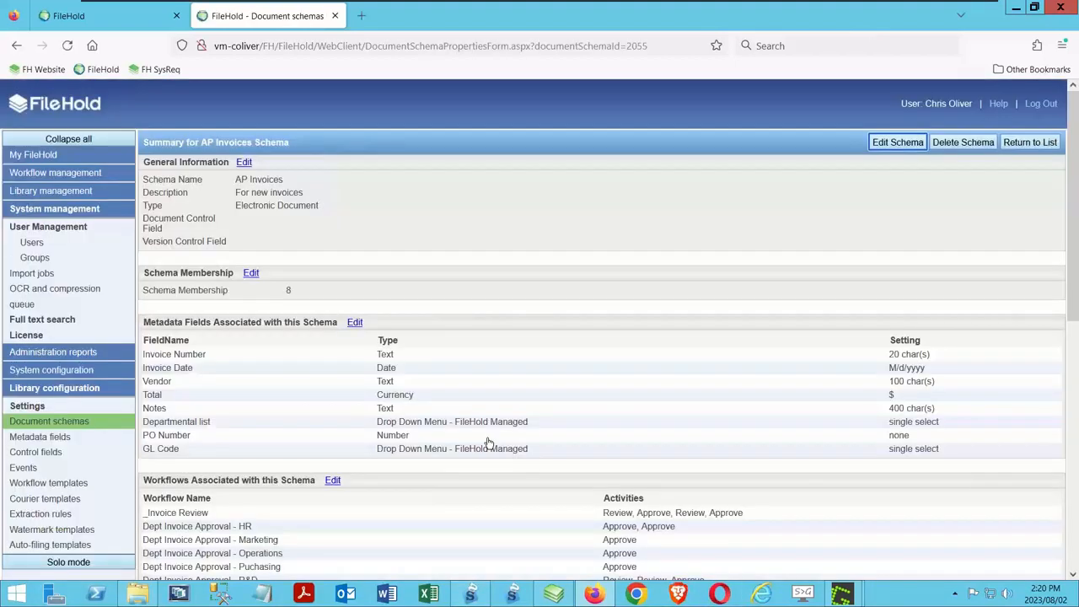
scroll(413, 399, "down", 3)
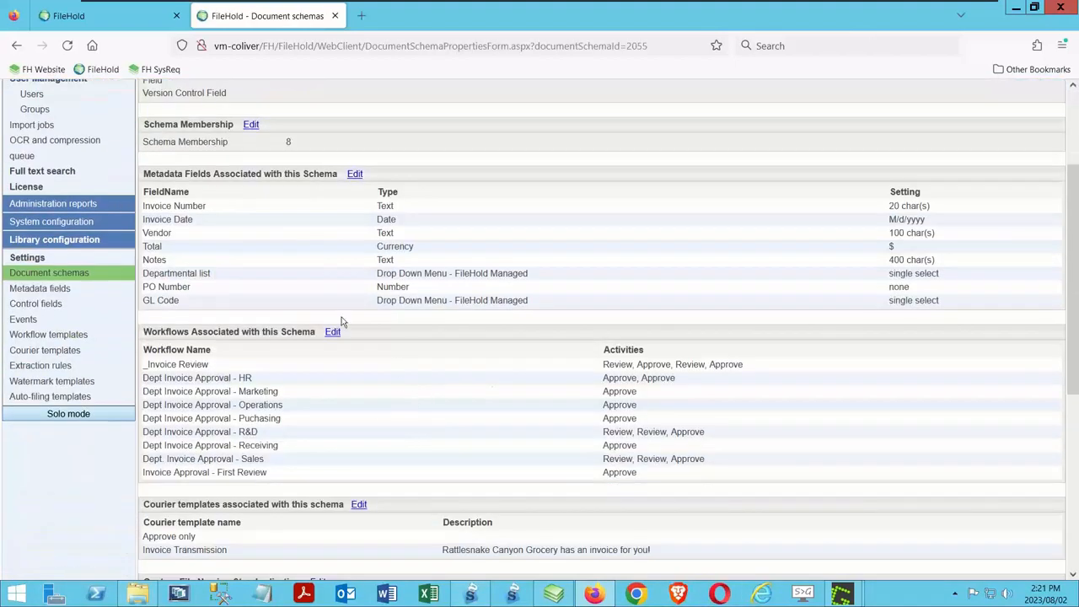
scroll(345, 319, "down", 4)
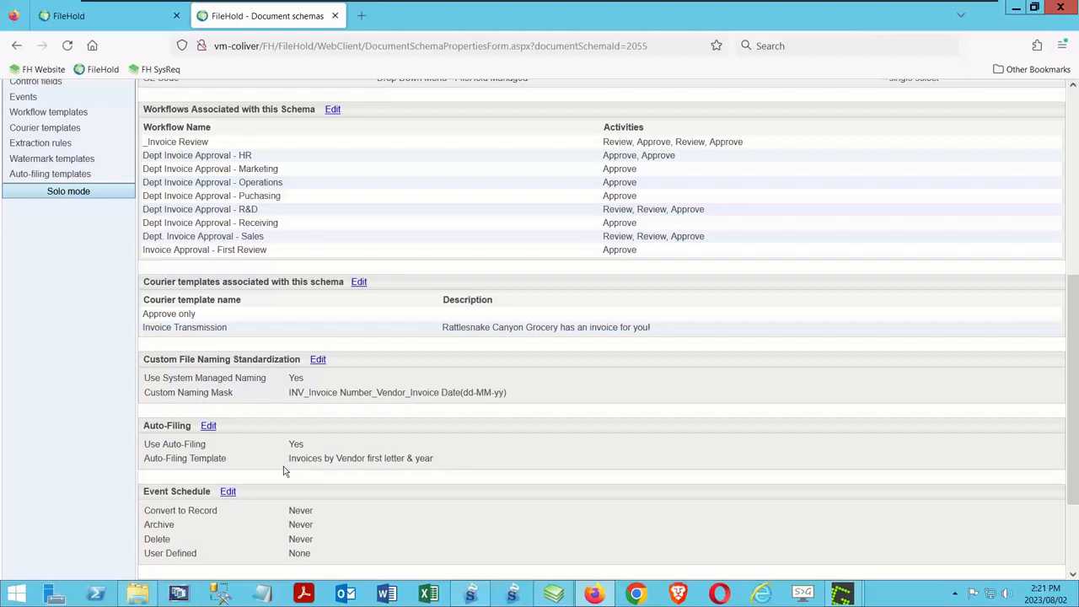
Step: Switch to FileHold Desktop, set the Webinar Invoices import to auto-file by the 'Invoices by Vendor first letter & year' template, and save it
left_click(554, 595)
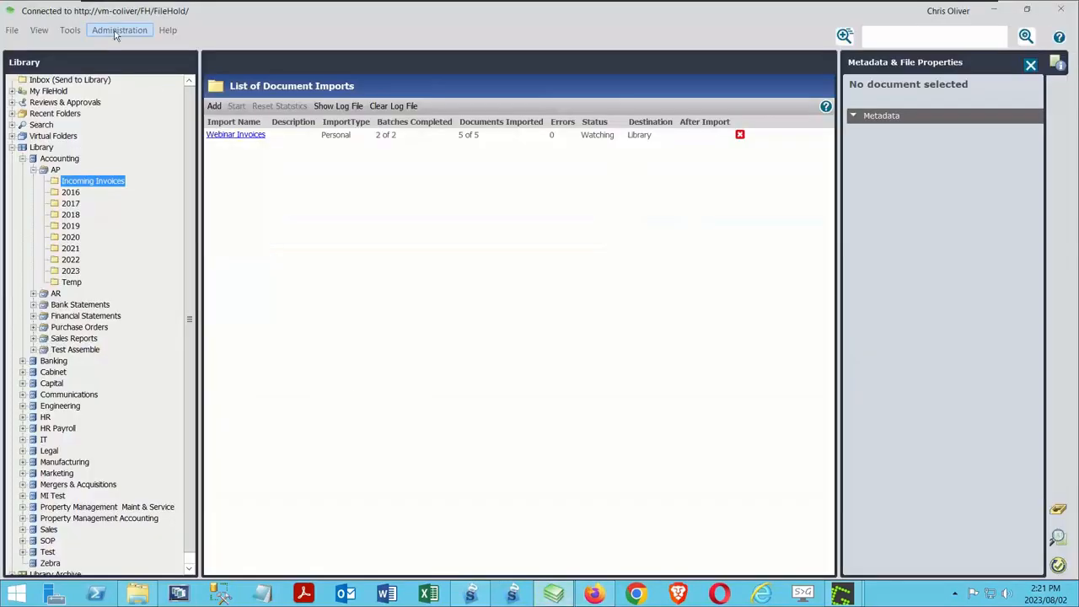
left_click(229, 135)
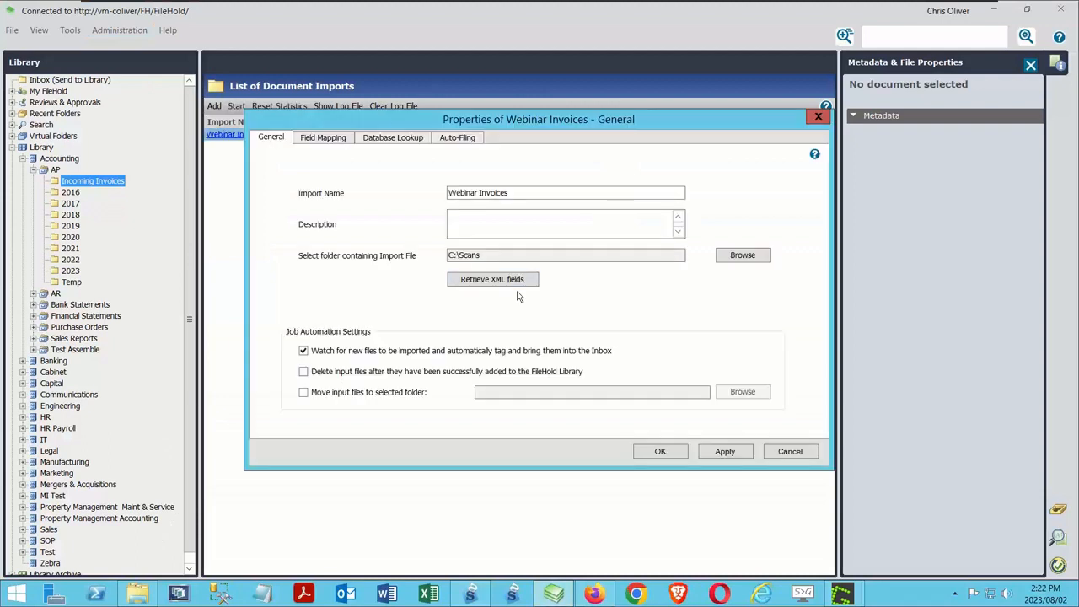
left_click(455, 140)
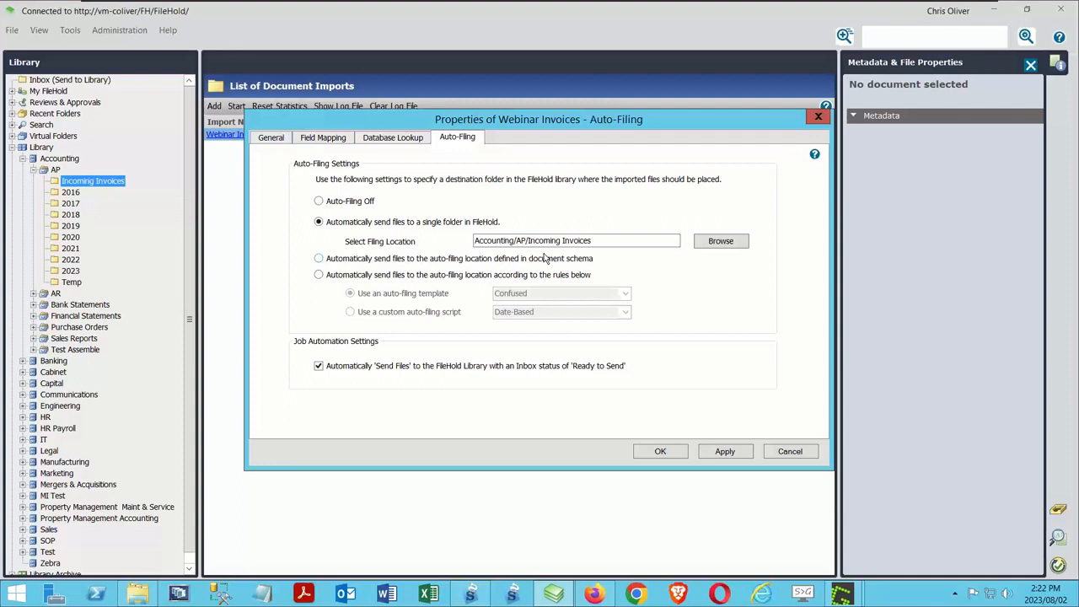
left_click(319, 275)
left_click(550, 296)
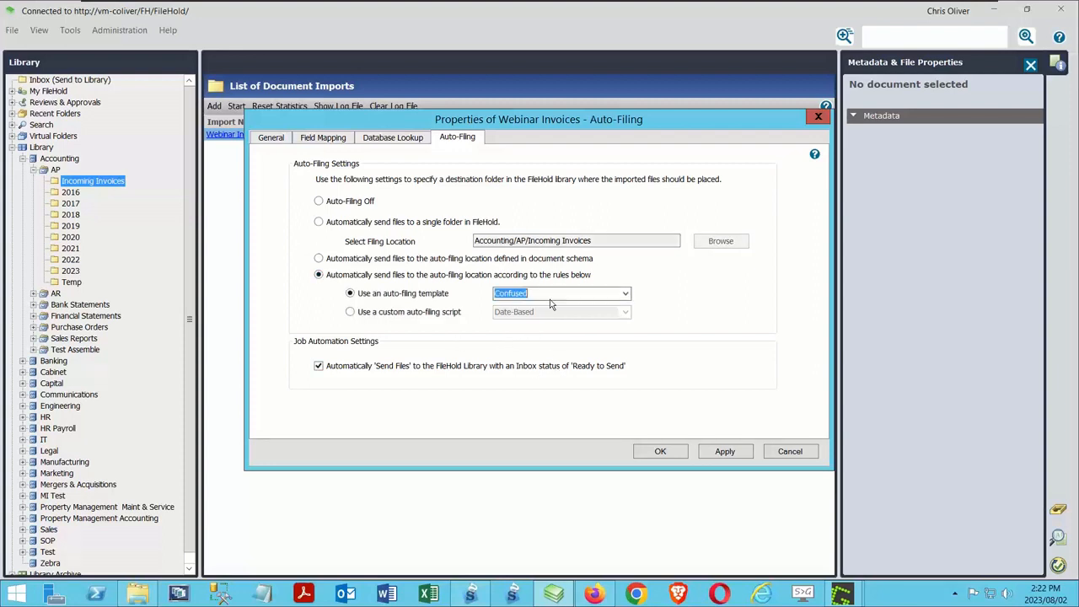
left_click(550, 295)
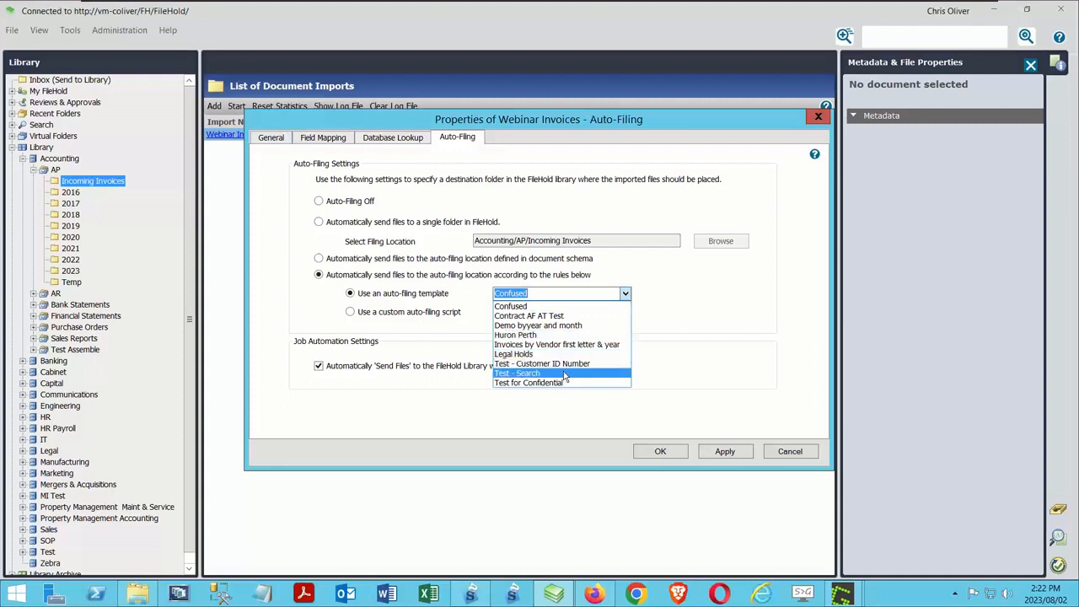
left_click(558, 344)
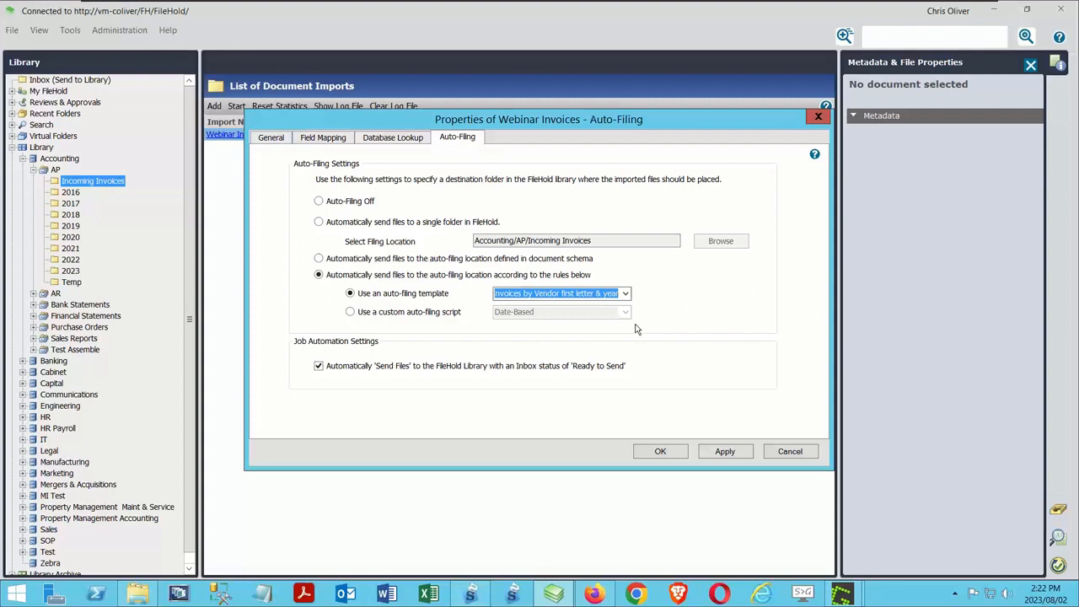
left_click(660, 451)
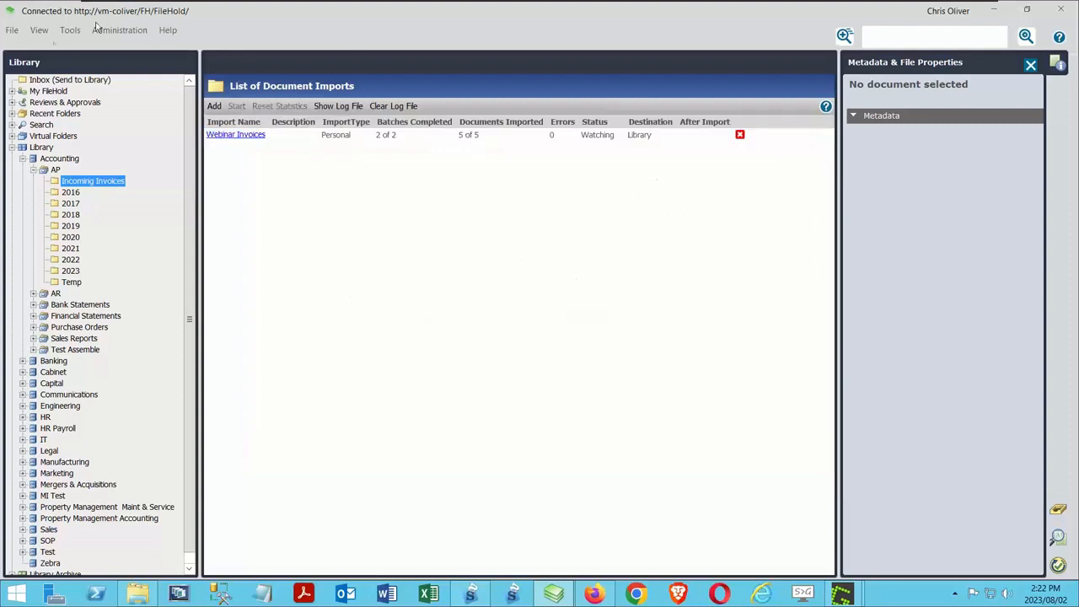
Step: Add 230802141758.xml from C:\Scans to the Inbox
left_click(56, 81)
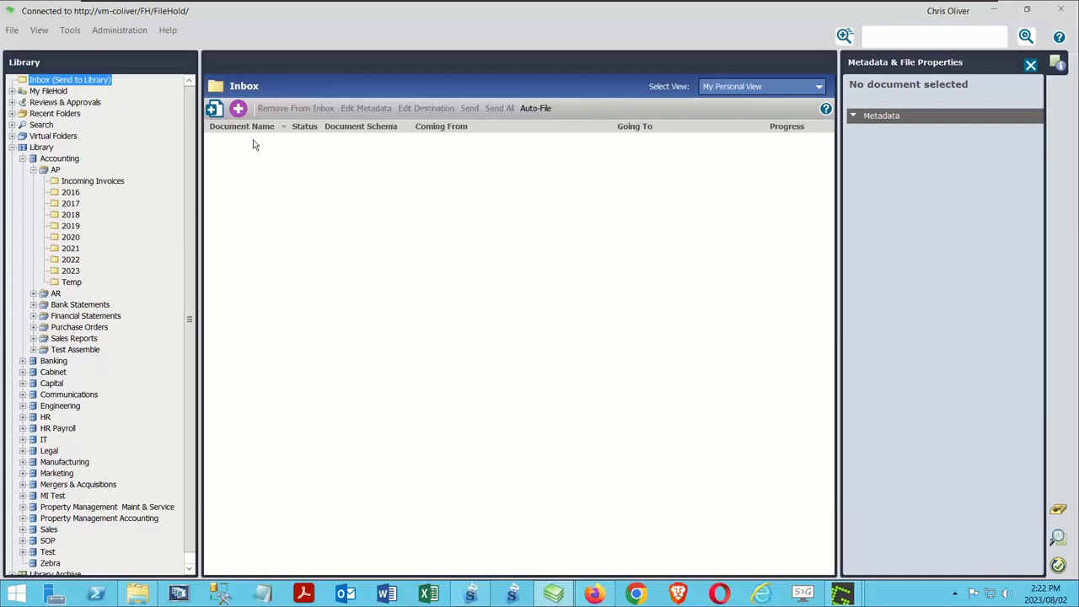
left_click(213, 109)
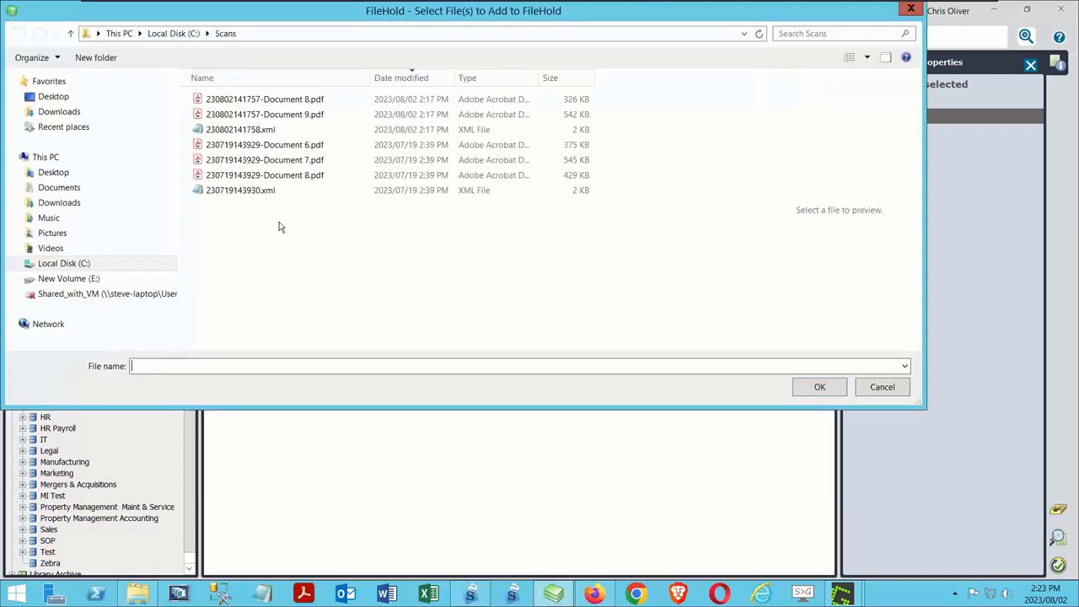
left_click(247, 131)
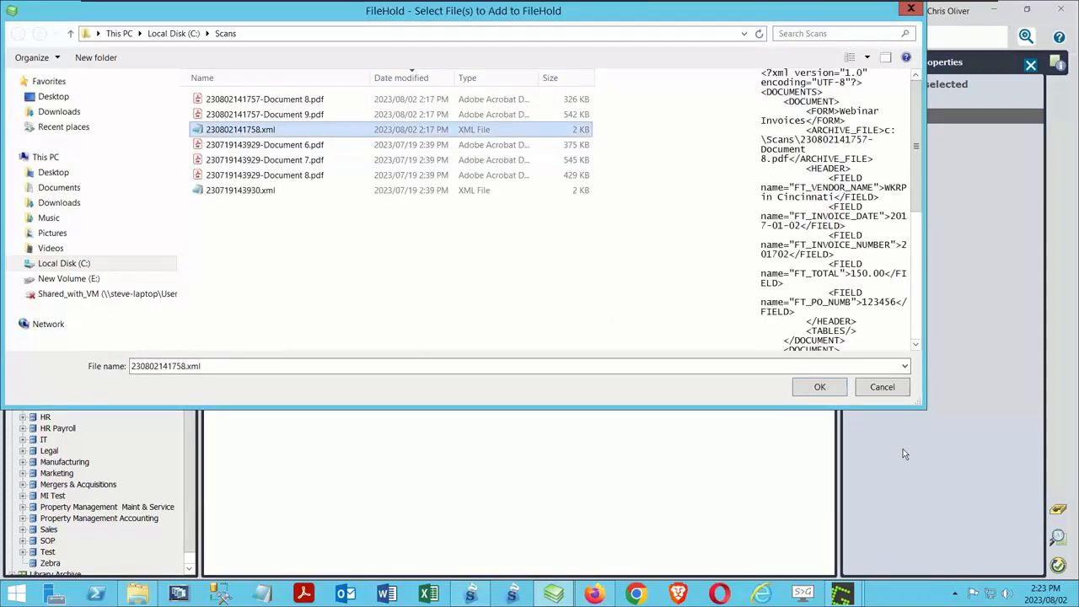
left_click(819, 386)
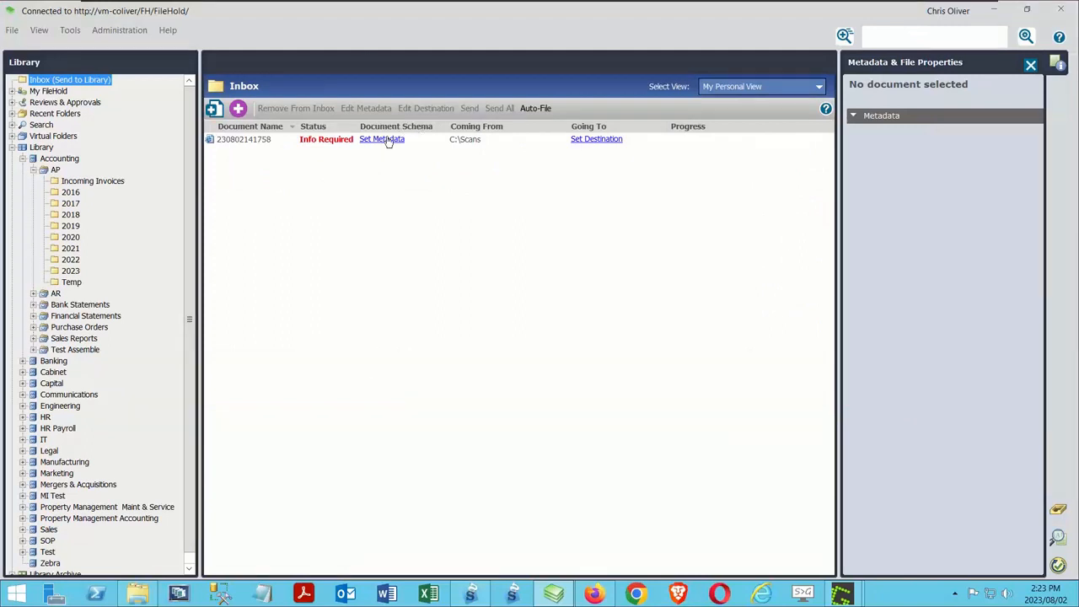
Step: Assign the AP Invoices schema to the added Inbox document and enter 123456 as its invoice number
left_click(387, 140)
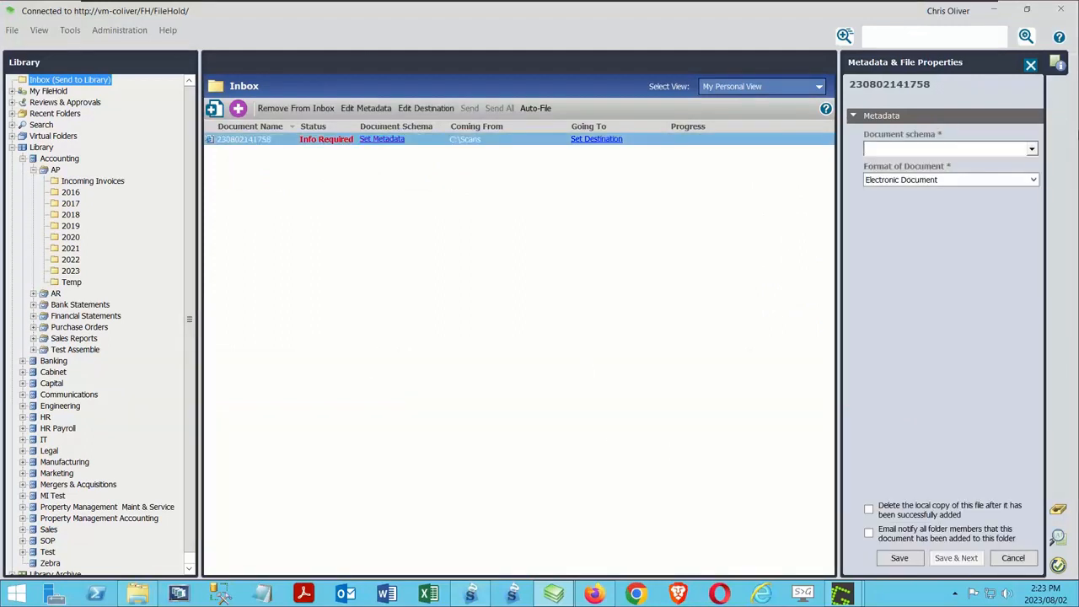
left_click(1030, 149)
scroll(944, 231, "down", 4)
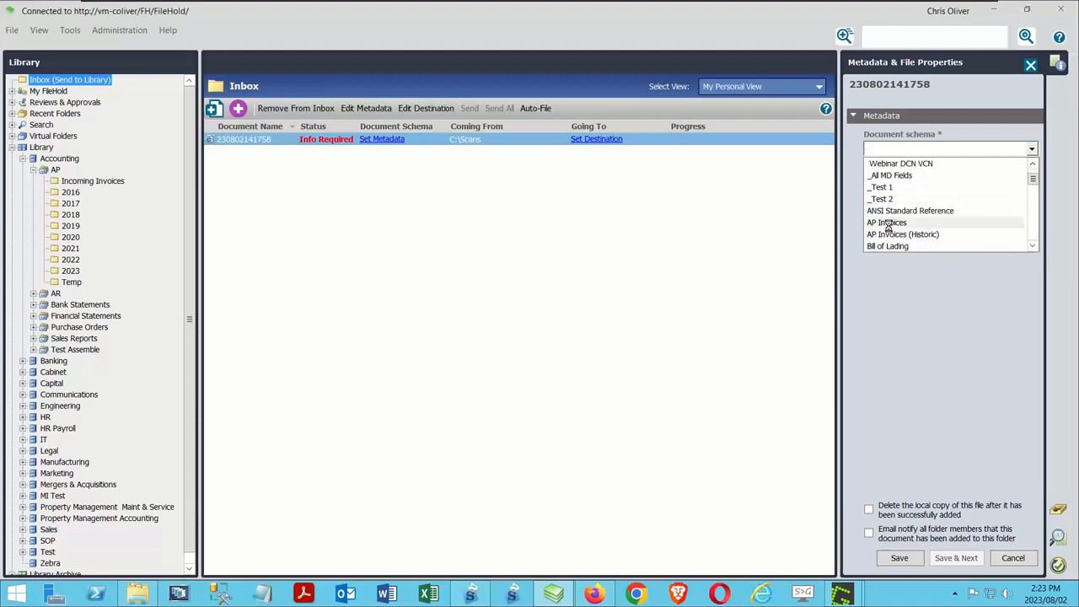
left_click(887, 224)
left_click(929, 238)
type("123456")
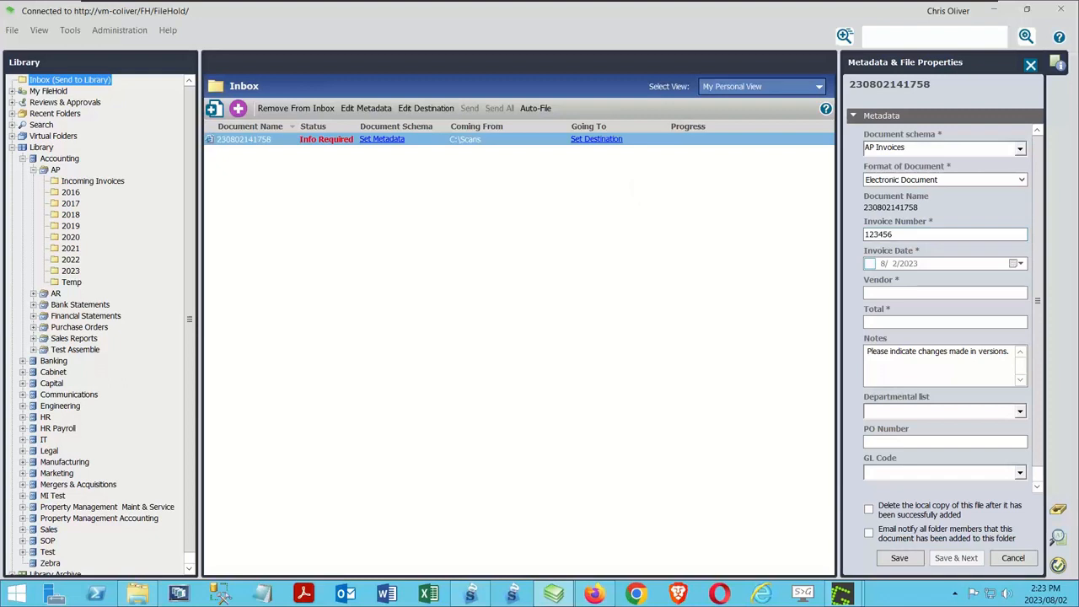
Step: Save the document's metadata with invoice date 8/2/2023, vendor FileHold and total 1, and auto-file the document
left_click(871, 264)
type("FileHold")
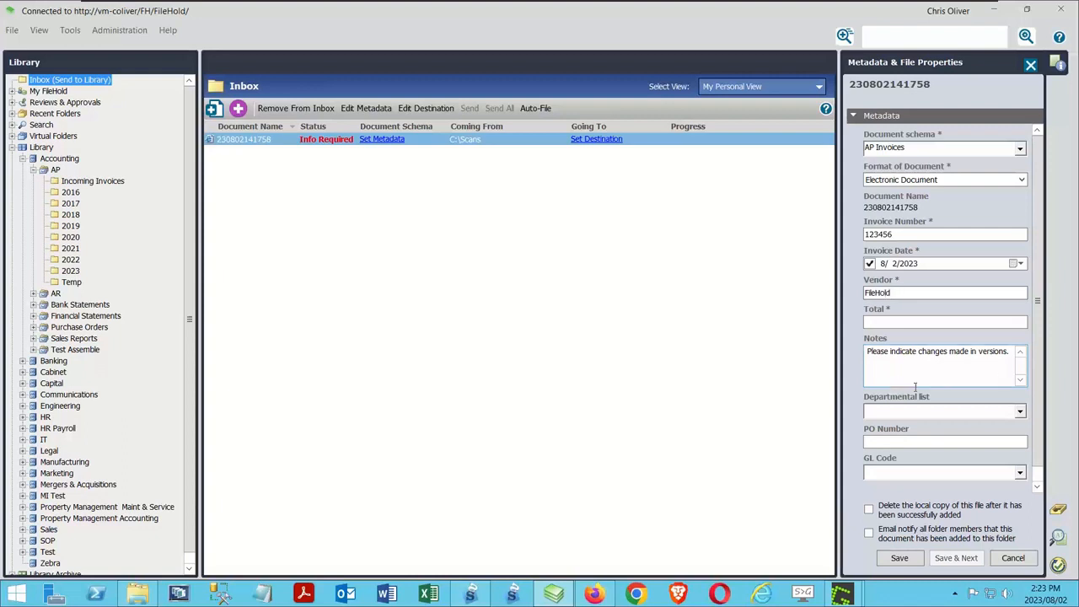
left_click(902, 324)
type("1")
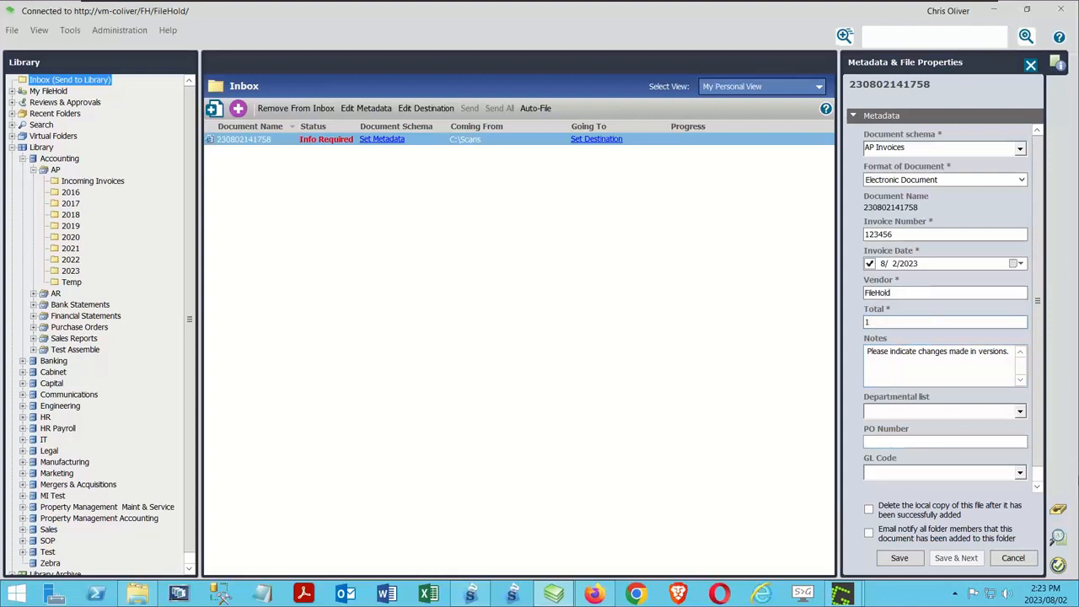
left_click(899, 558)
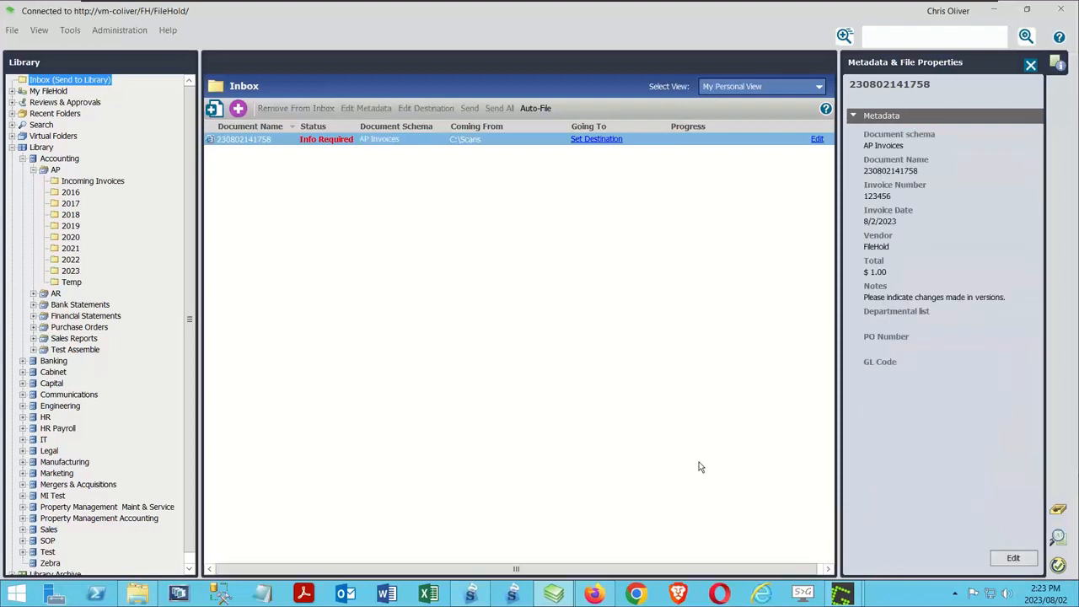
left_click(526, 110)
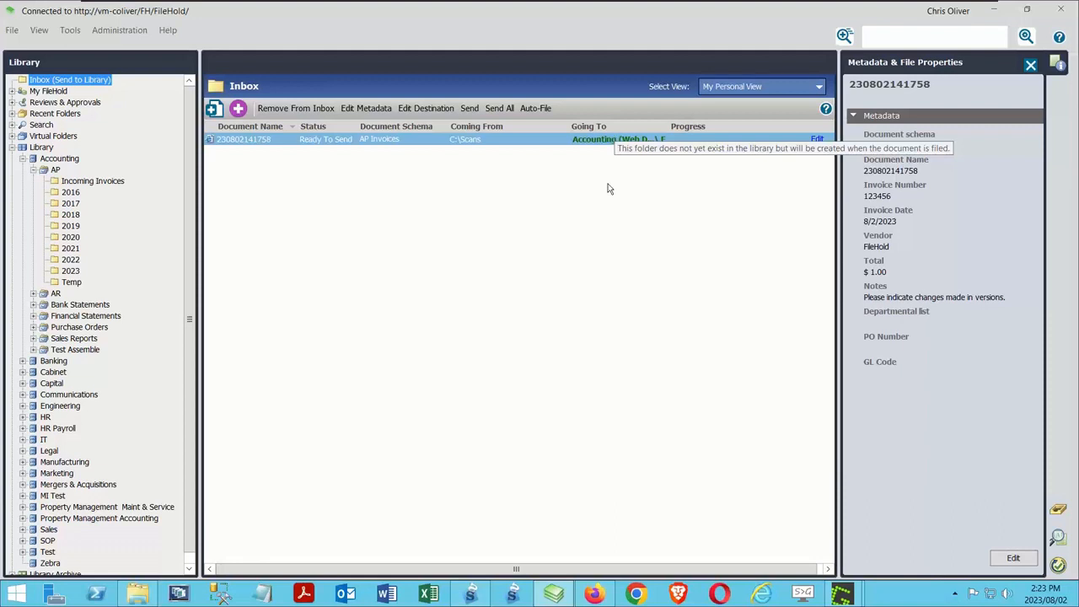
Step: Switch to FileHold's web administration and examine the cabinet, drawer, folder group and folder definitions of the 'Invoices by Vendor first letter & year' template
left_click(594, 593)
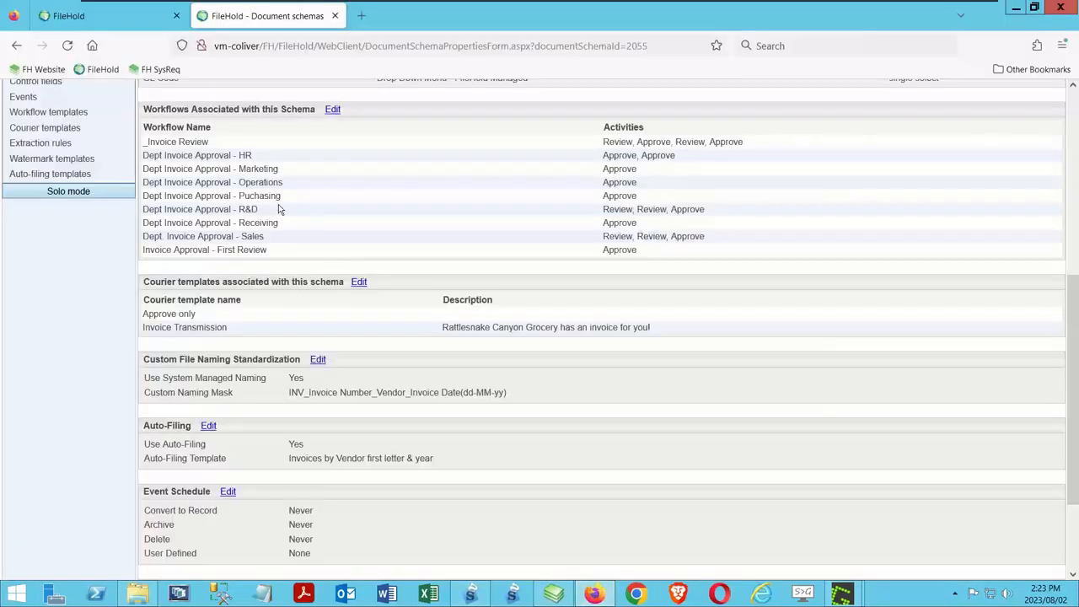
left_click(72, 178)
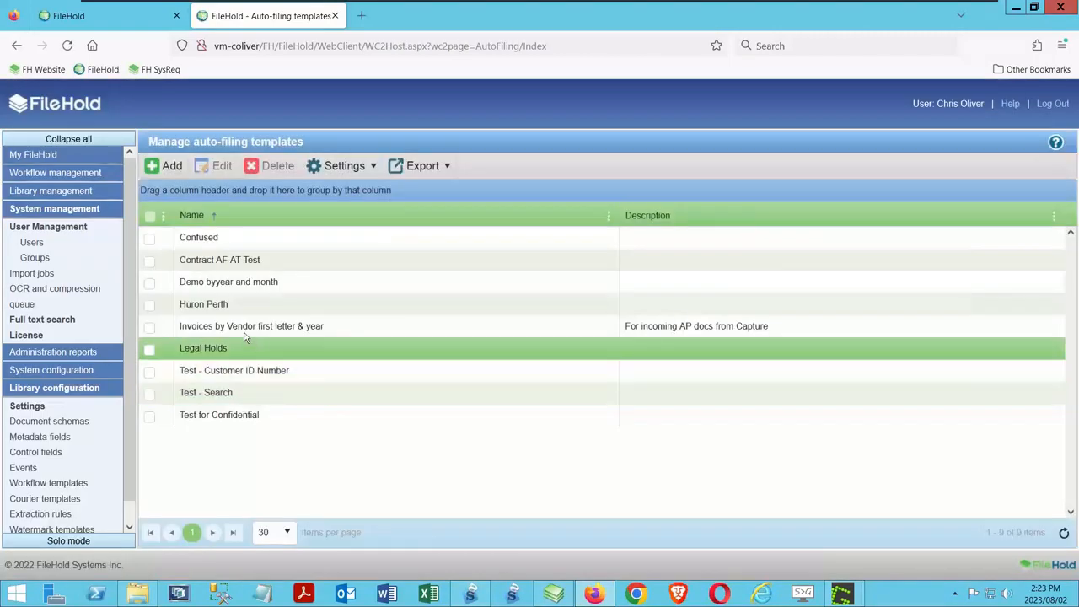
left_click(179, 326)
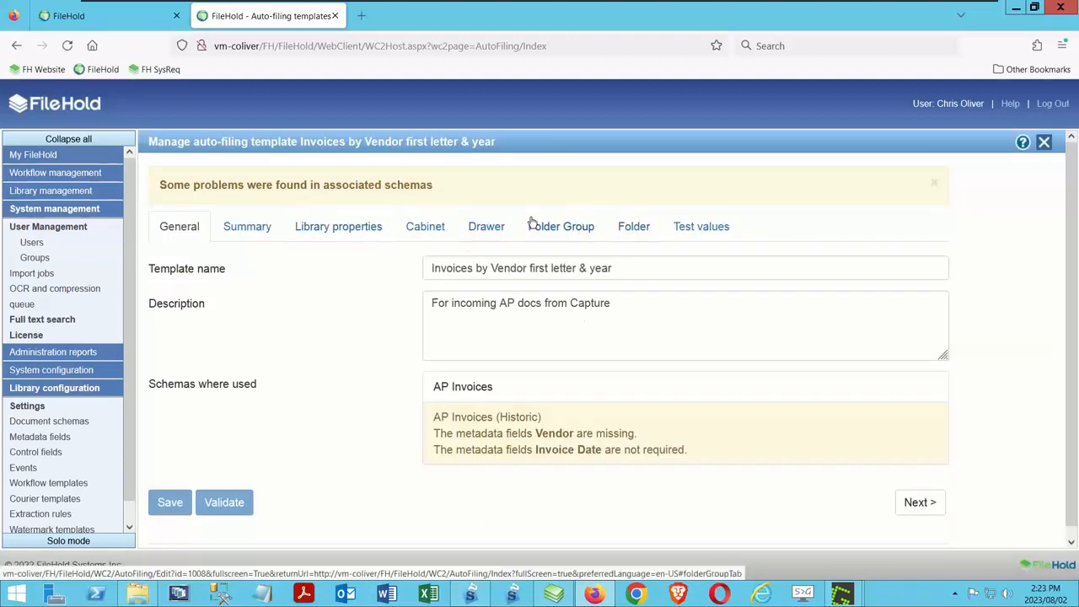
left_click(223, 226)
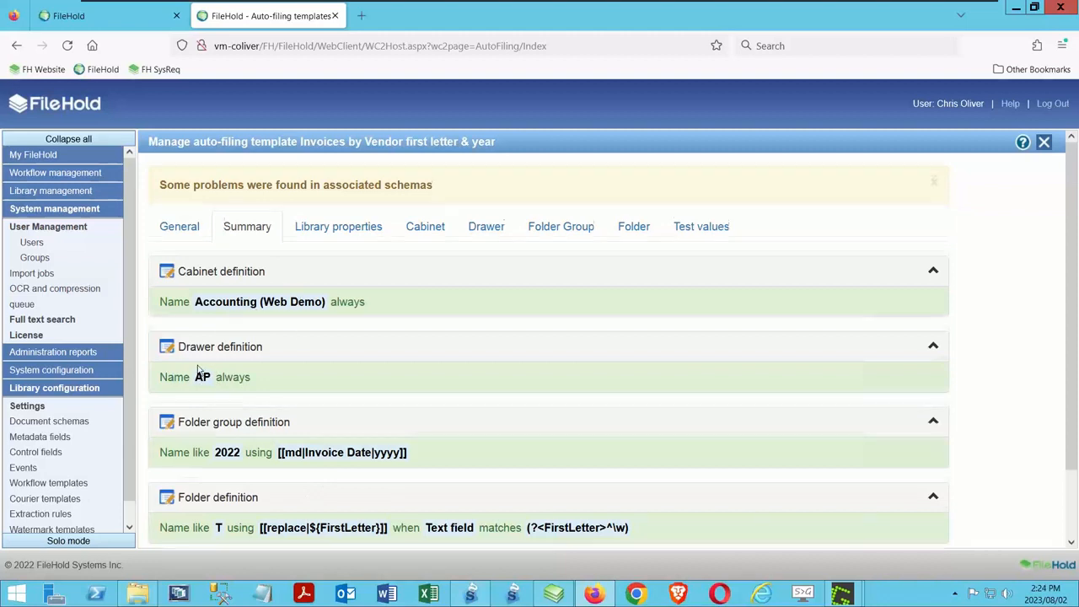
scroll(203, 371, "down", 2)
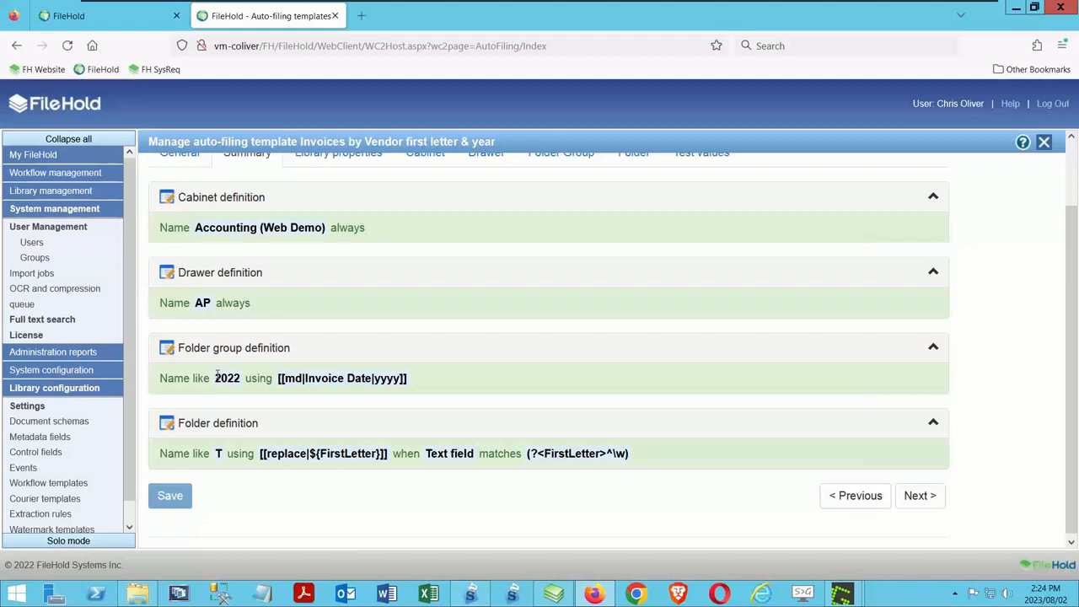
scroll(391, 385, "down", 1)
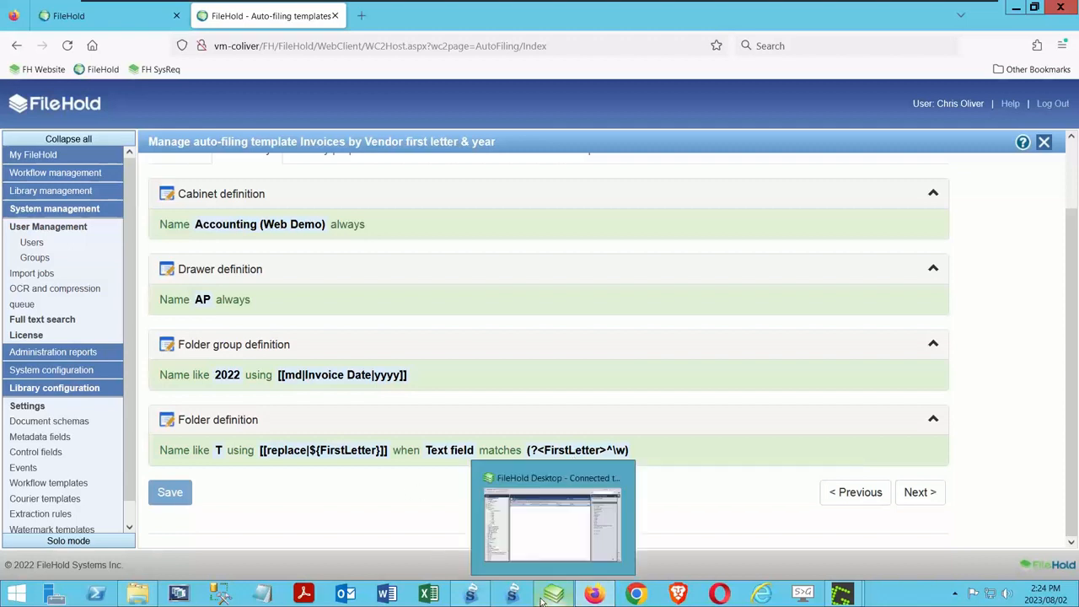
Step: Return to FileHold Desktop, widen the Inbox's destination column to read the full filing path, and remove the document from the Inbox
left_click(574, 539)
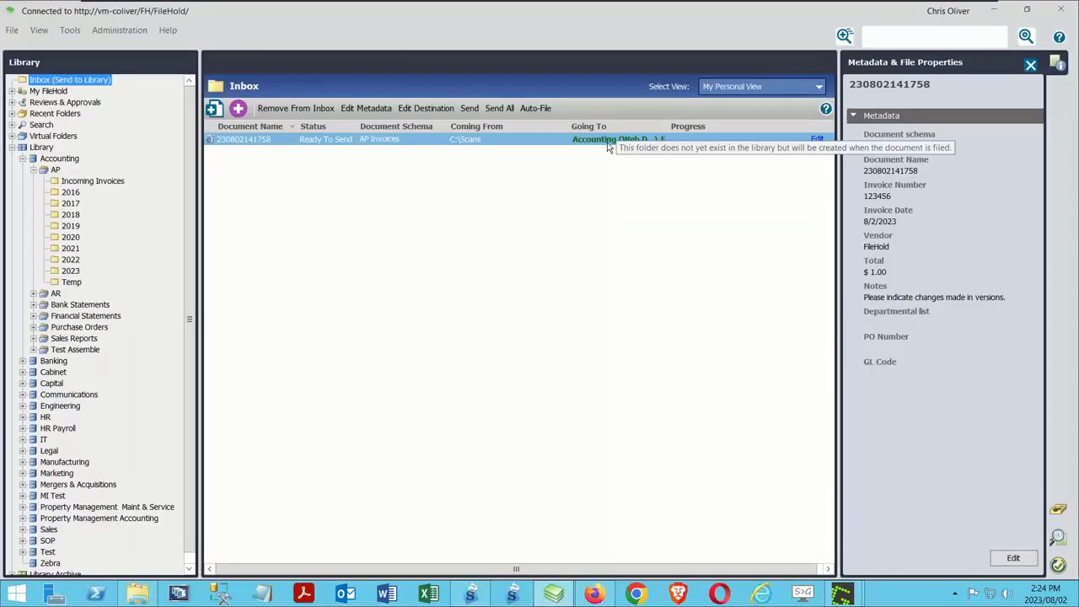
left_click_drag(664, 119, 811, 119)
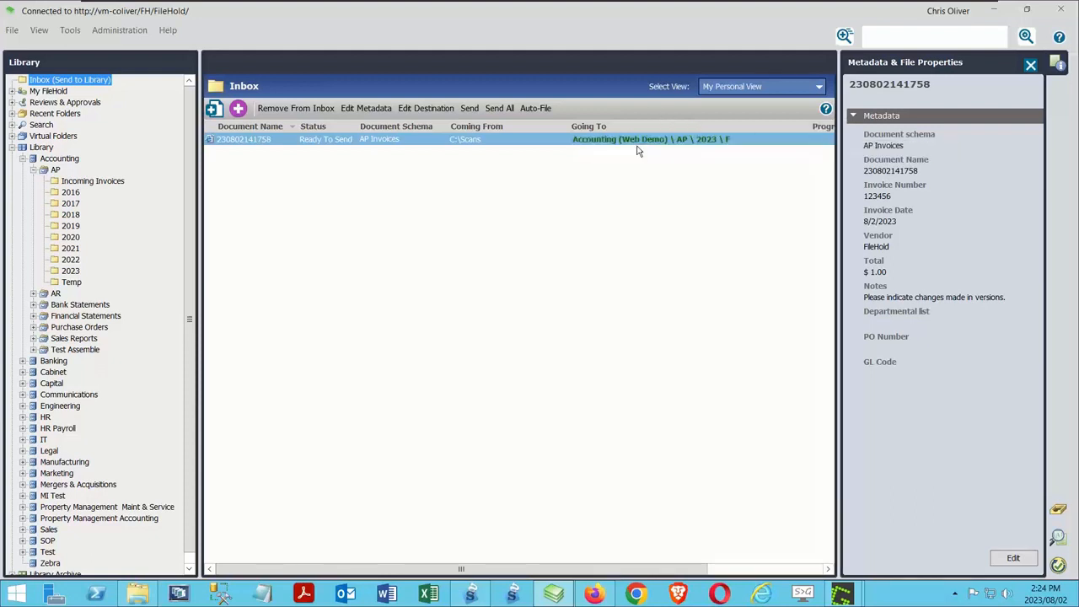
mouse_move(679, 146)
left_click(286, 113)
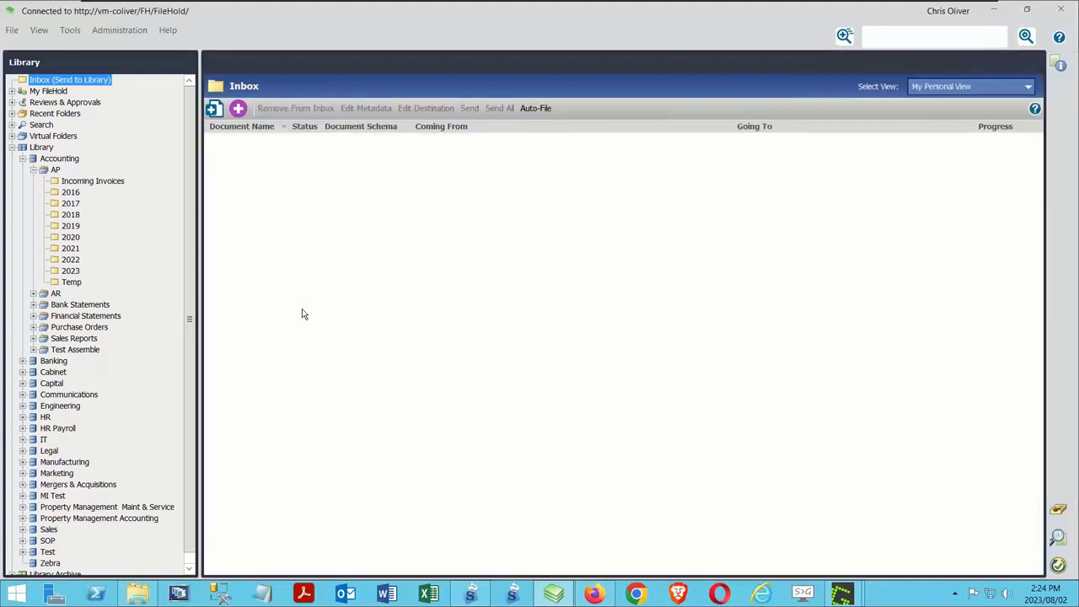
Step: Show the list of document imports in FileHold, and export the two invoices from SmartSoft Capture
left_click(470, 593)
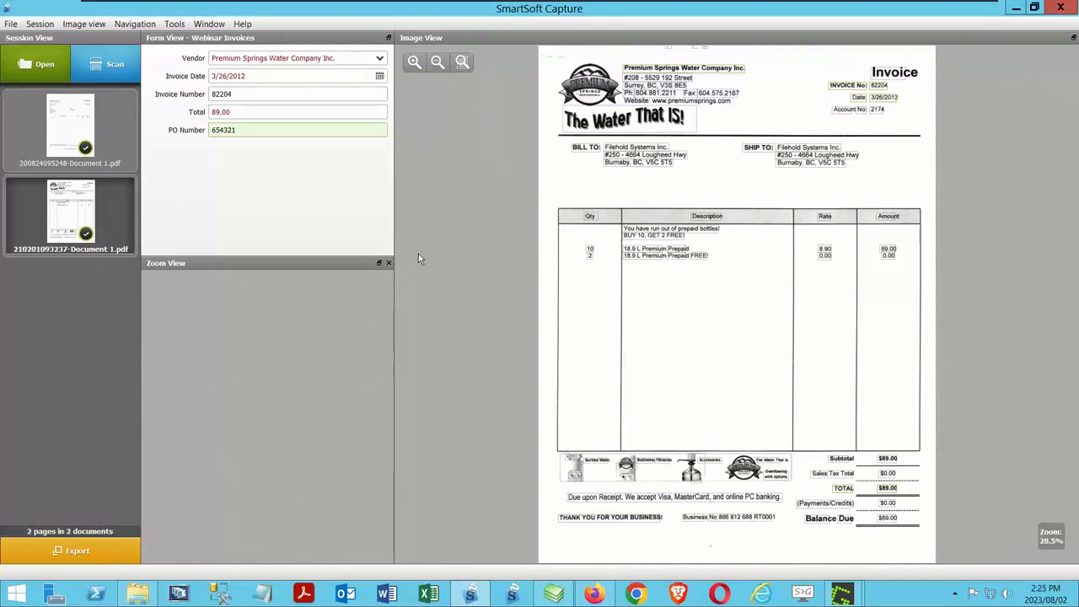
left_click(554, 593)
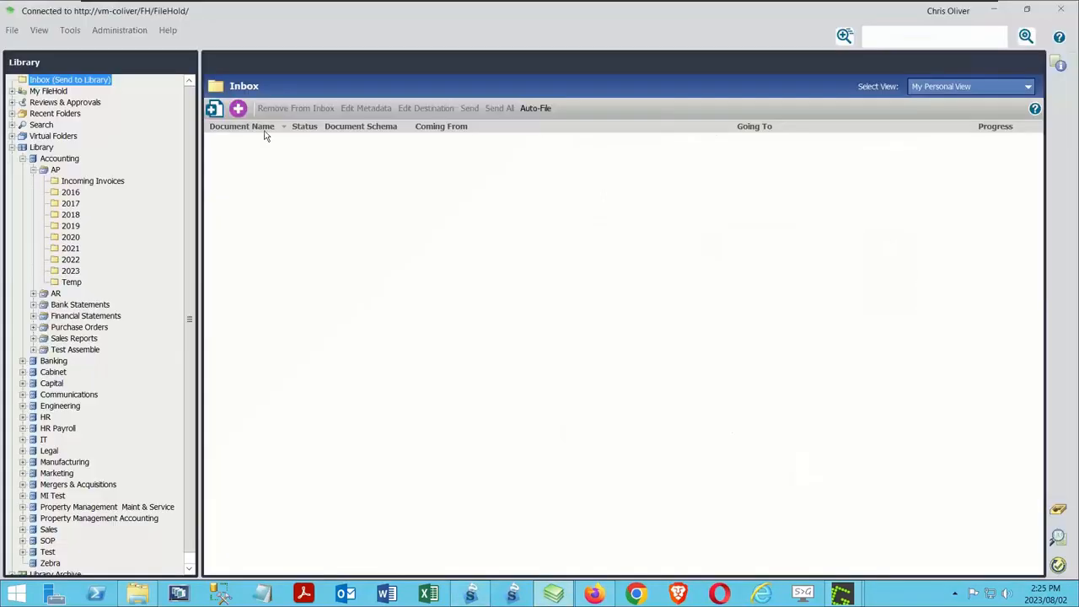
left_click(70, 31)
left_click(80, 56)
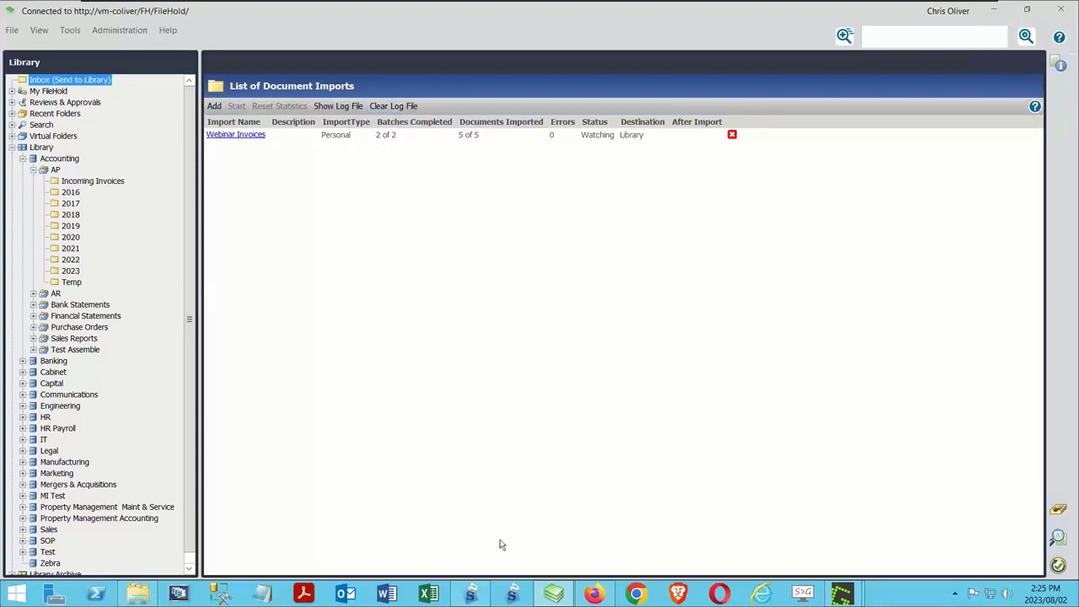
left_click(470, 594)
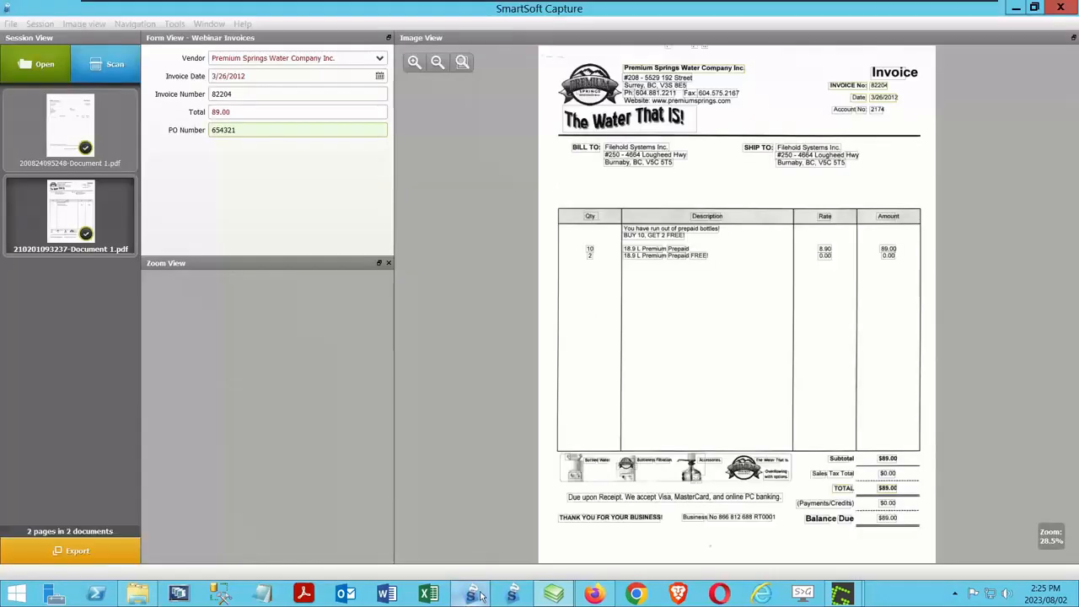
left_click(85, 551)
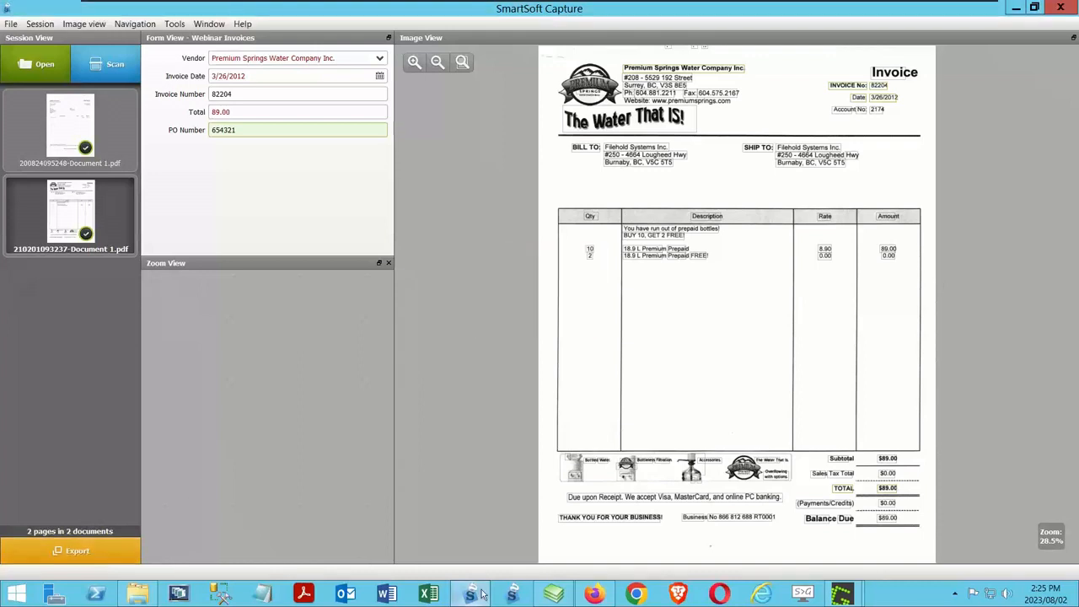
Step: Switch to FileHold and refresh the library tree
left_click(553, 593)
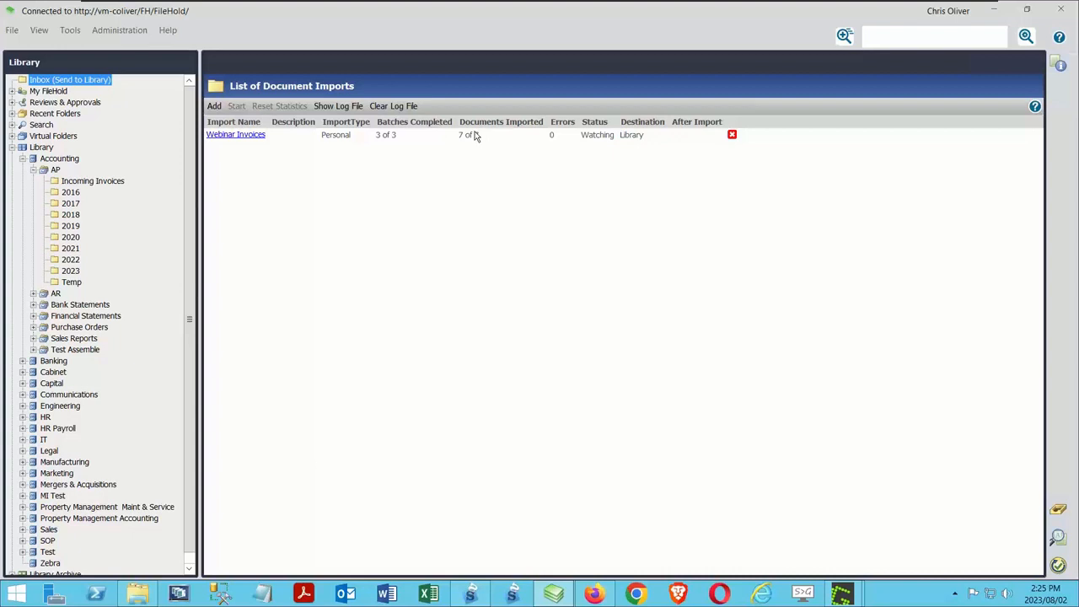
right_click(39, 148)
left_click(73, 197)
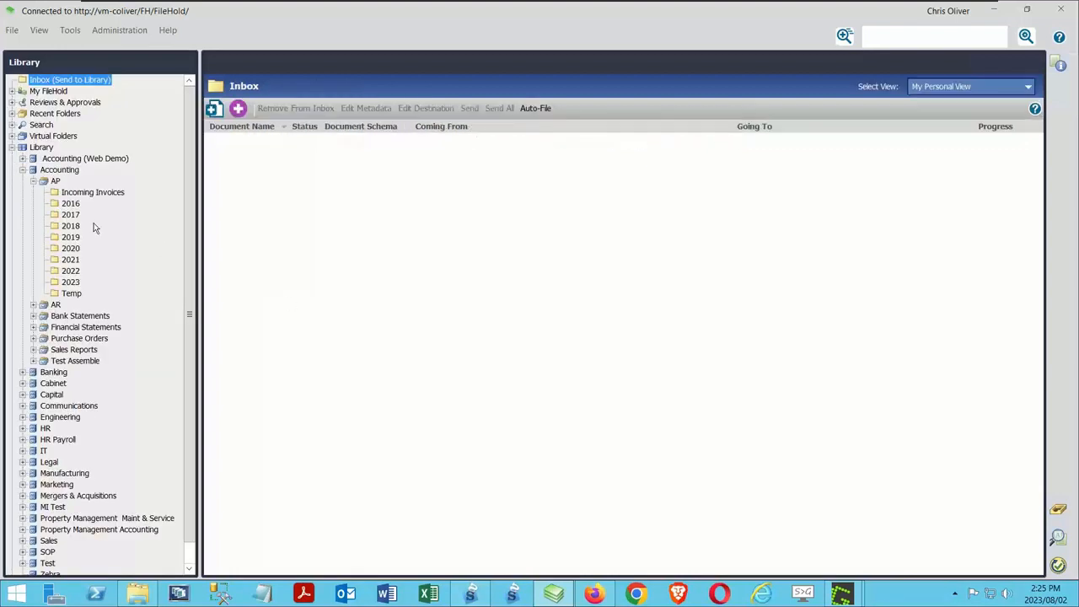
Step: Look through the invoices filed in the 2012/P and 2017/W folders of the AP drawer in the Accounting (Web Demo) cabinet
left_click(82, 158)
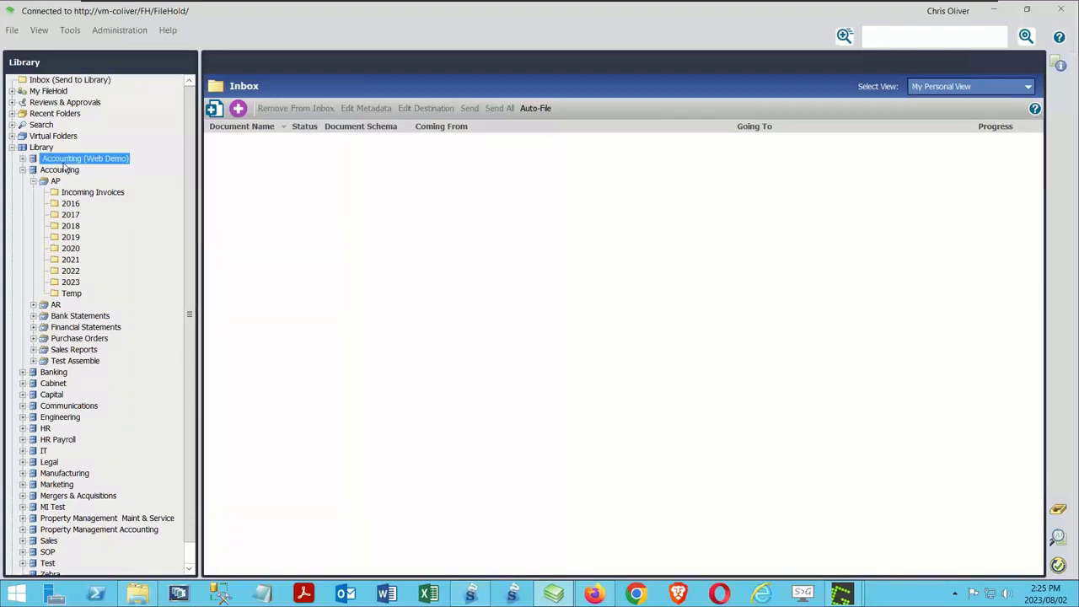
left_click(24, 158)
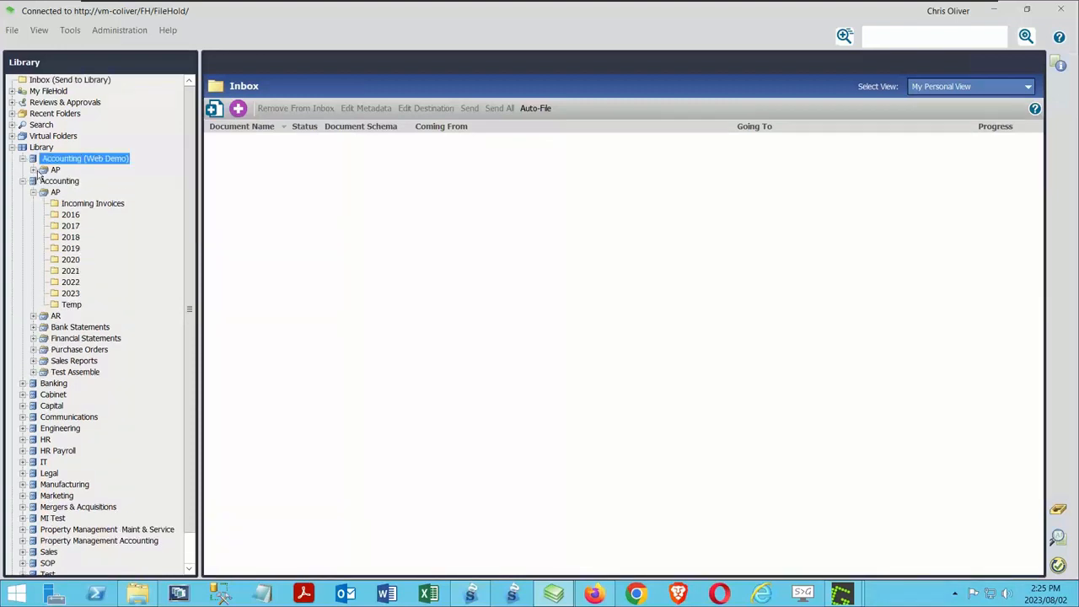
left_click(34, 170)
left_click(44, 181)
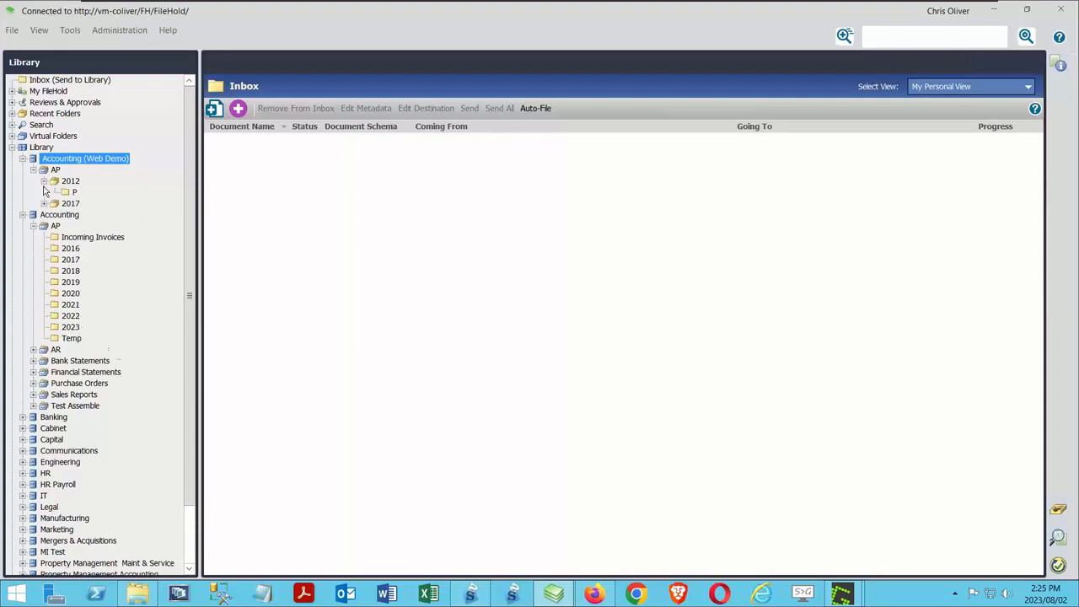
left_click(72, 192)
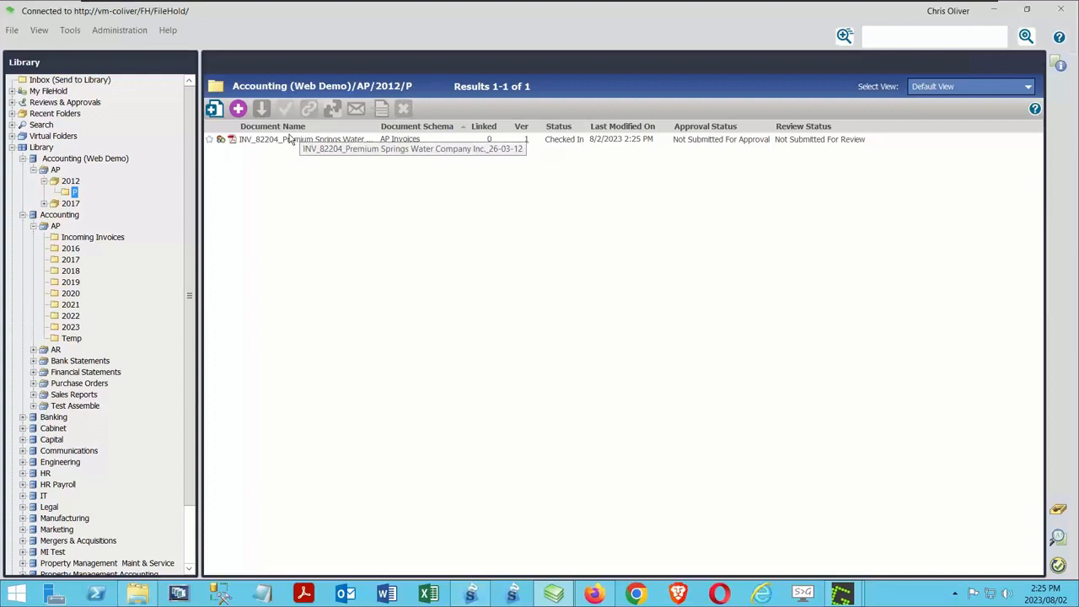
left_click(43, 203)
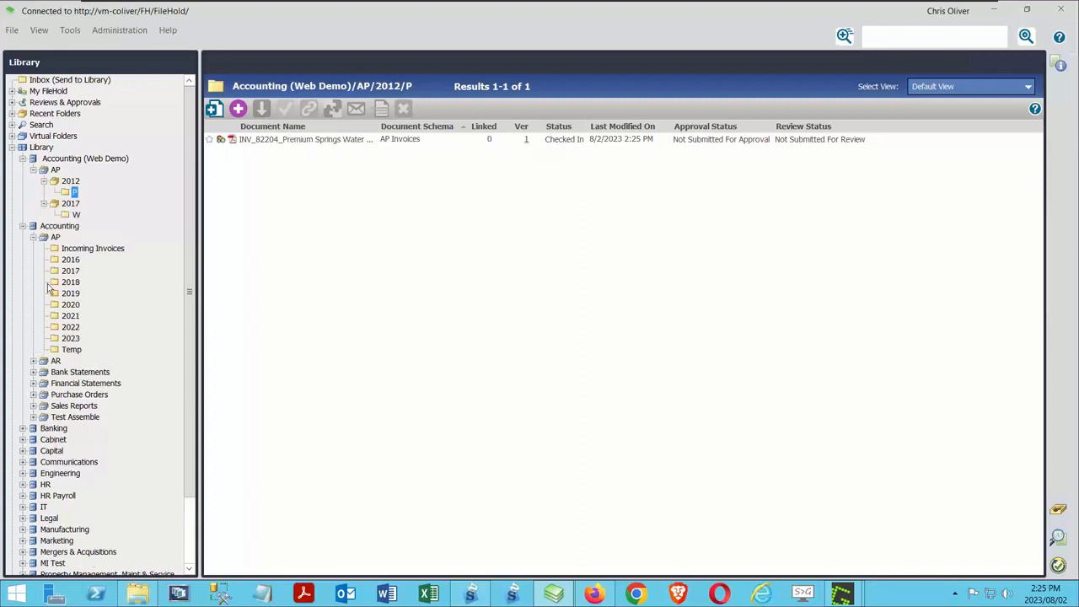
left_click(75, 215)
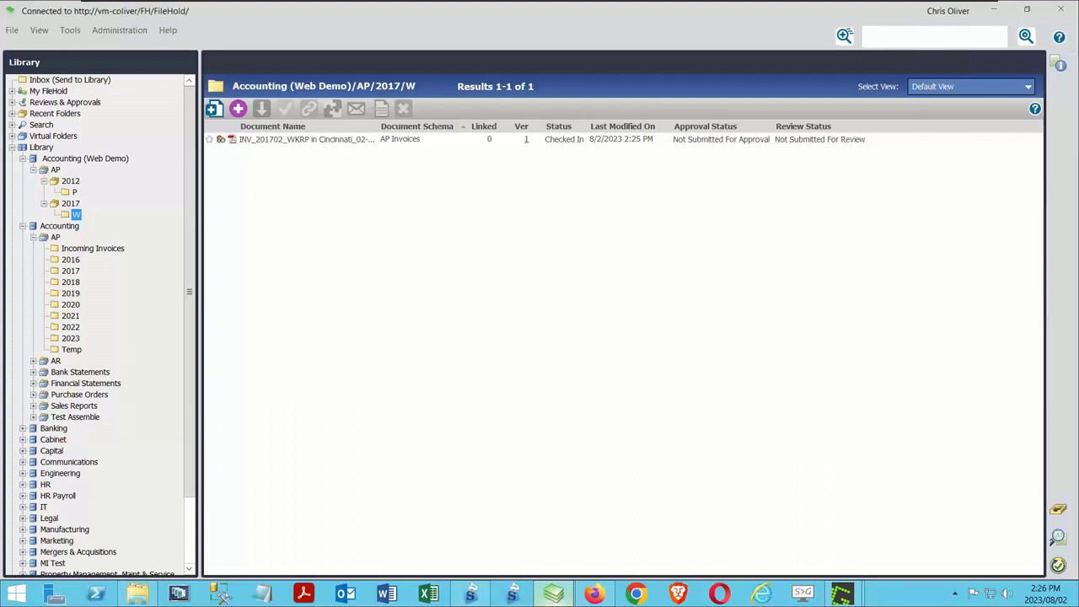
left_click(475, 596)
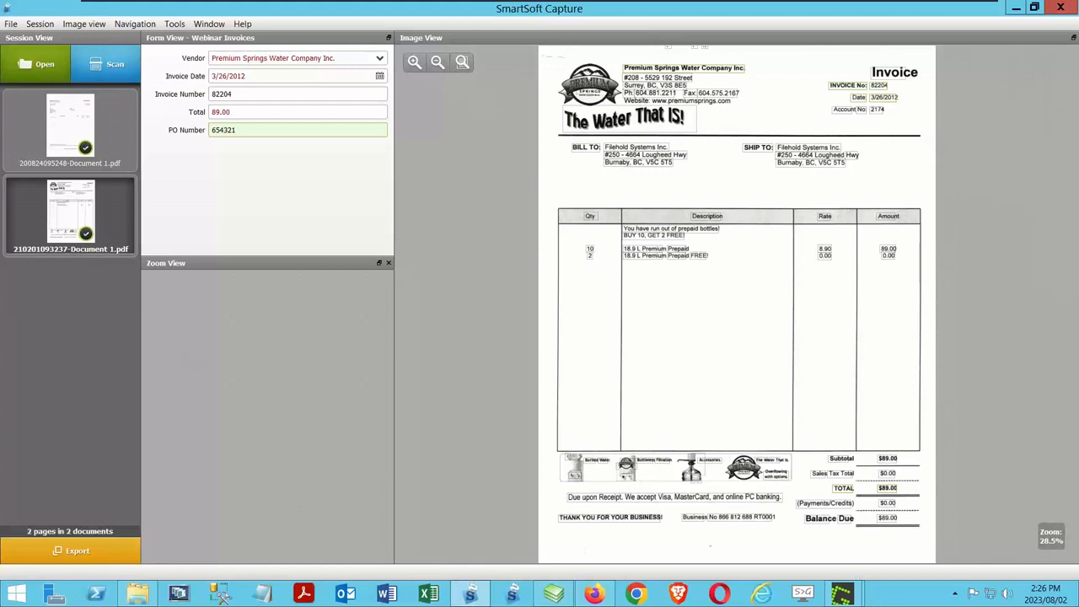
left_click(41, 65)
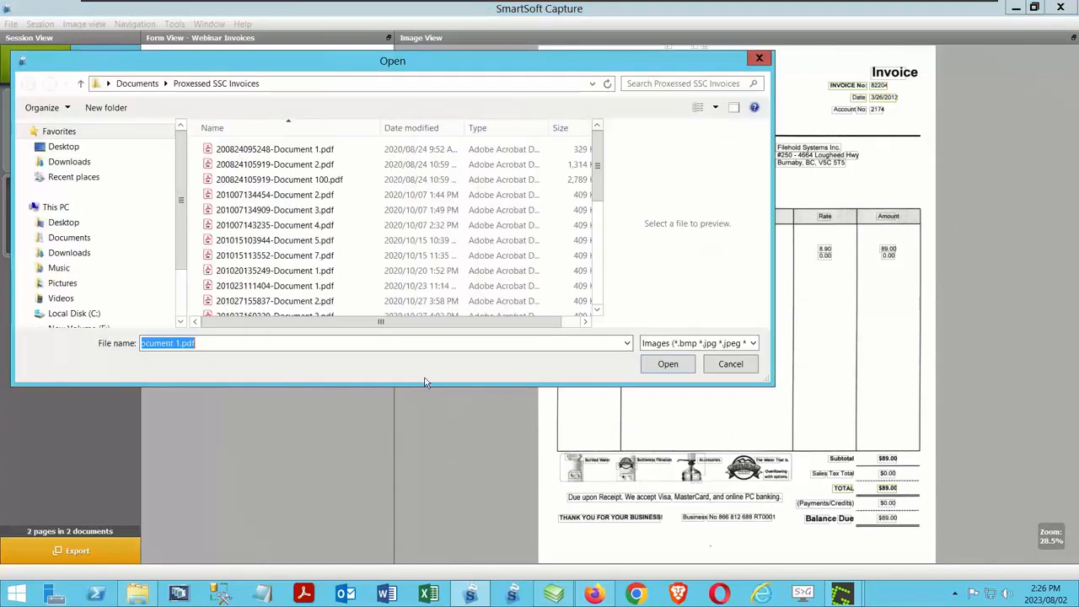
scroll(329, 215, "down", 10)
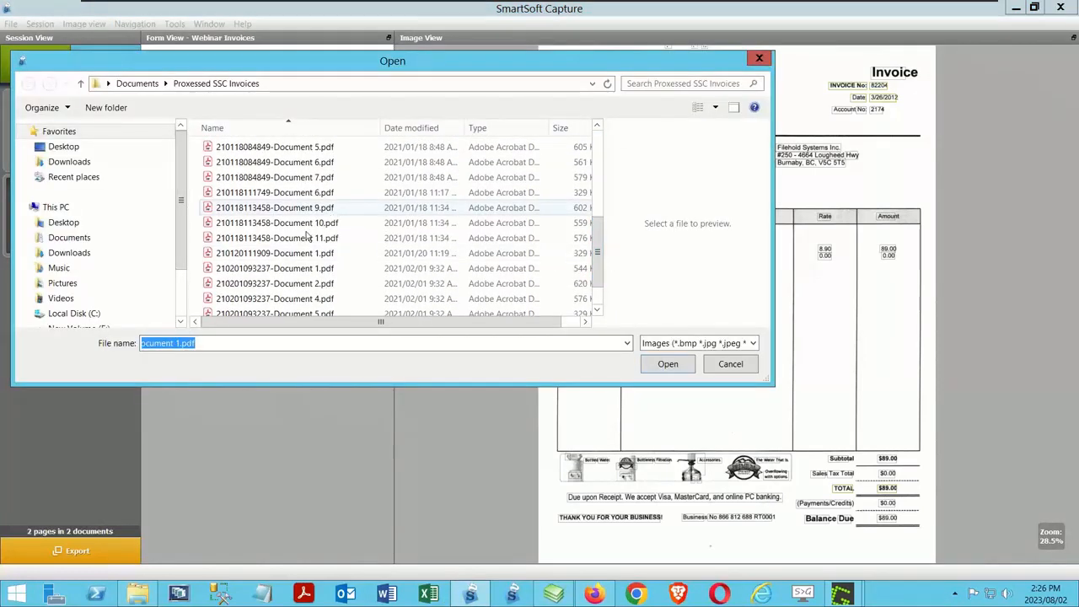
left_click(301, 240)
left_click(325, 255)
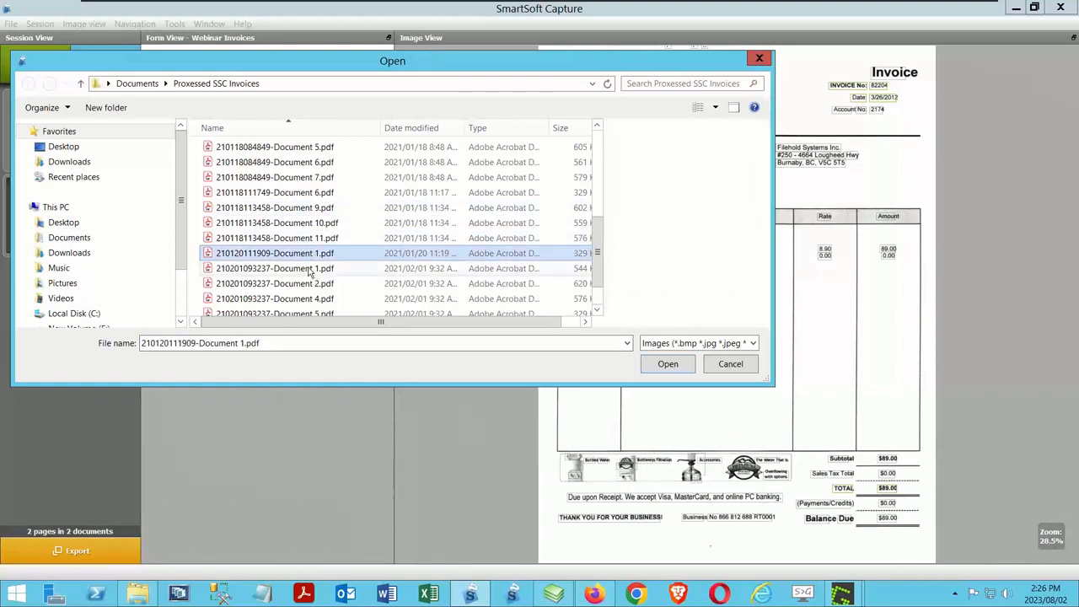
left_click(309, 270)
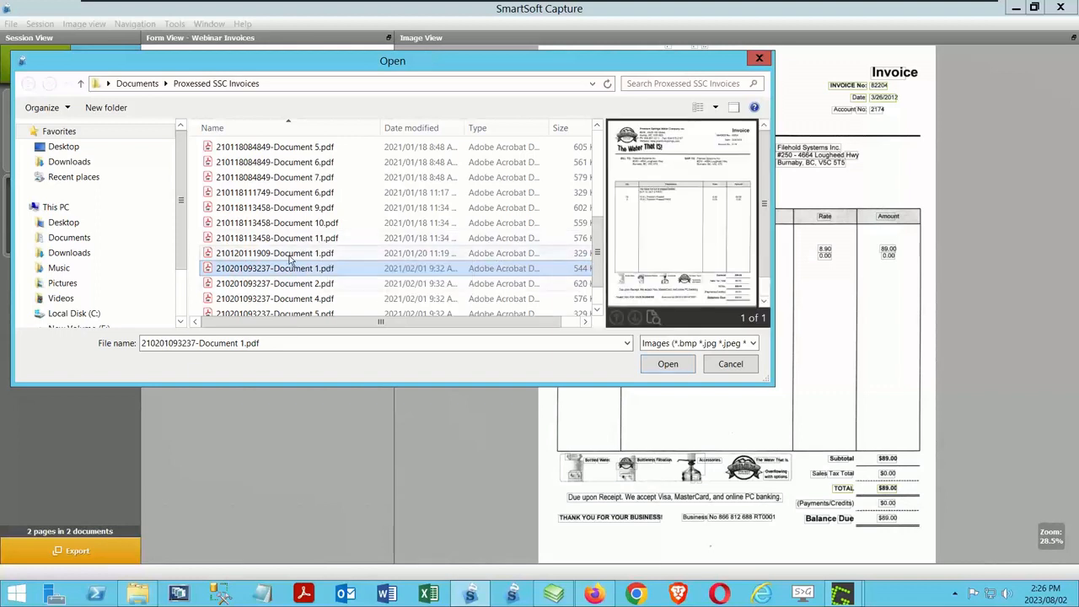
left_click(280, 285)
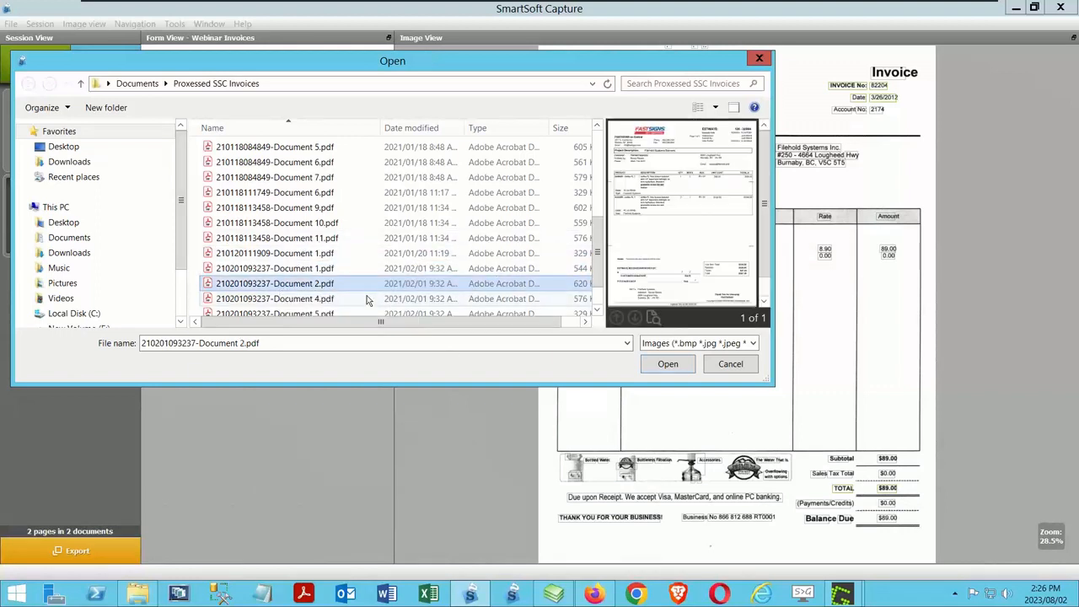
left_click(665, 364)
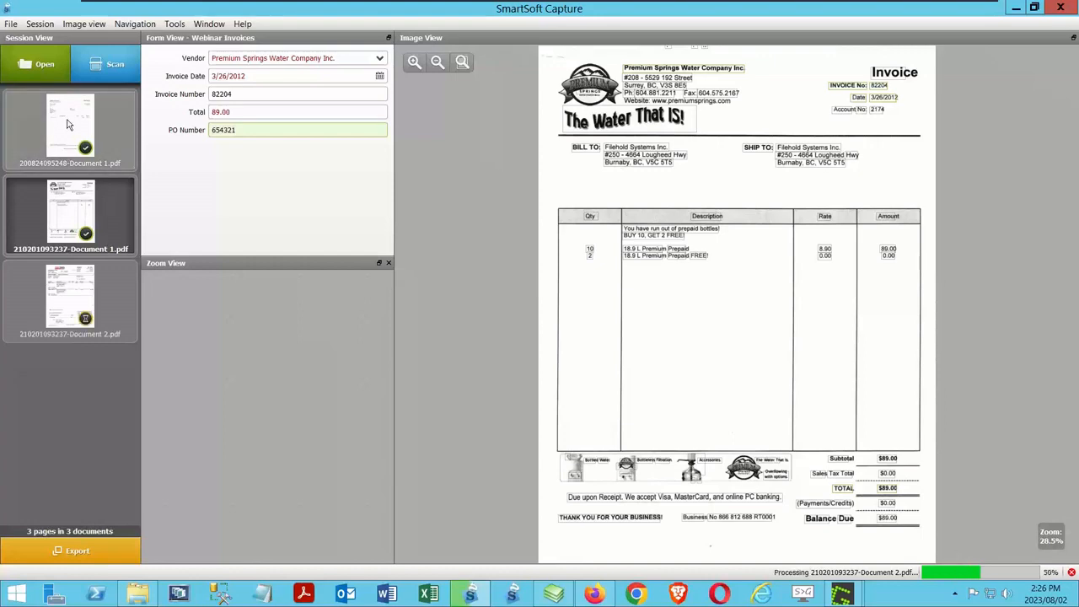
Step: Remove the already exported Premium Springs Water and WKRP in Cincinnati documents from the capture session
right_click(53, 207)
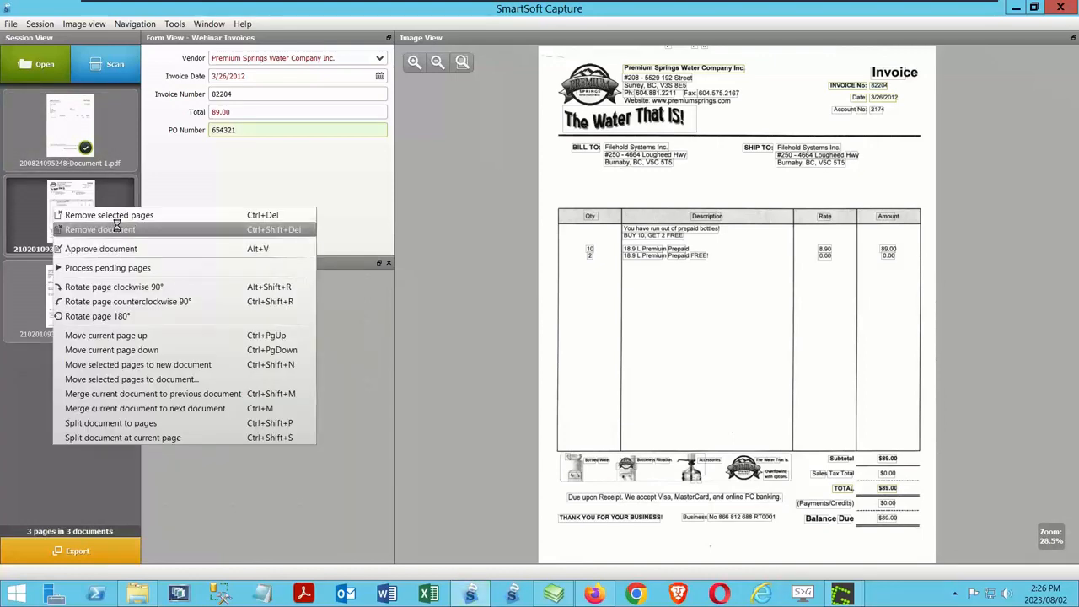
left_click(124, 231)
right_click(94, 145)
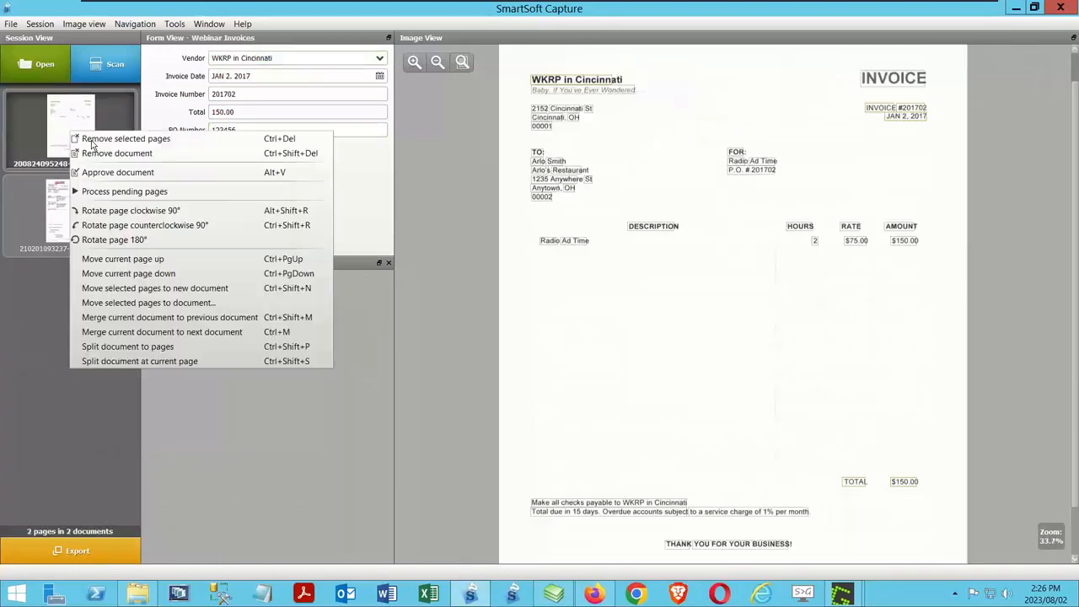
left_click(110, 154)
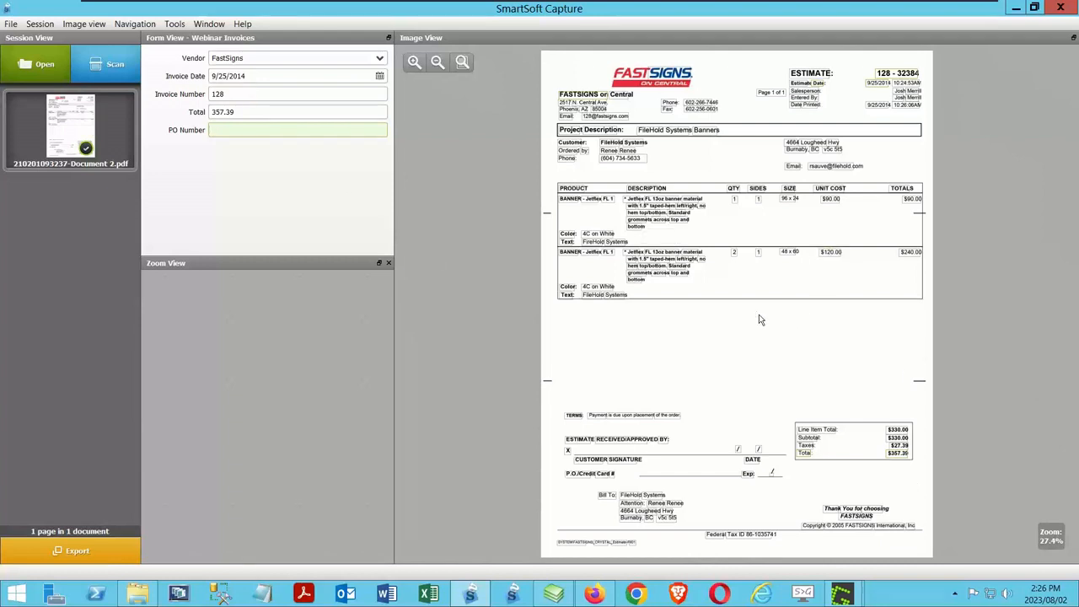
Step: Enable removing exported documents from the current session in the XML export settings, and export the FastSigns document
left_click(177, 24)
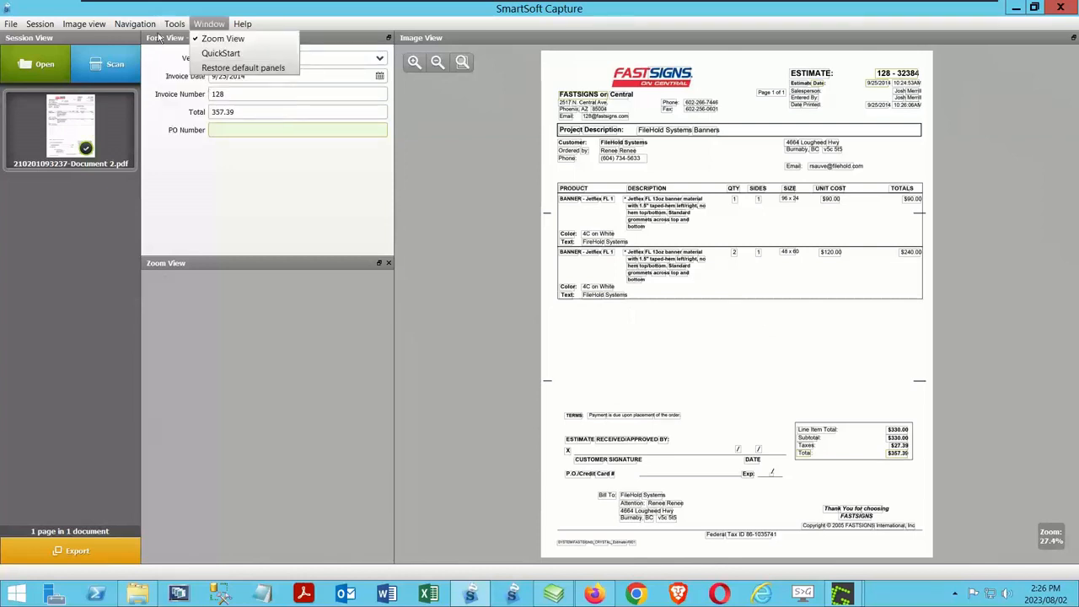
left_click(187, 38)
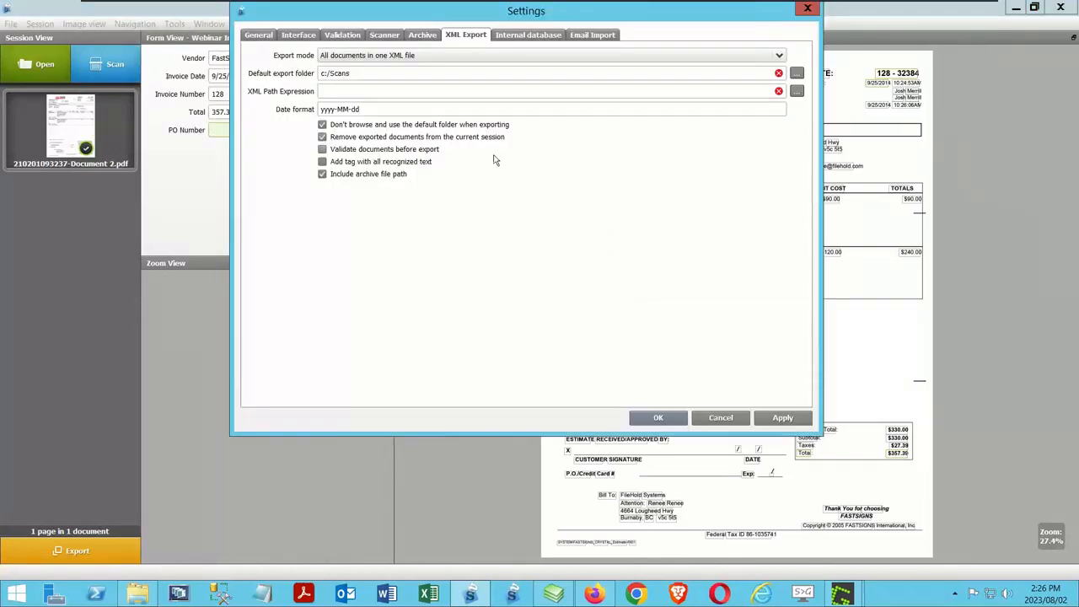
left_click(681, 420)
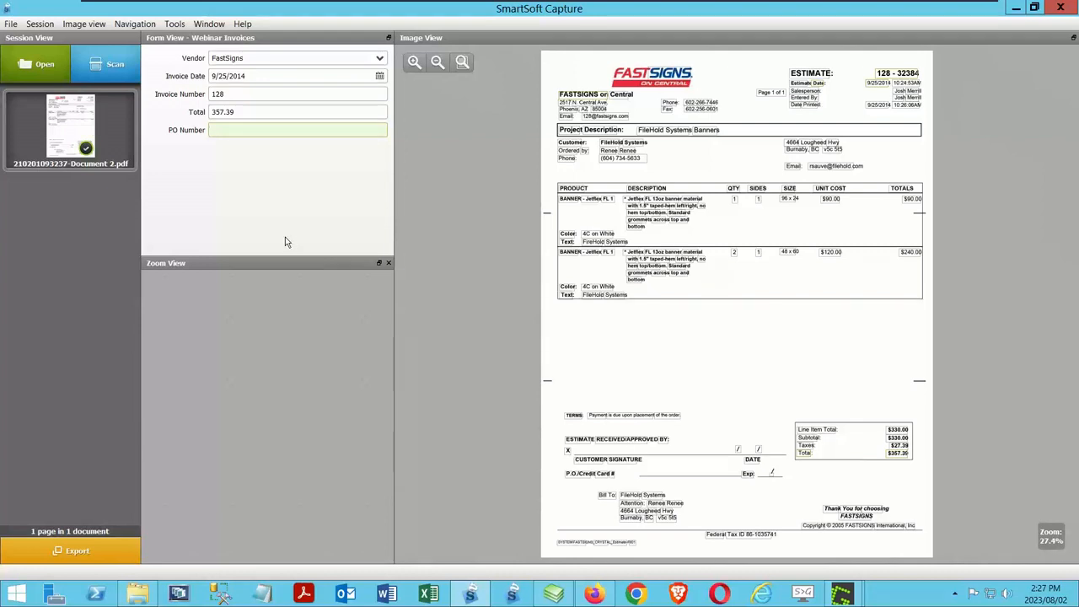
left_click(64, 543)
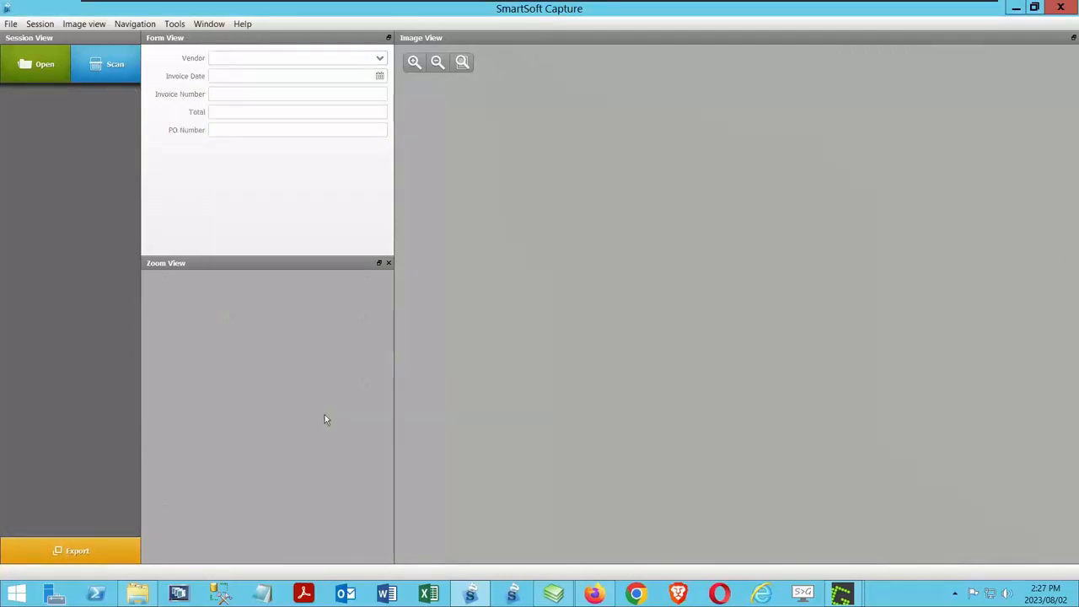
Step: Return to FileHold and check the Webinar Invoices job in the list of document imports
left_click(1015, 8)
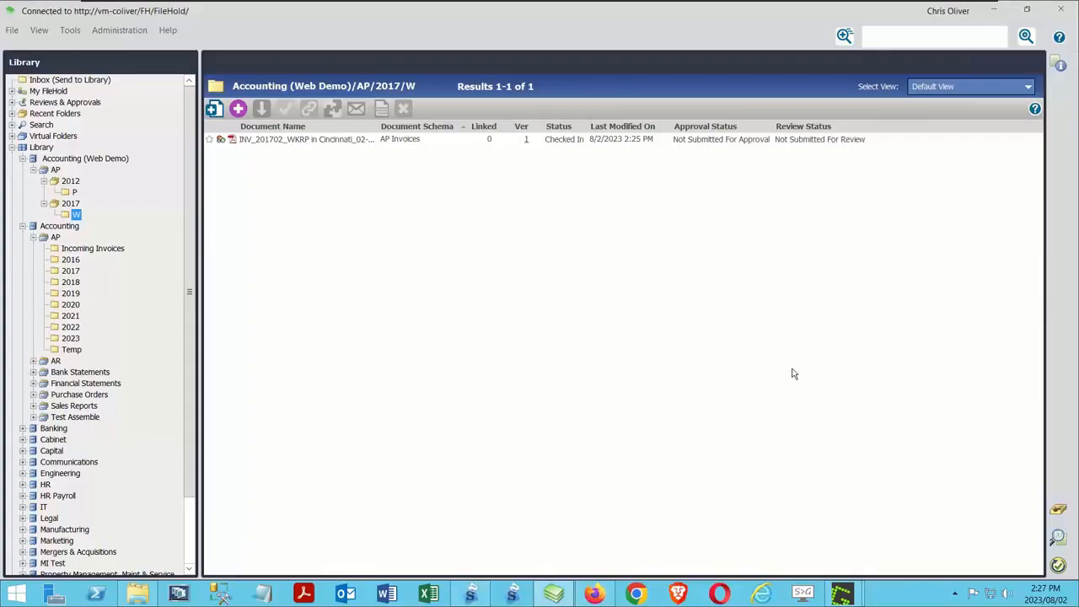
left_click(70, 31)
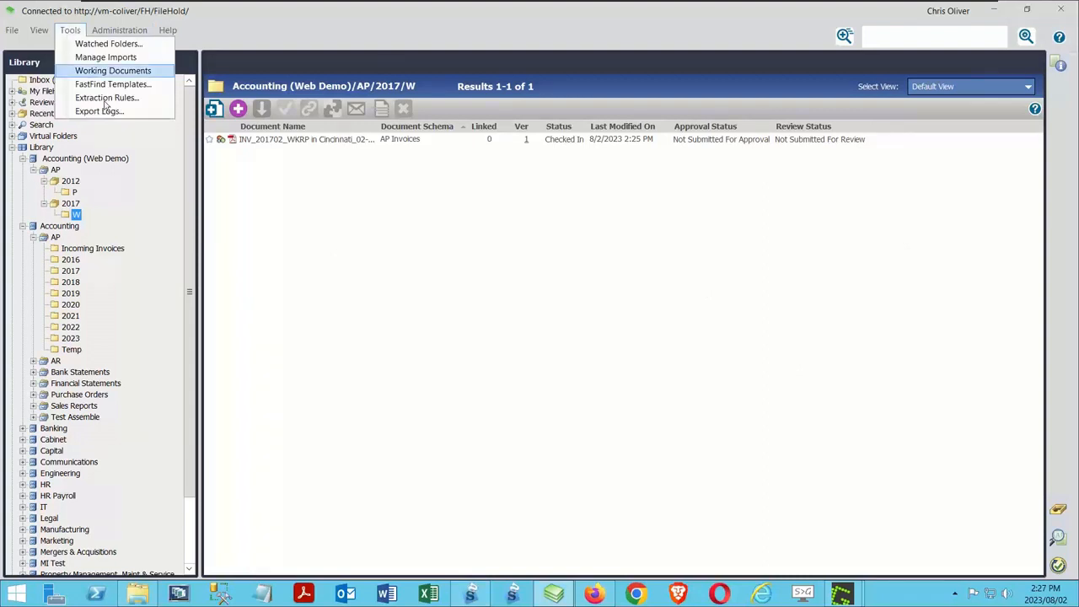
mouse_move(114, 32)
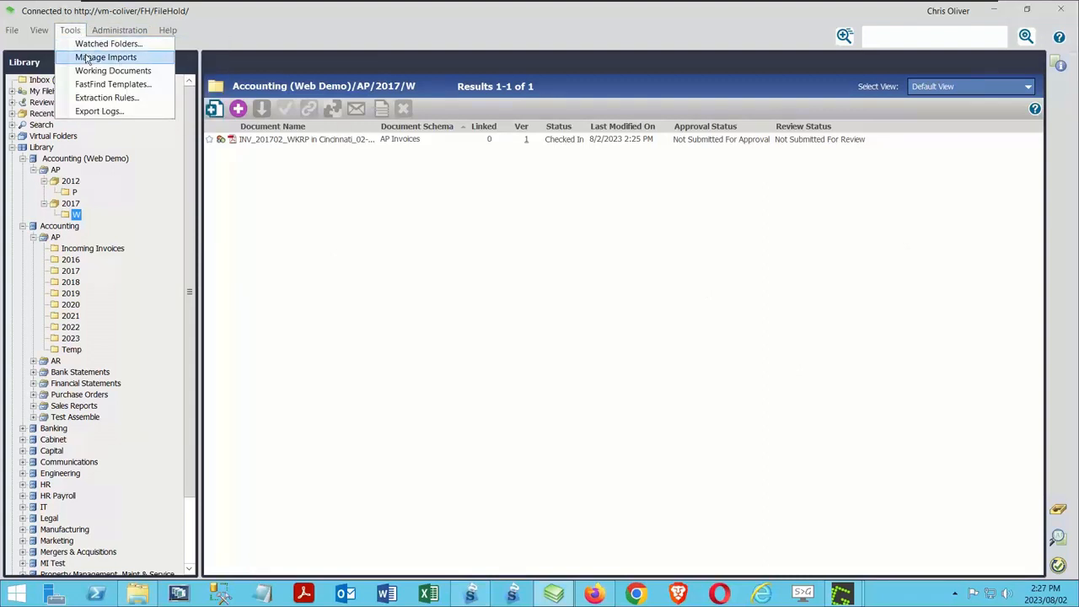
left_click(735, 320)
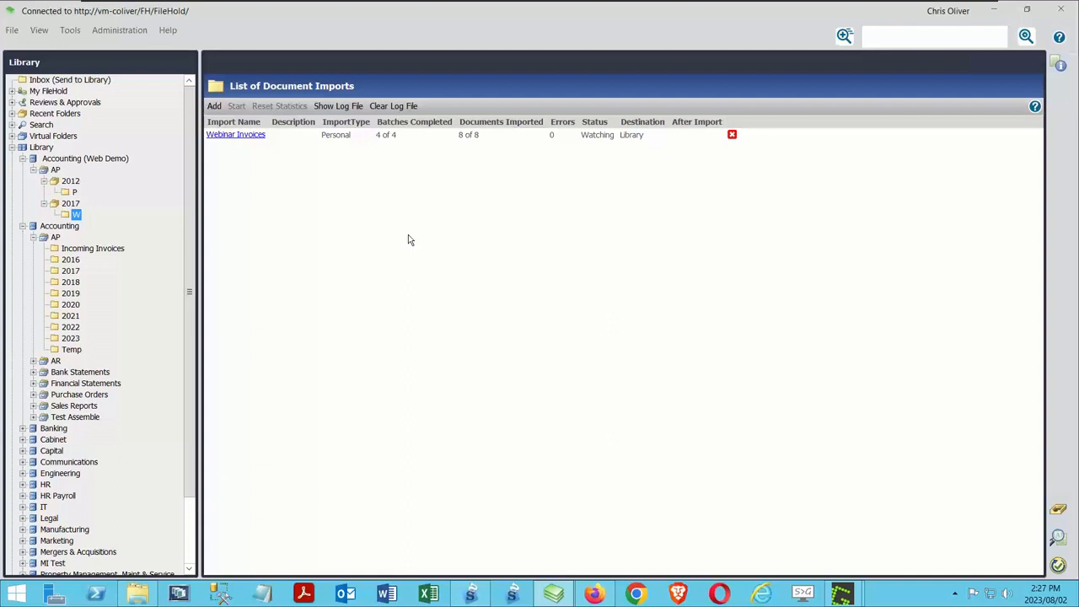
Step: Refresh the library tree and expand the 2014 folder group under AP in the Accounting (Web Demo) cabinet
right_click(39, 148)
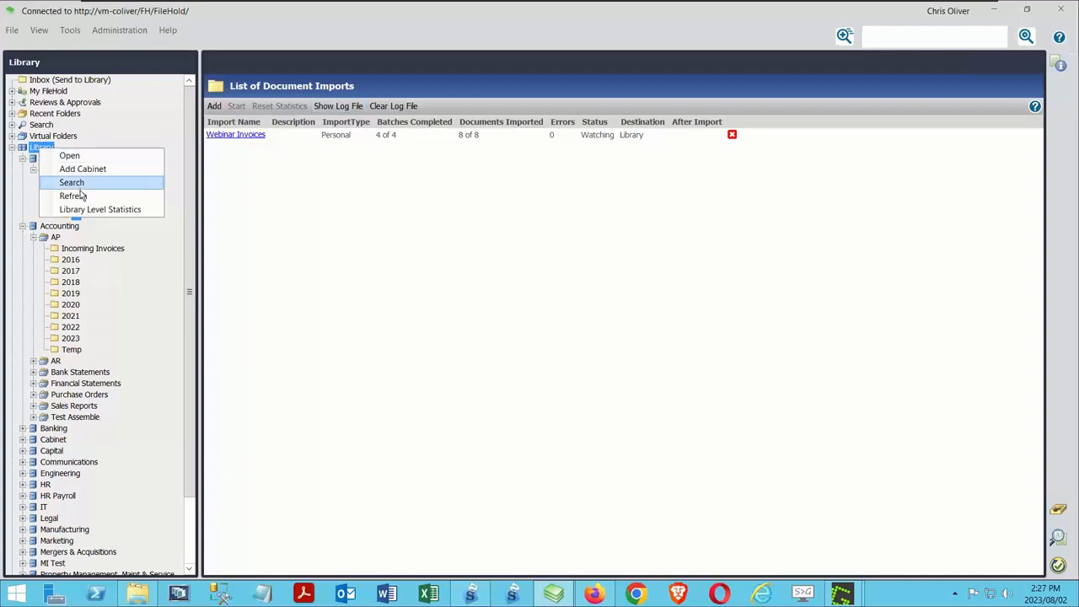
left_click(80, 197)
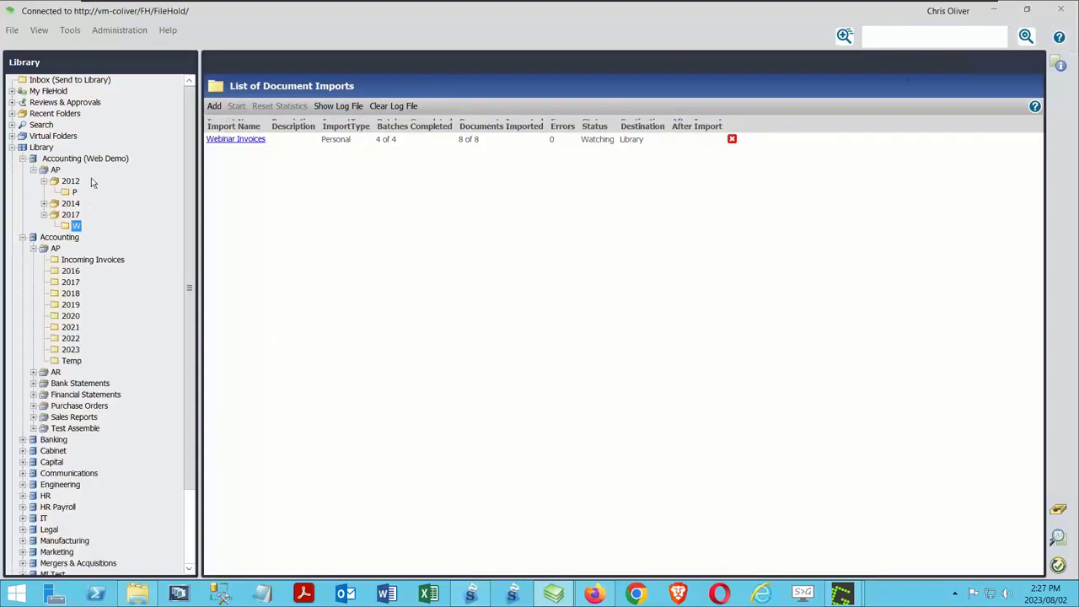
left_click(45, 206)
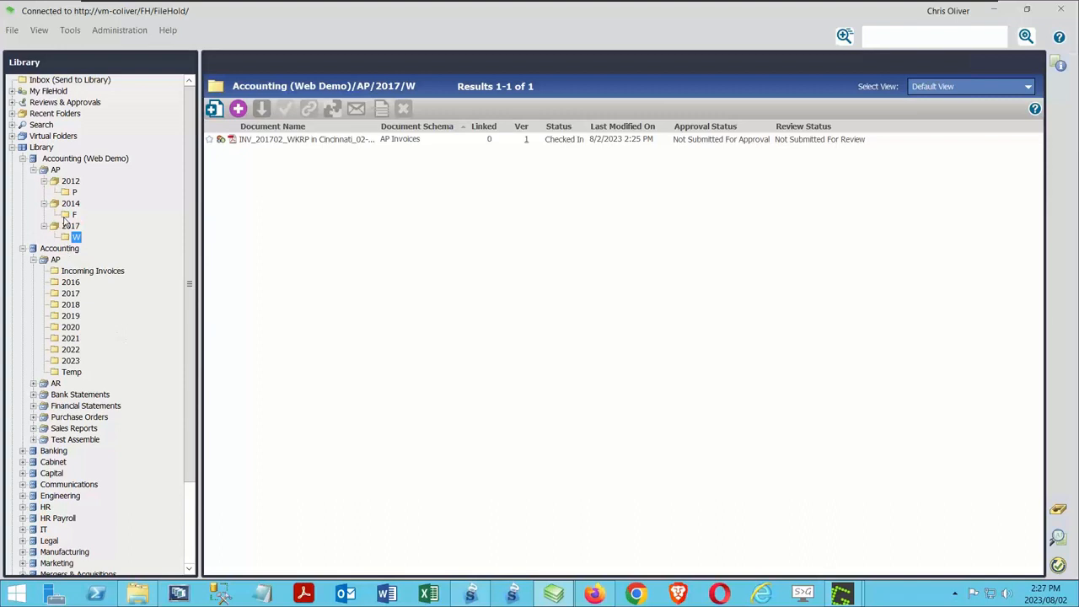